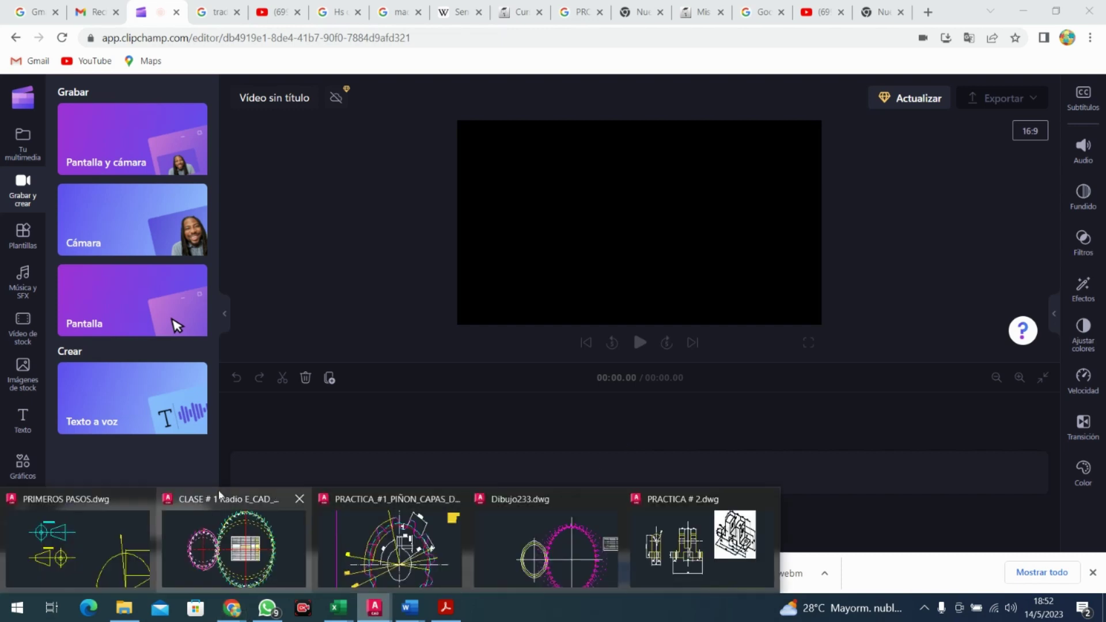
Bring the AutoCAD drawing CLASE # 1 Radio E_CAD_2018.dwg to the front from the taskbar
{"action": "left_click", "coordinate": [299, 542]}
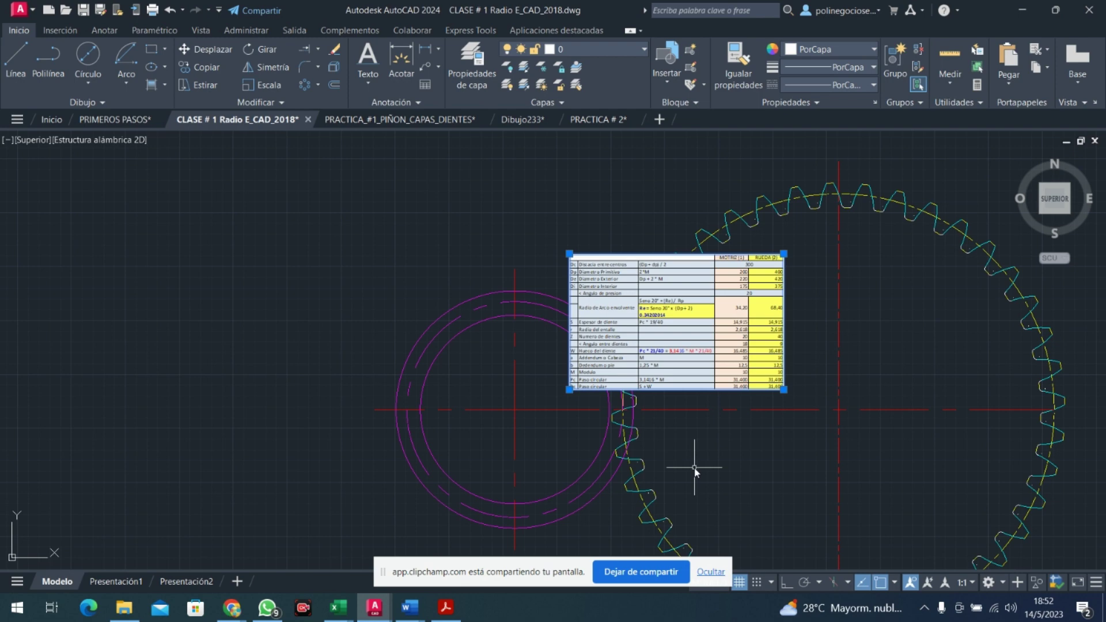
Pan and zoom in on the pinion circles beside the large gear's meshing teeth and data table
{"action": "mouse_move", "coordinate": [754, 455]}
{"action": "middle_mouse_down"}
{"action": "mouse_move", "coordinate": [703, 445]}
{"action": "mouse_move", "coordinate": [638, 398]}
{"action": "mouse_move", "coordinate": [632, 412]}
{"action": "middle_mouse_up"}
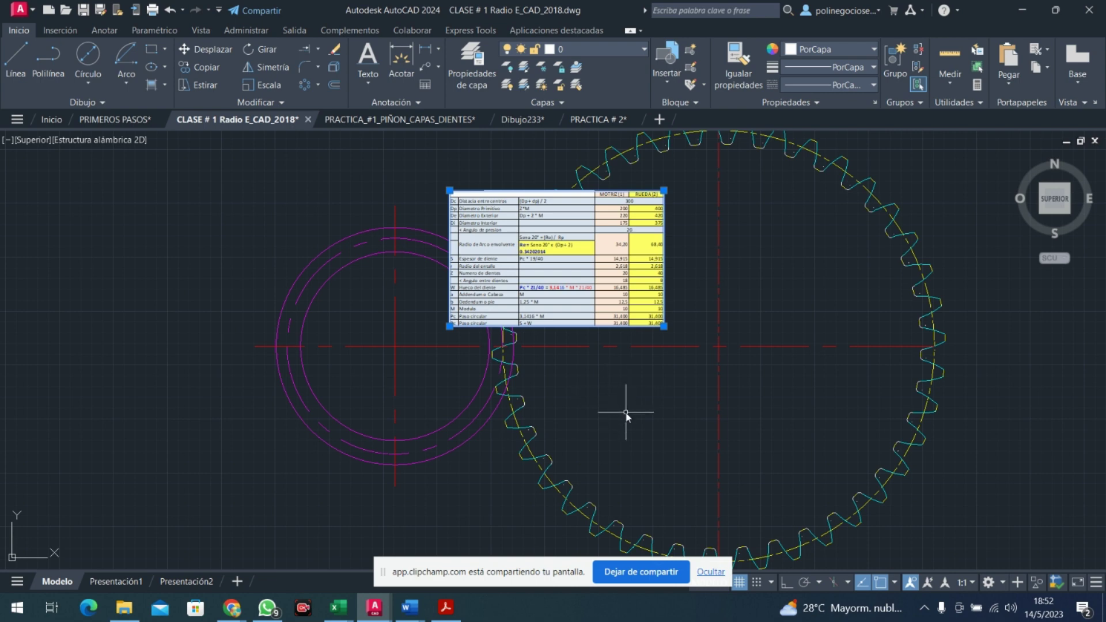
{"action": "scroll", "coordinate": [626, 413], "scroll_direction": "up", "scroll_amount": 2}
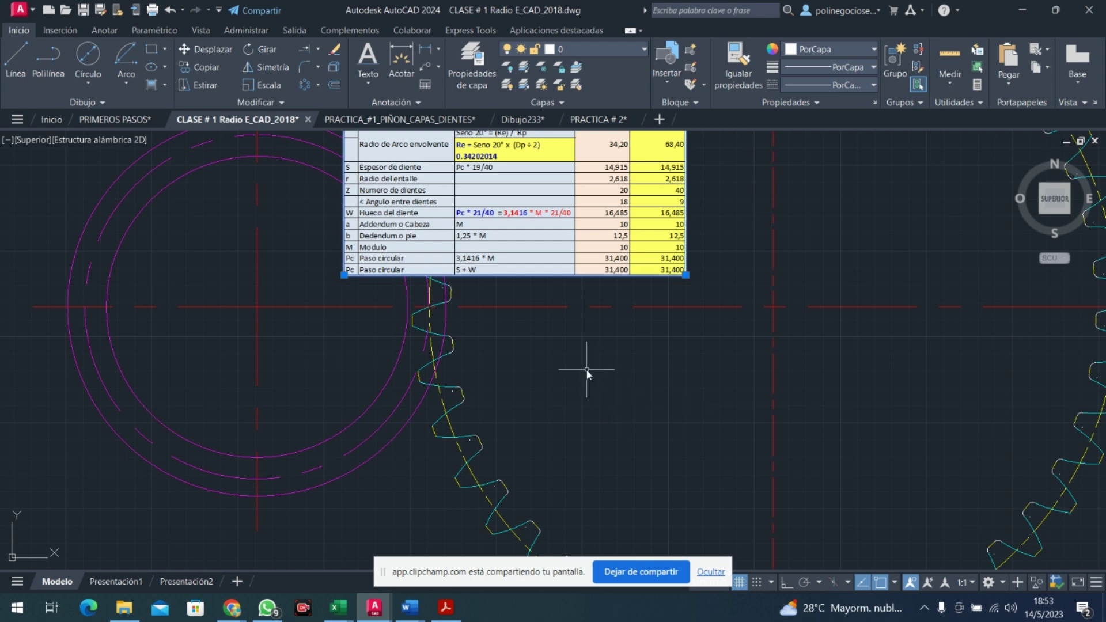
{"action": "middle_click_drag", "start_coordinate": [599, 389], "coordinate": [856, 425]}
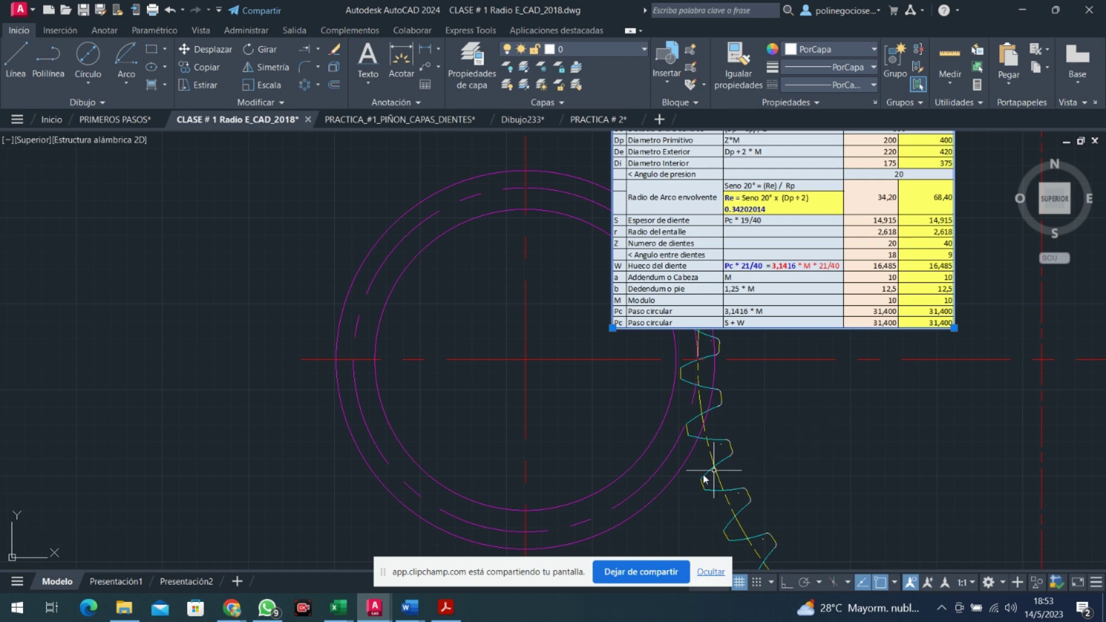
Draw a 100-unit line at 160° starting from the pinion centre
{"action": "left_click", "coordinate": [19, 81]}
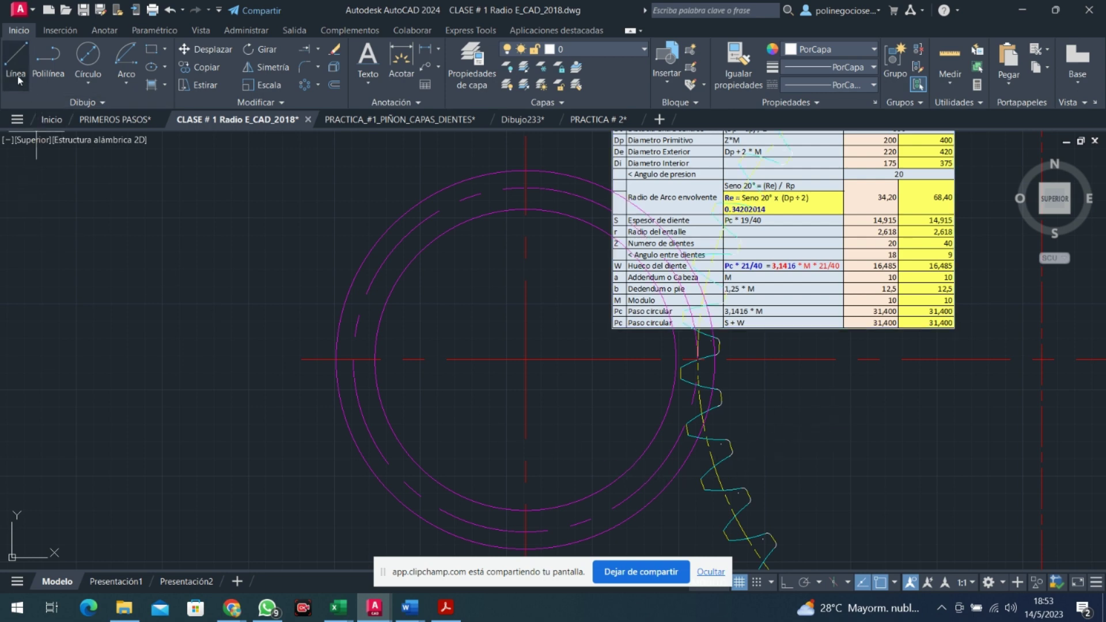
{"action": "left_click", "coordinate": [526, 360]}
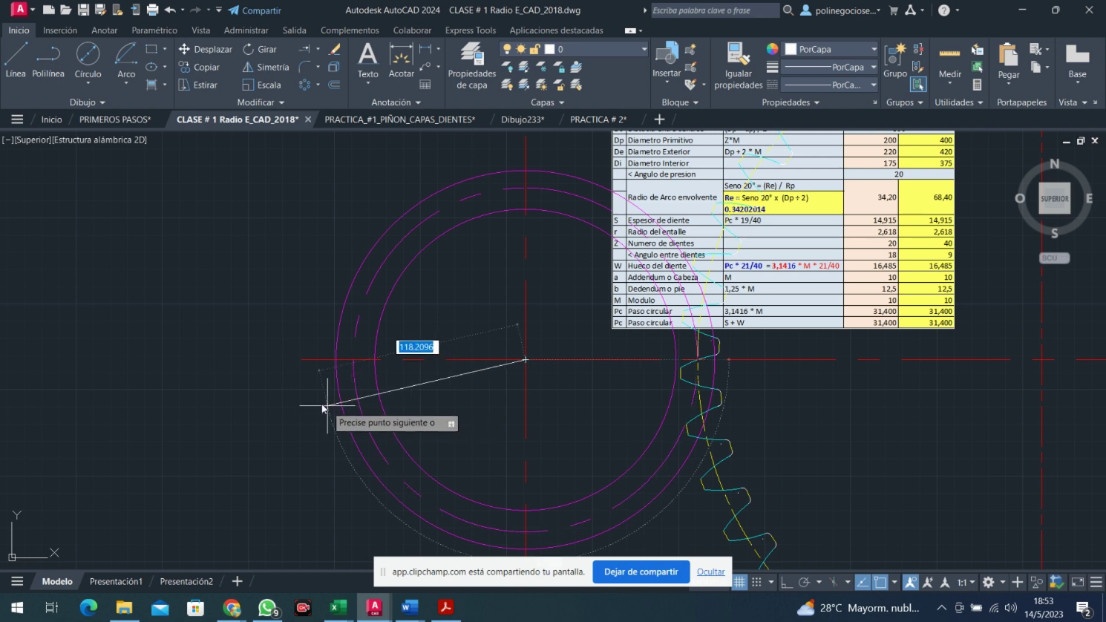
{"action": "type", "text": "100"}
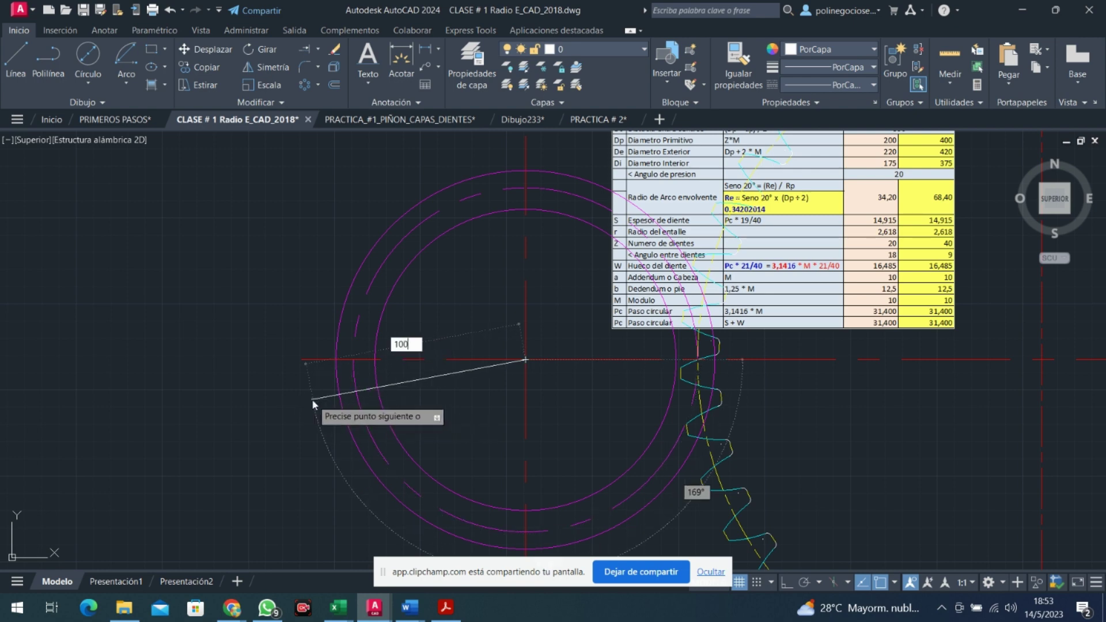
{"action": "key", "text": "Return"}
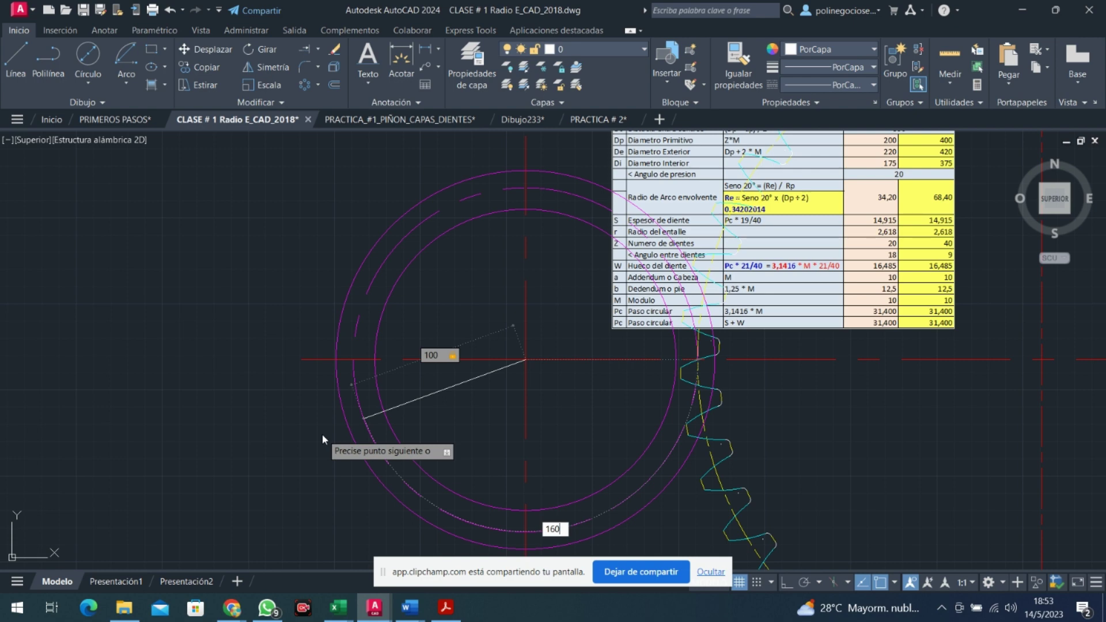
{"action": "key", "text": "Return"}
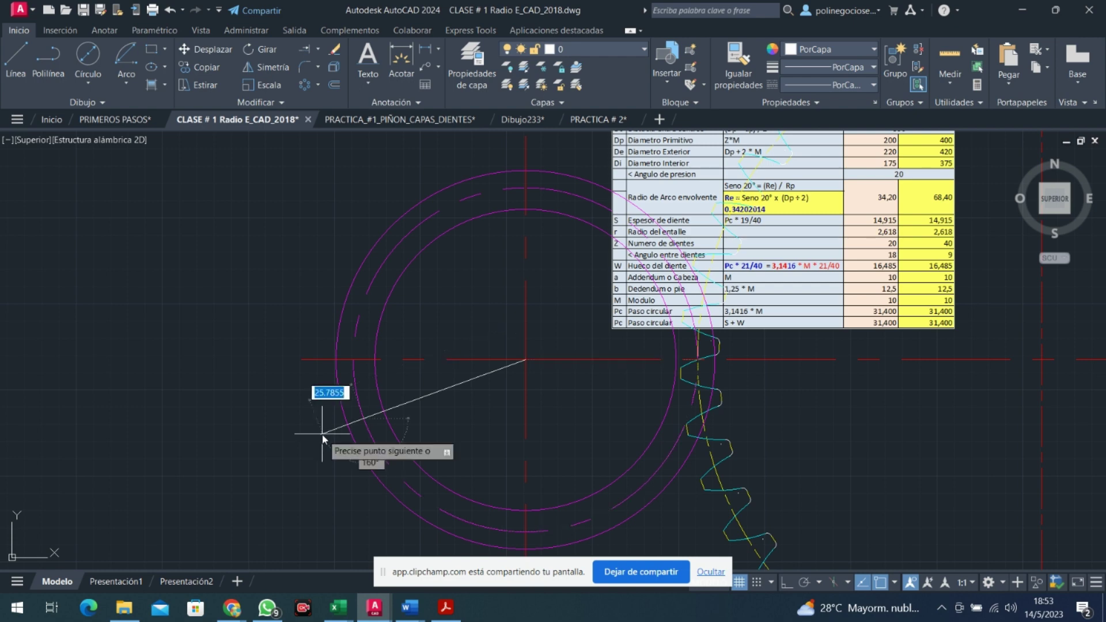
{"action": "key", "text": "Return"}
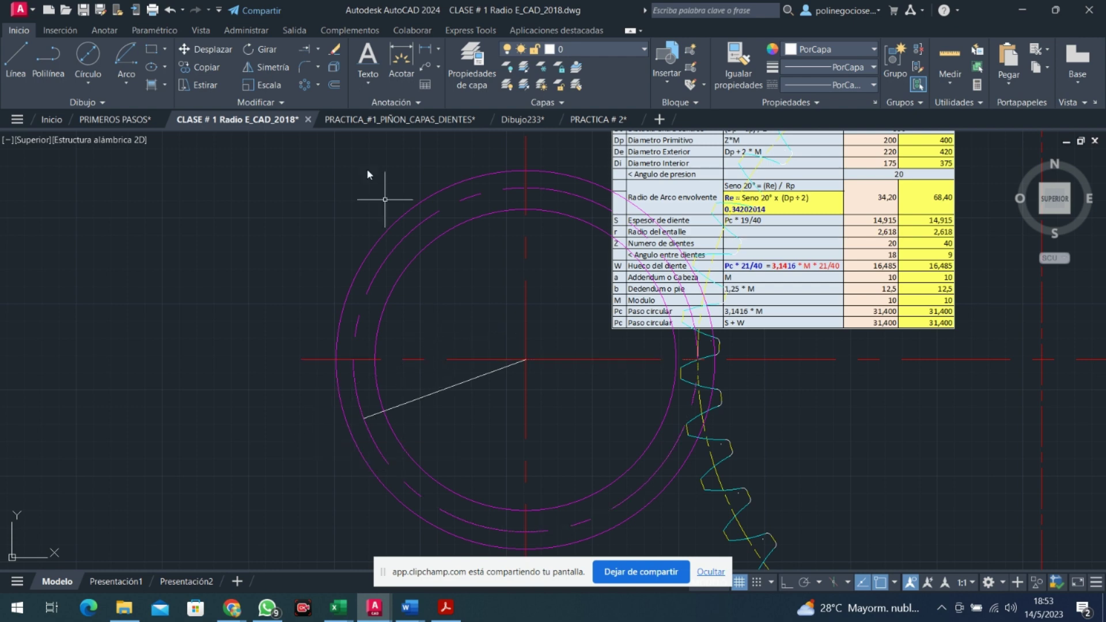
Add an angular dimension between the new 160° line and the horizontal centreline
{"action": "left_click", "coordinate": [438, 50]}
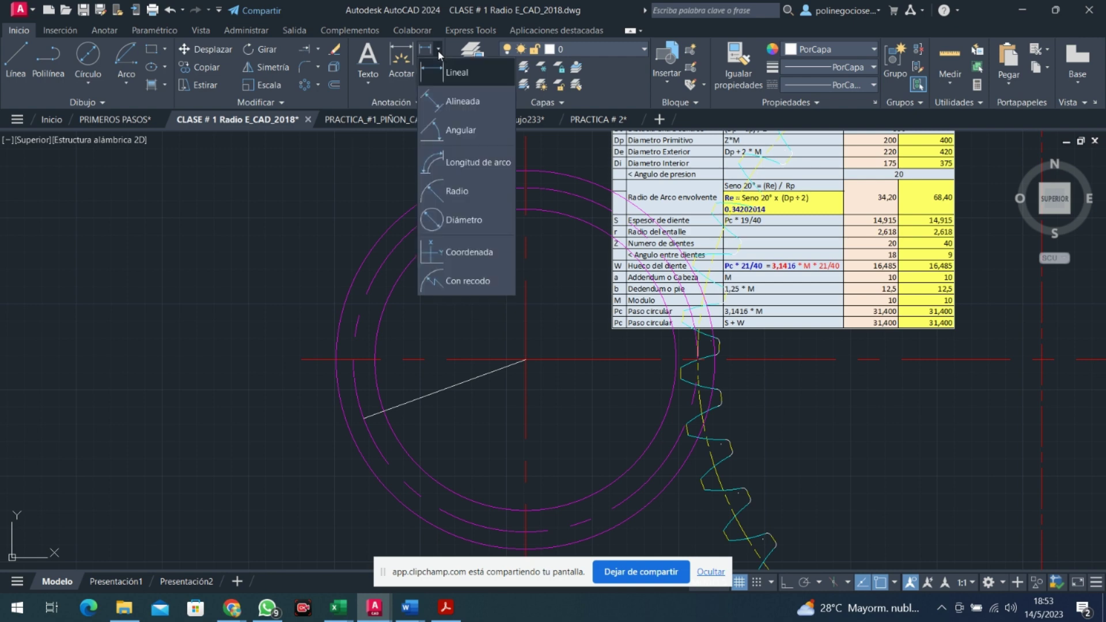
{"action": "left_click", "coordinate": [461, 129]}
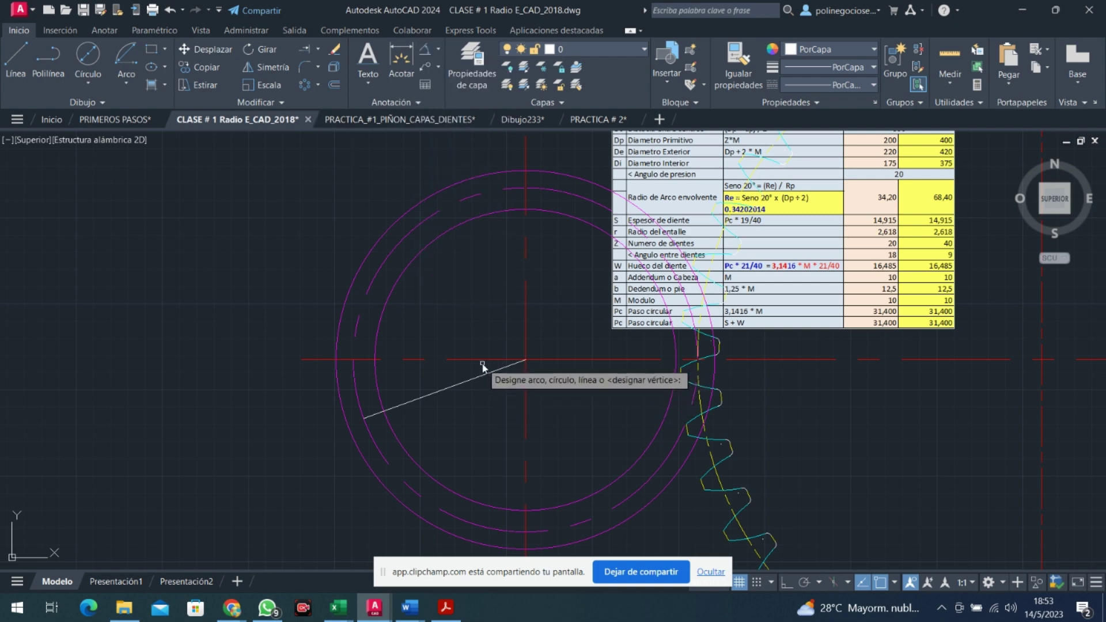
{"action": "left_click", "coordinate": [483, 375]}
{"action": "left_click", "coordinate": [482, 361]}
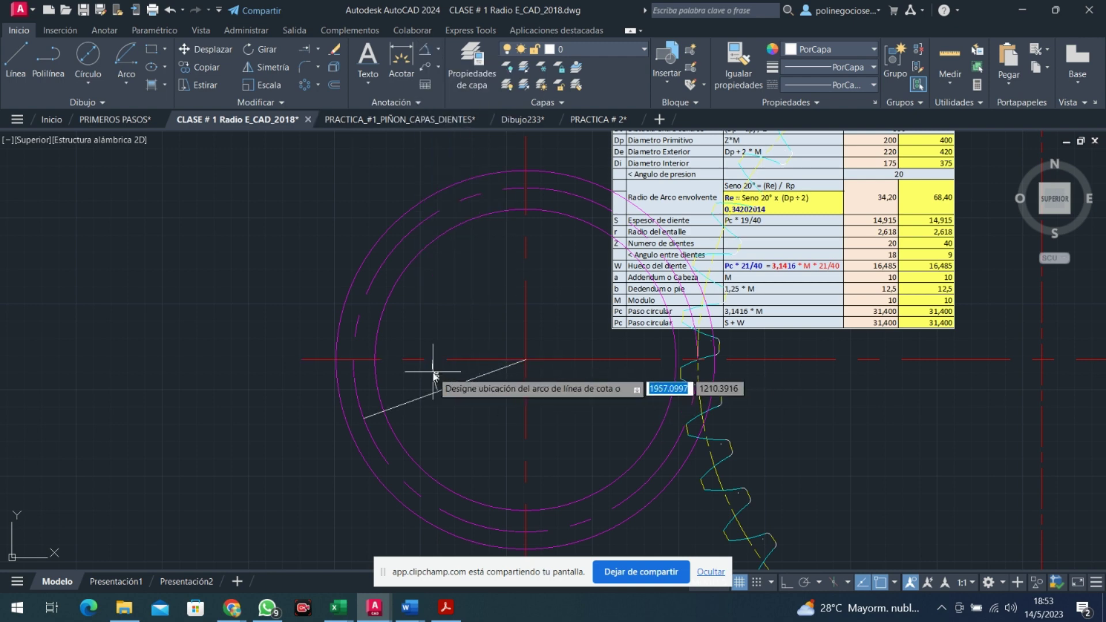
{"action": "left_click", "coordinate": [402, 383]}
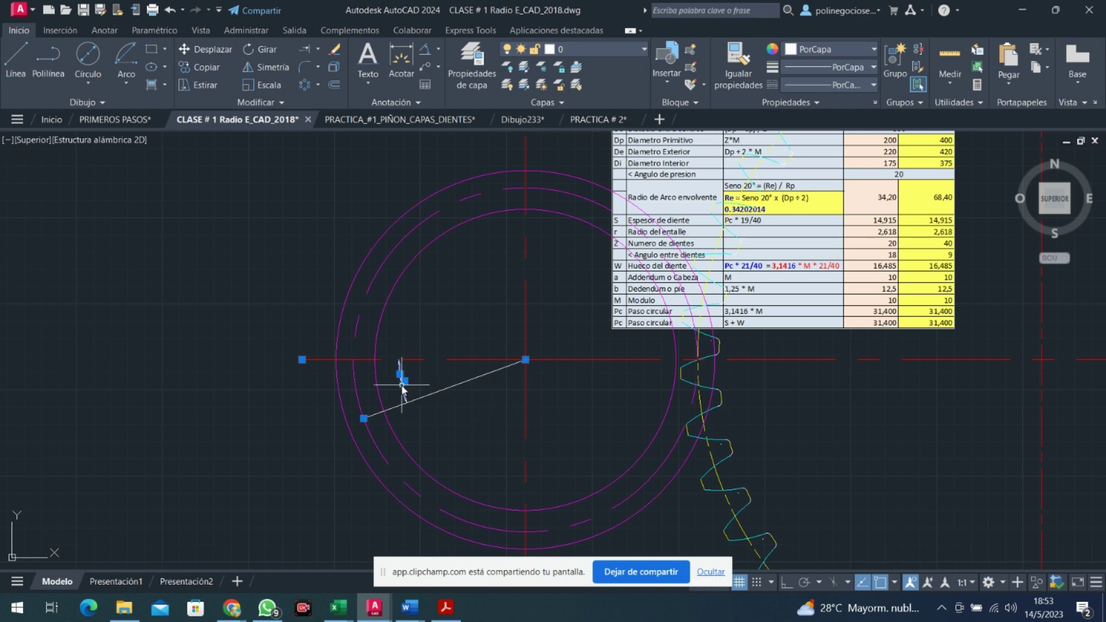
{"action": "key", "text": "Escape"}
Set the 160° line's colour to red (Rojo)
{"action": "left_click", "coordinate": [472, 382]}
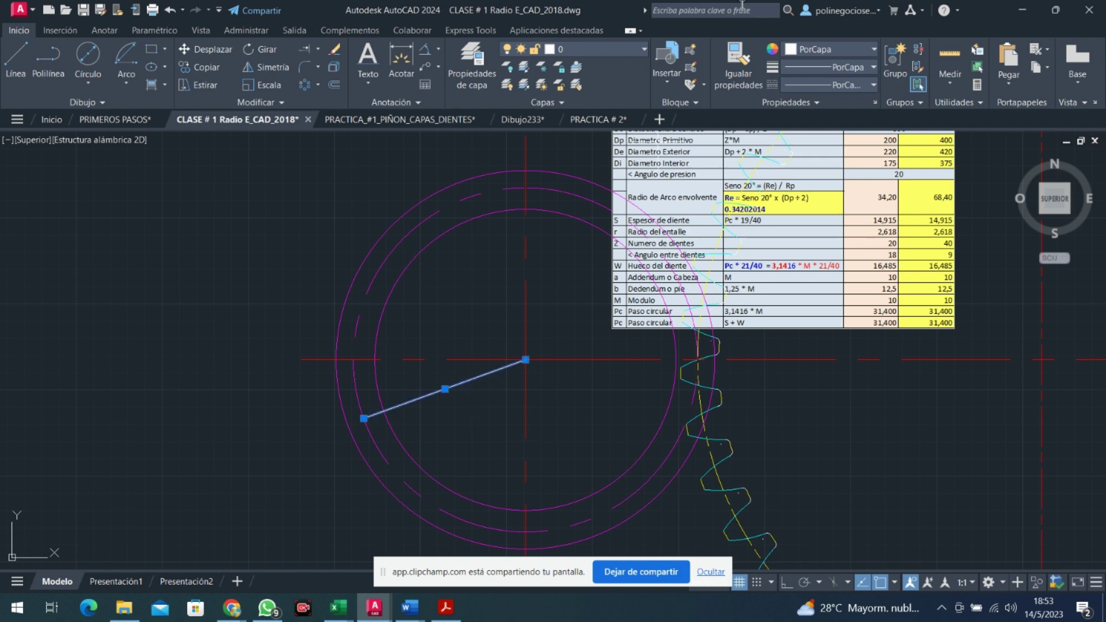
{"action": "left_click", "coordinate": [876, 51]}
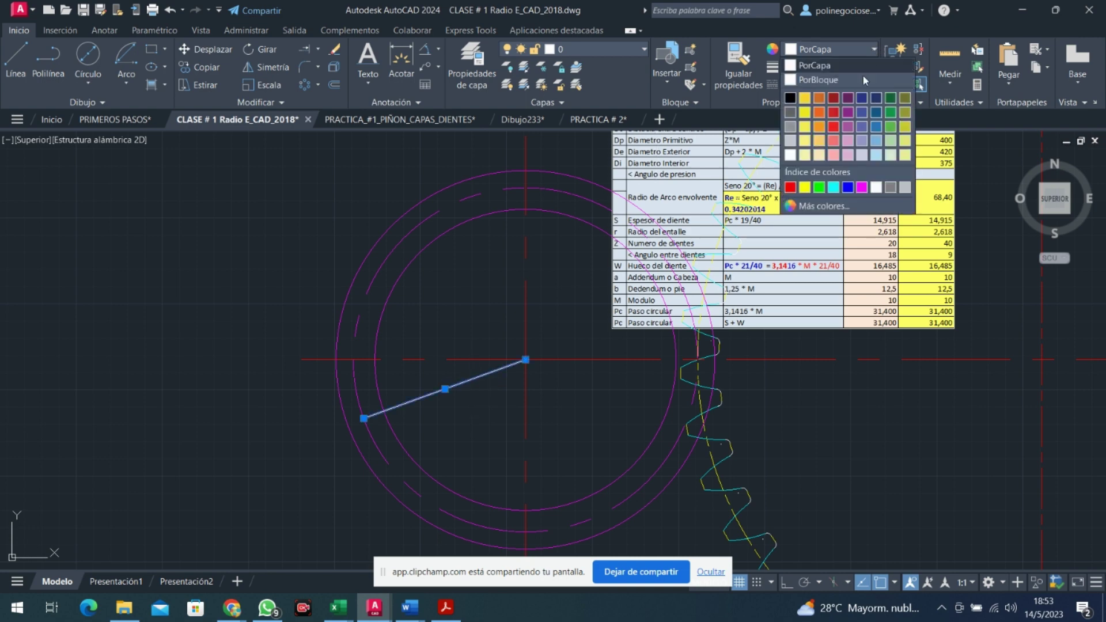
{"action": "left_click", "coordinate": [790, 187]}
{"action": "key", "text": "Escape"}
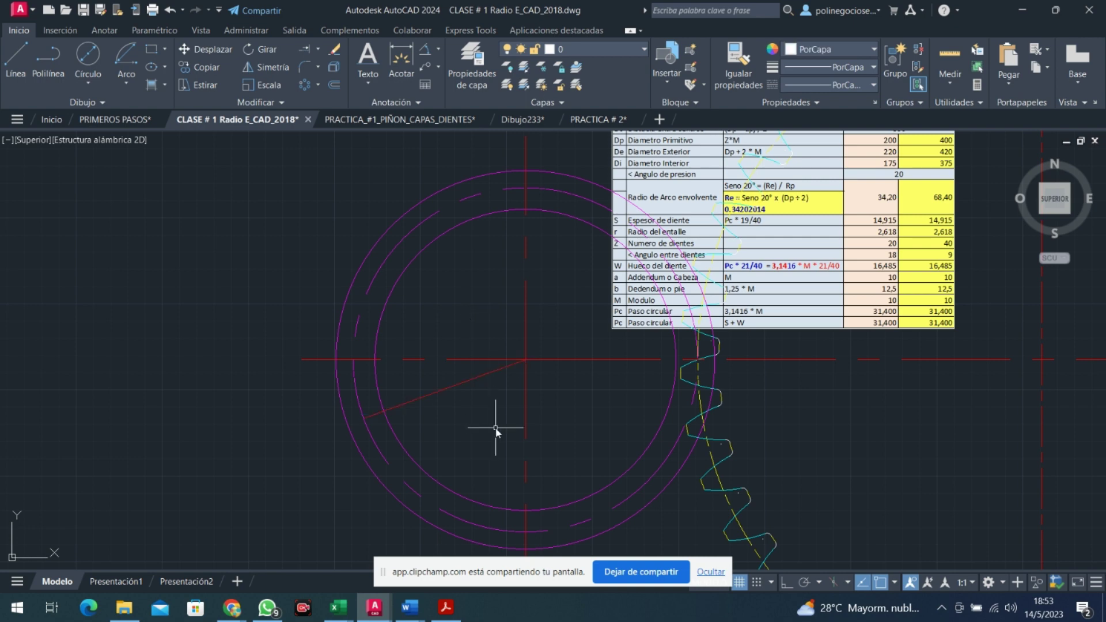
Draw a line from the centreline/pitch-circle intersection, perpendicular onto the red line
{"action": "scroll", "coordinate": [496, 429], "scroll_direction": "up", "scroll_amount": 4}
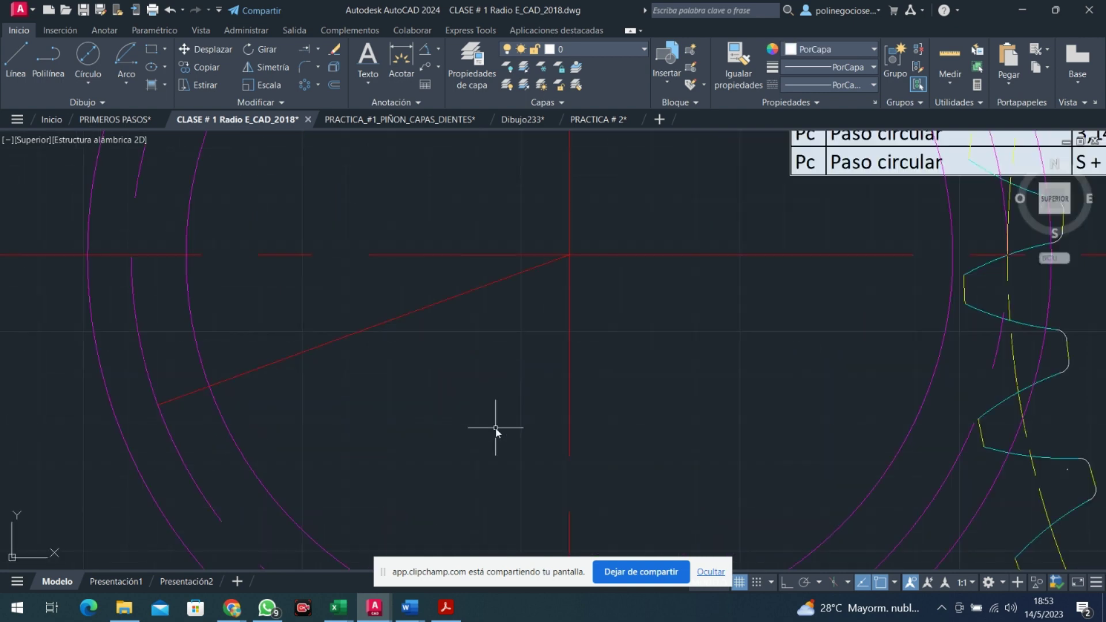
{"action": "scroll", "coordinate": [495, 430], "scroll_direction": "down", "scroll_amount": 2}
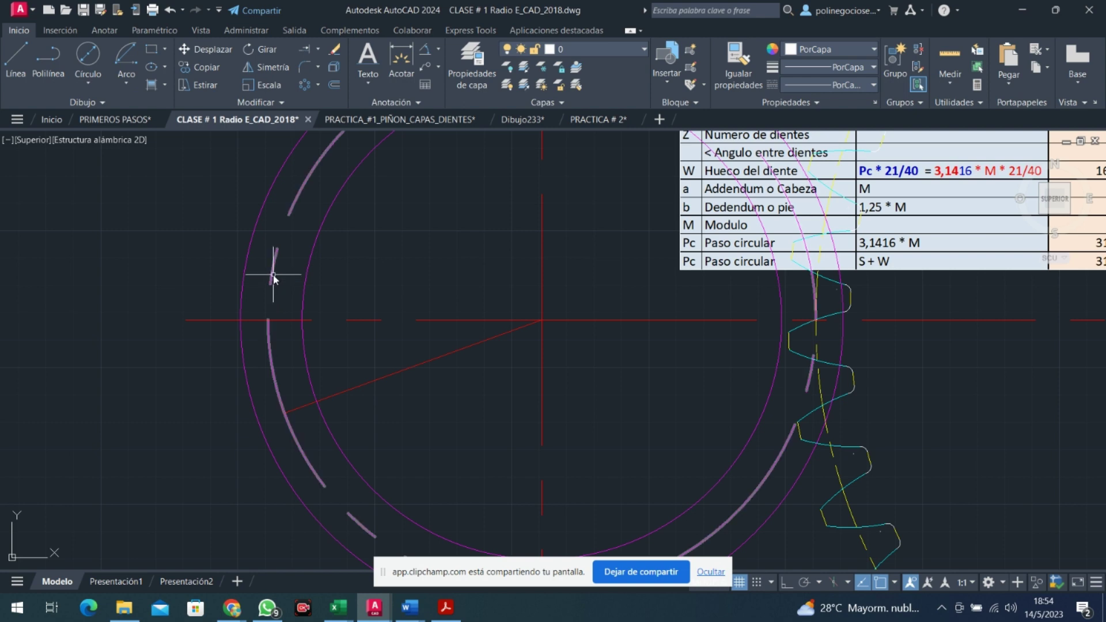
{"action": "left_click", "coordinate": [17, 76]}
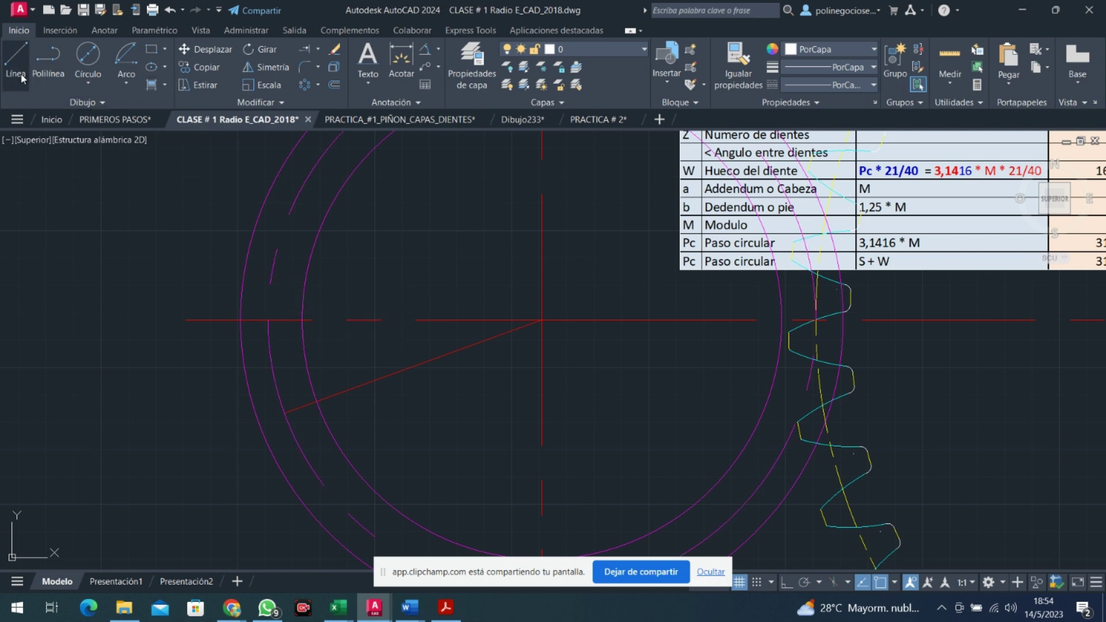
{"action": "left_click", "coordinate": [269, 320]}
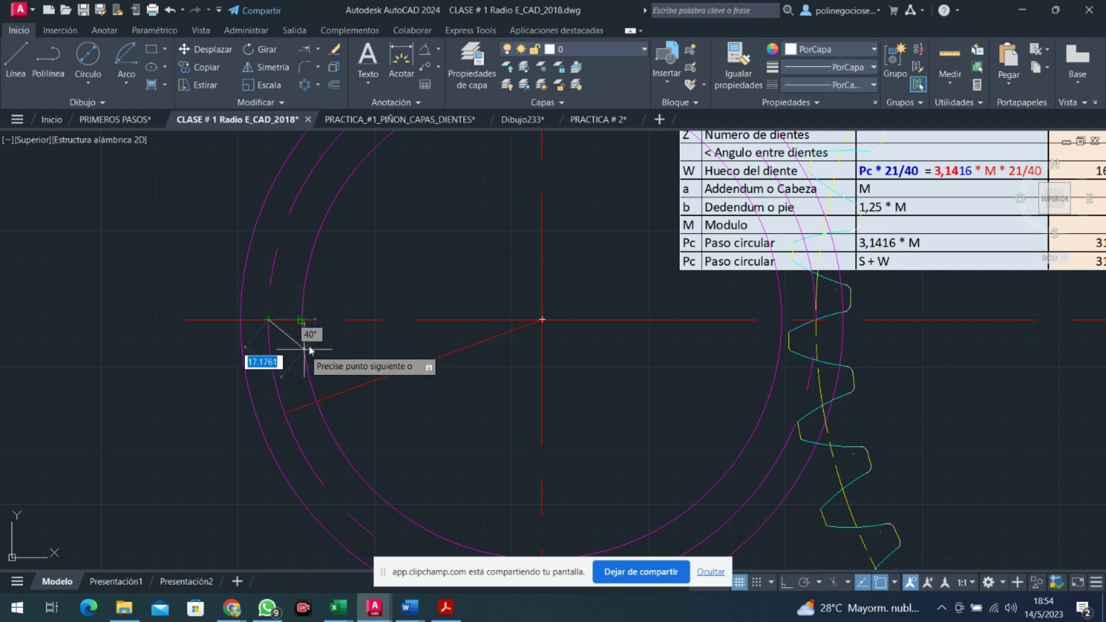
{"action": "right_click", "coordinate": [347, 370]}
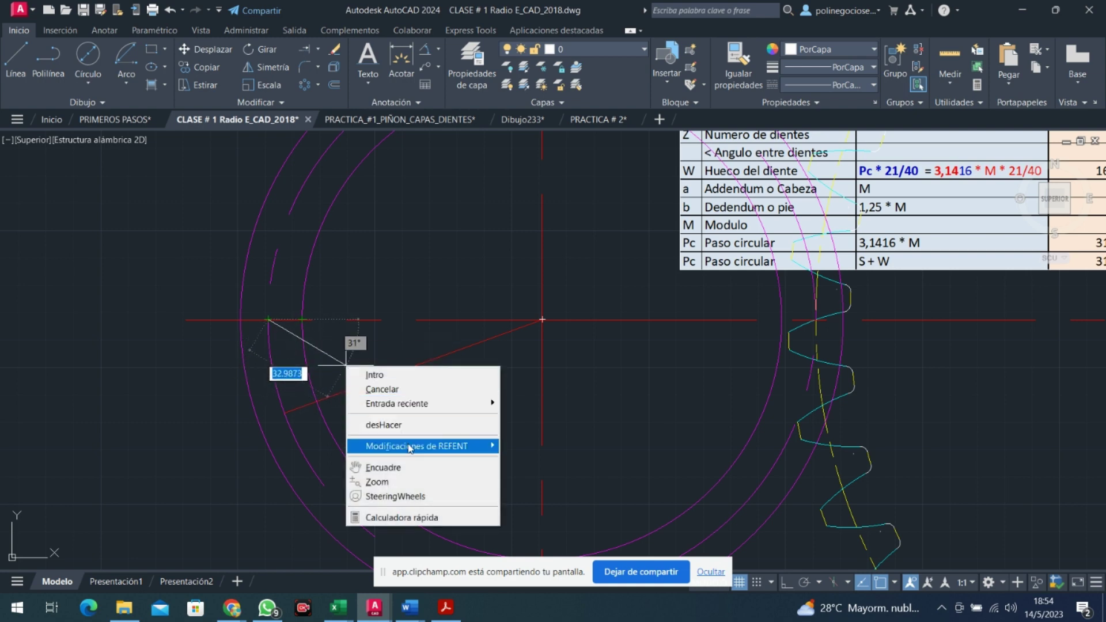
{"action": "mouse_move", "coordinate": [416, 446]}
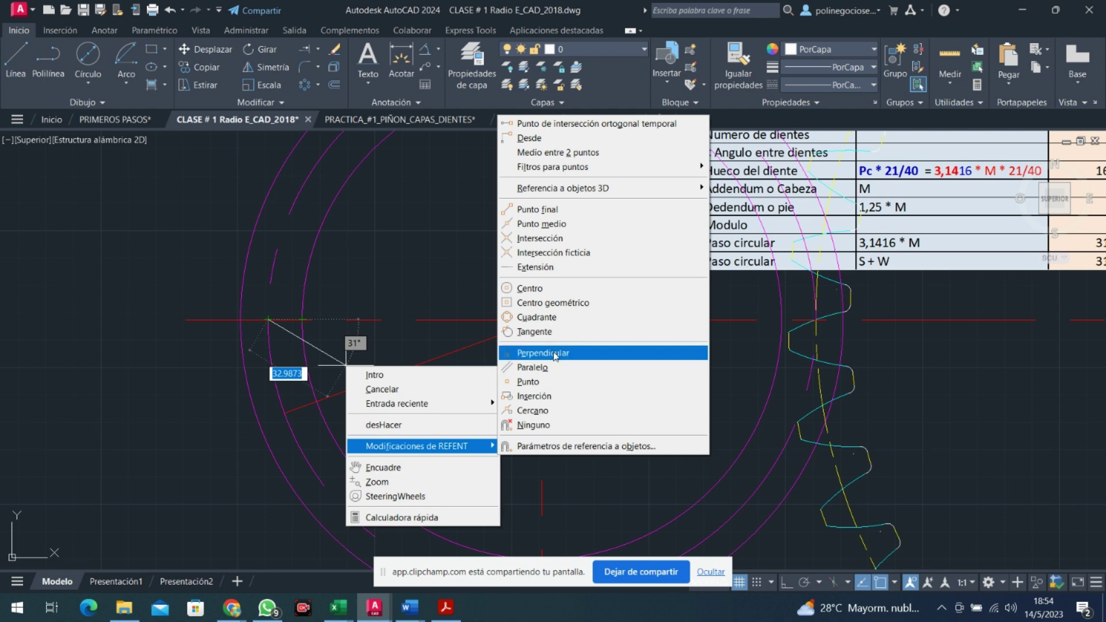
{"action": "left_click", "coordinate": [557, 357]}
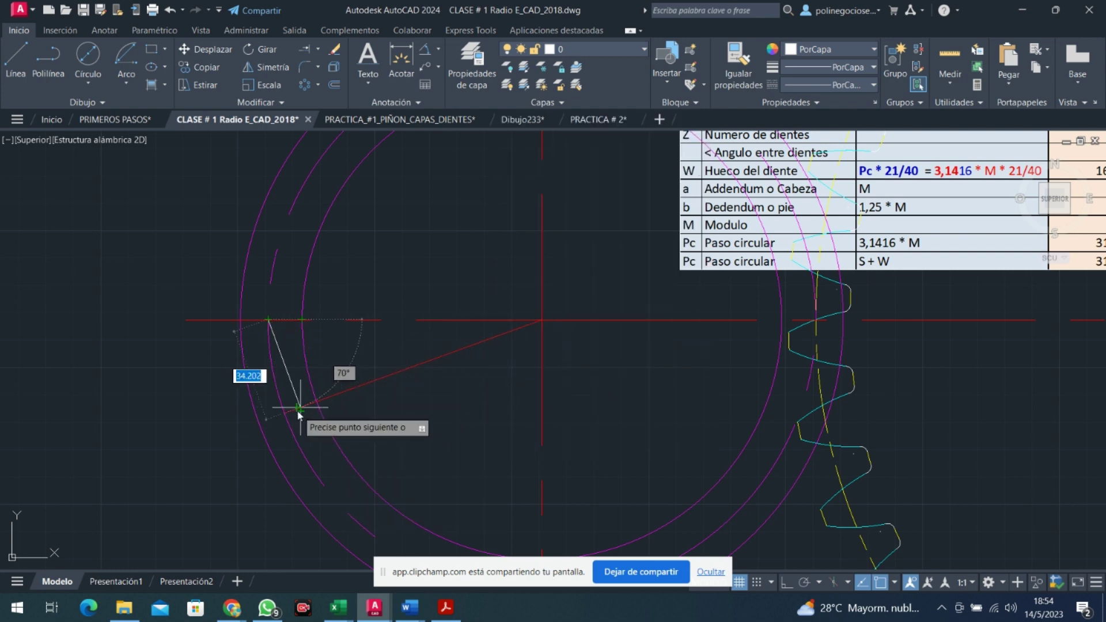
{"action": "left_click", "coordinate": [299, 409]}
{"action": "key", "text": "Escape"}
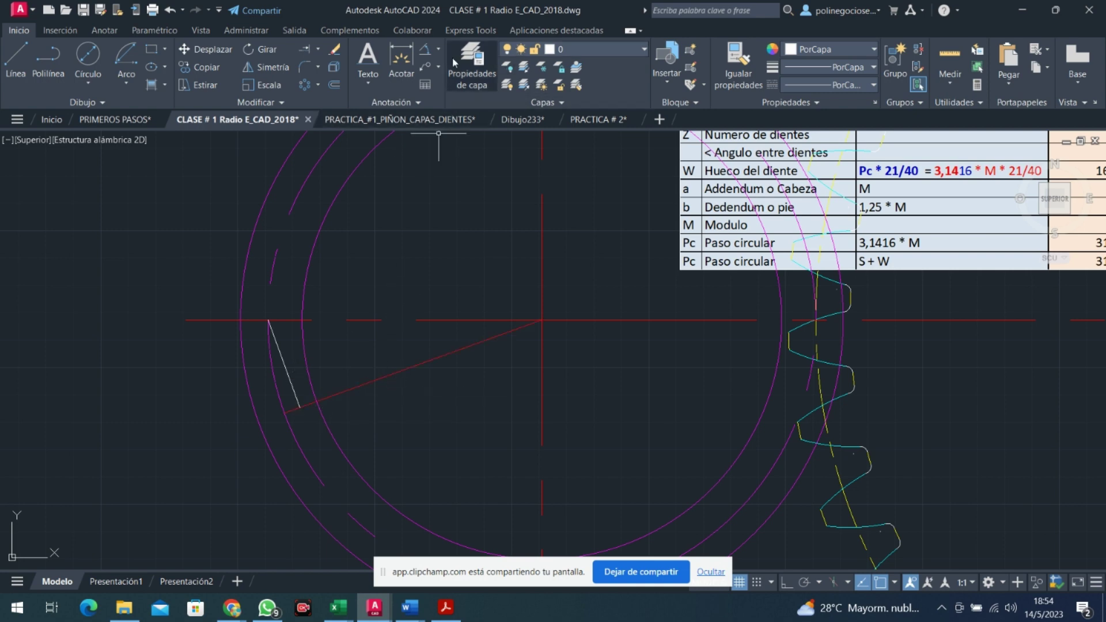
Add the 90° angle at the perpendicular and the 20° angle between centreline and red line
{"action": "left_click", "coordinate": [426, 49]}
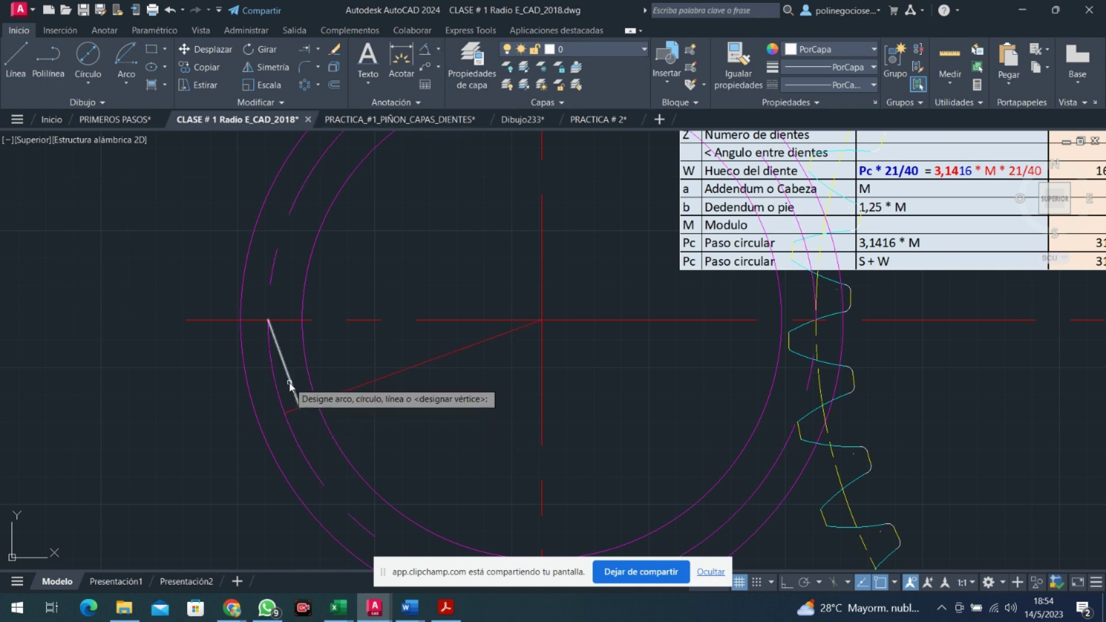
{"action": "left_click", "coordinate": [294, 388]}
{"action": "left_click", "coordinate": [340, 392]}
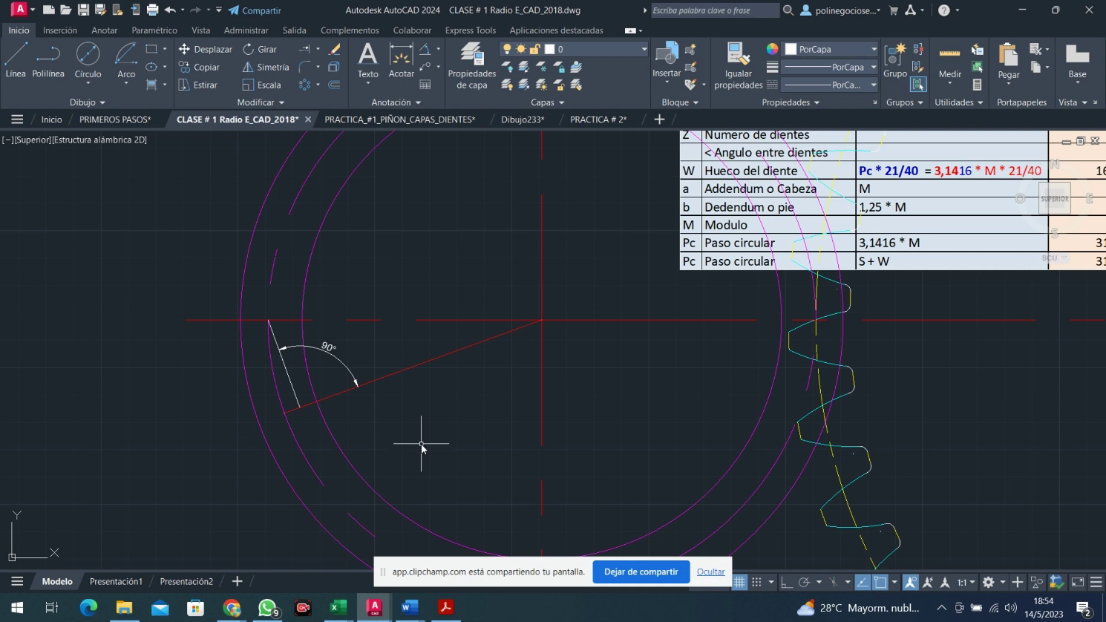
{"action": "left_click", "coordinate": [423, 54]}
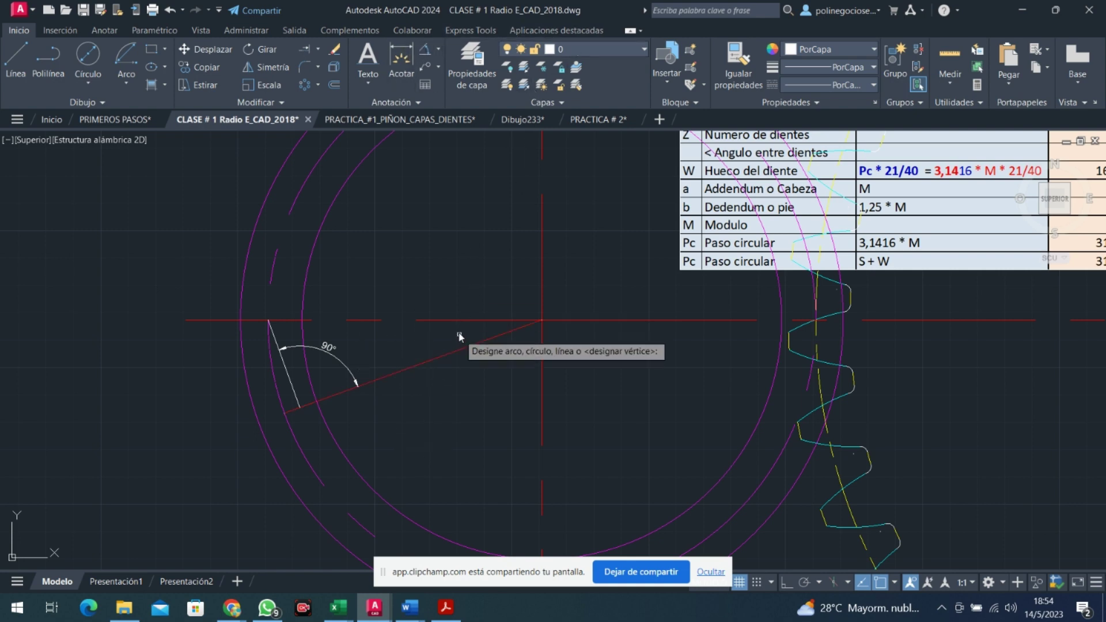
{"action": "left_click", "coordinate": [461, 320]}
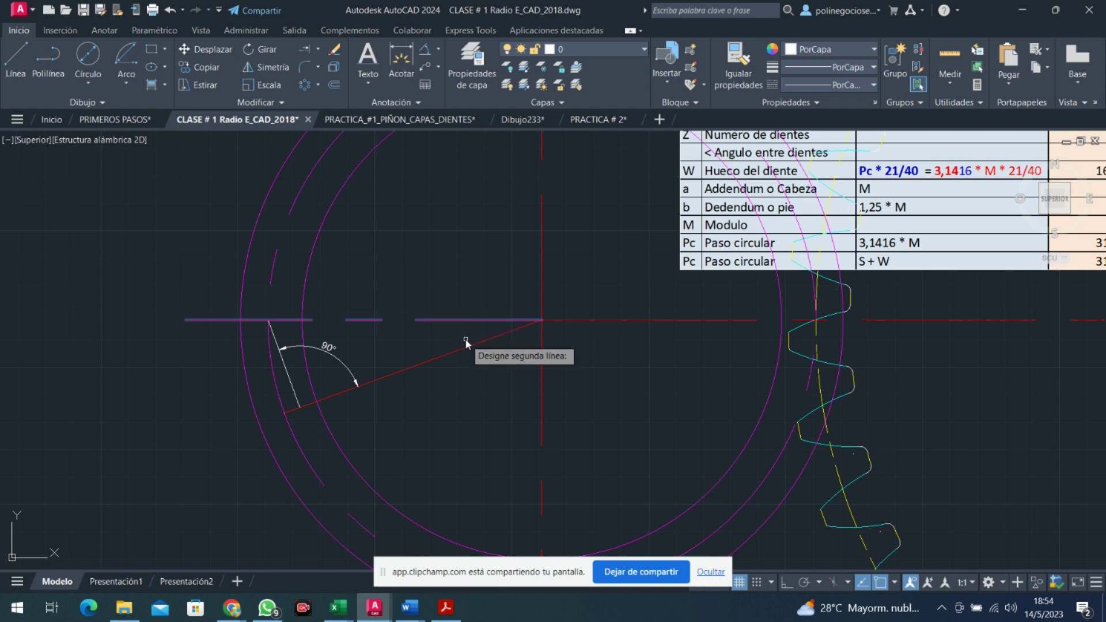
{"action": "left_click", "coordinate": [467, 347]}
{"action": "left_click", "coordinate": [424, 353]}
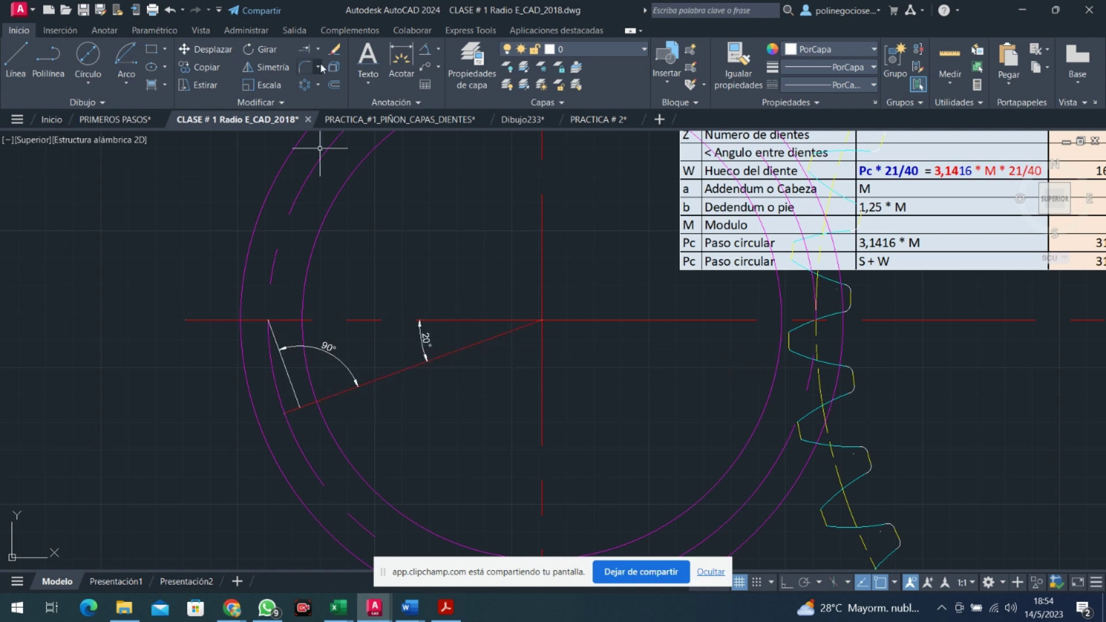
Dimension the 70° angle between the slanted white line and the horizontal centreline
{"action": "left_click", "coordinate": [427, 50]}
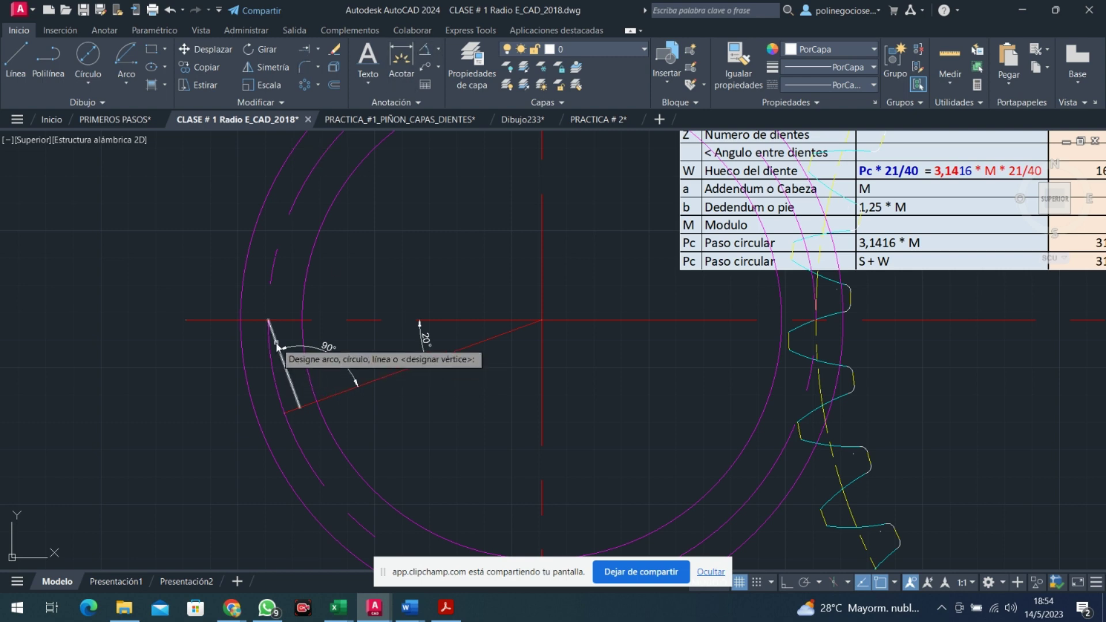
{"action": "left_click", "coordinate": [280, 352]}
{"action": "left_click", "coordinate": [293, 321]}
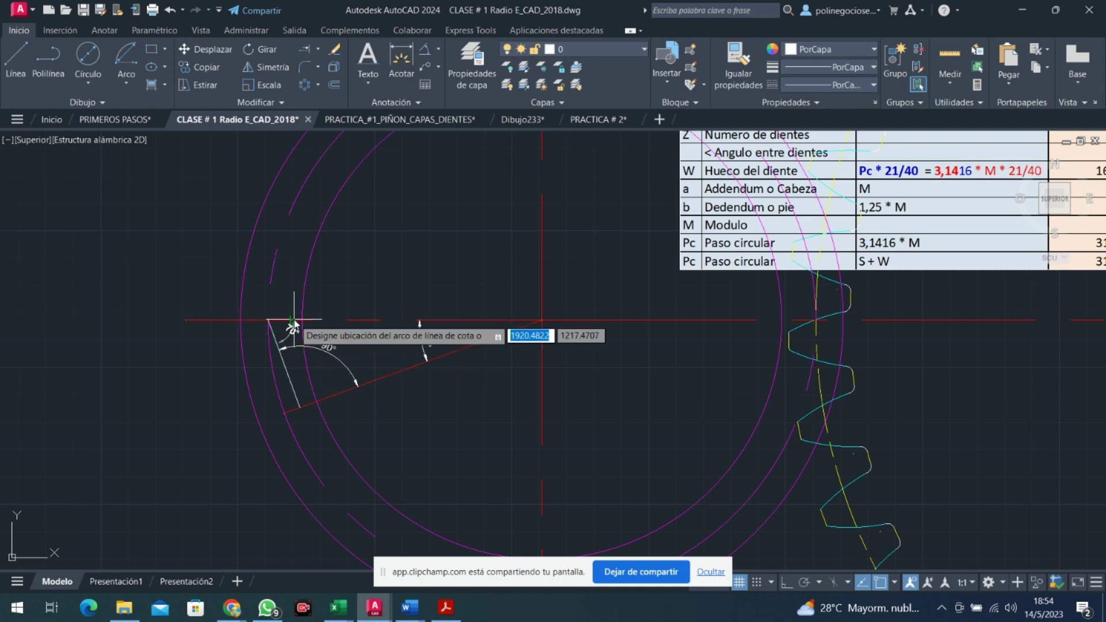
{"action": "left_click", "coordinate": [297, 328]}
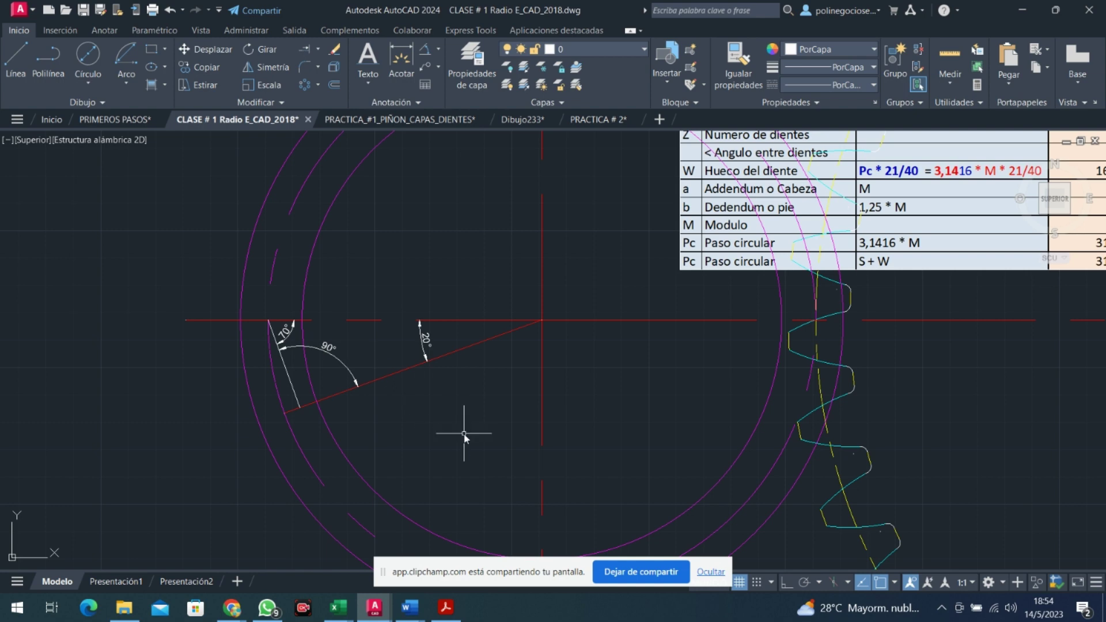
{"action": "left_click", "coordinate": [166, 85]}
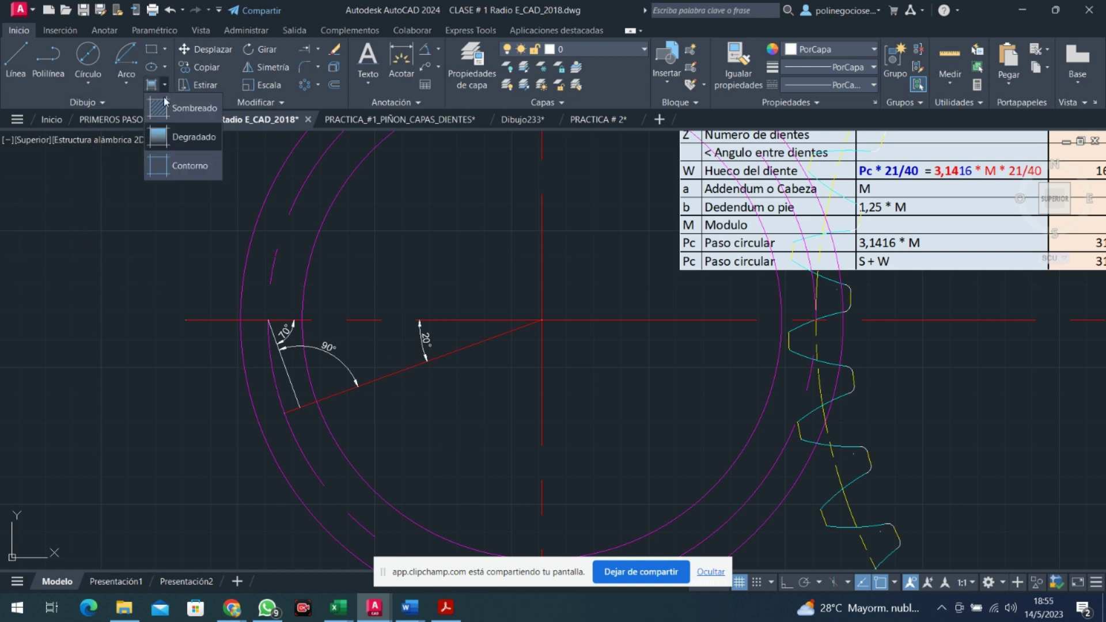
{"action": "left_click", "coordinate": [187, 140]}
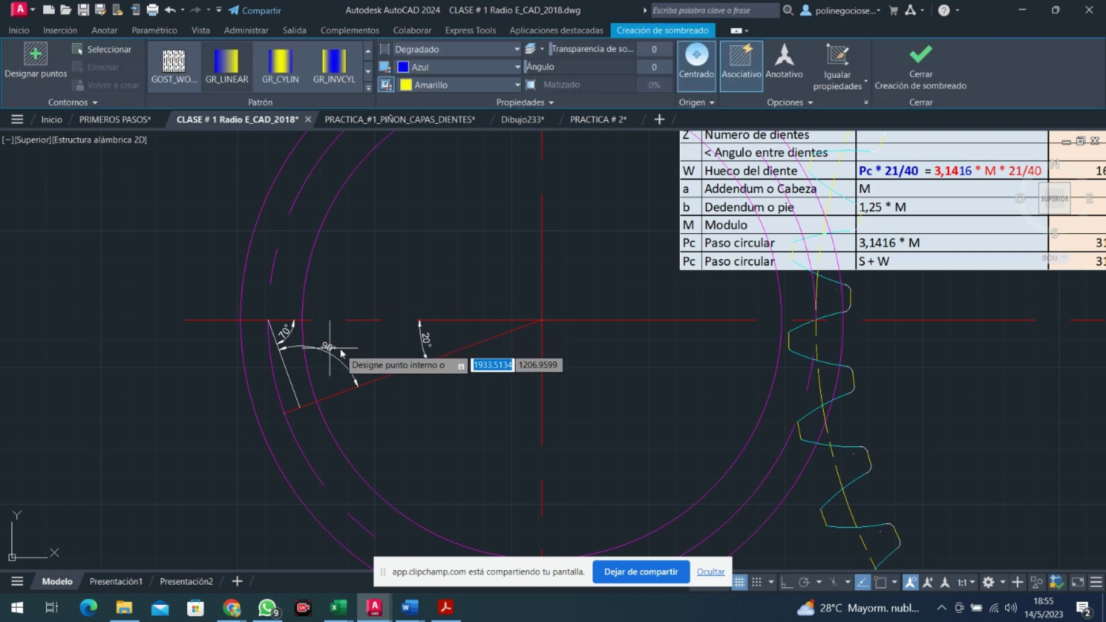
{"action": "left_click", "coordinate": [363, 348]}
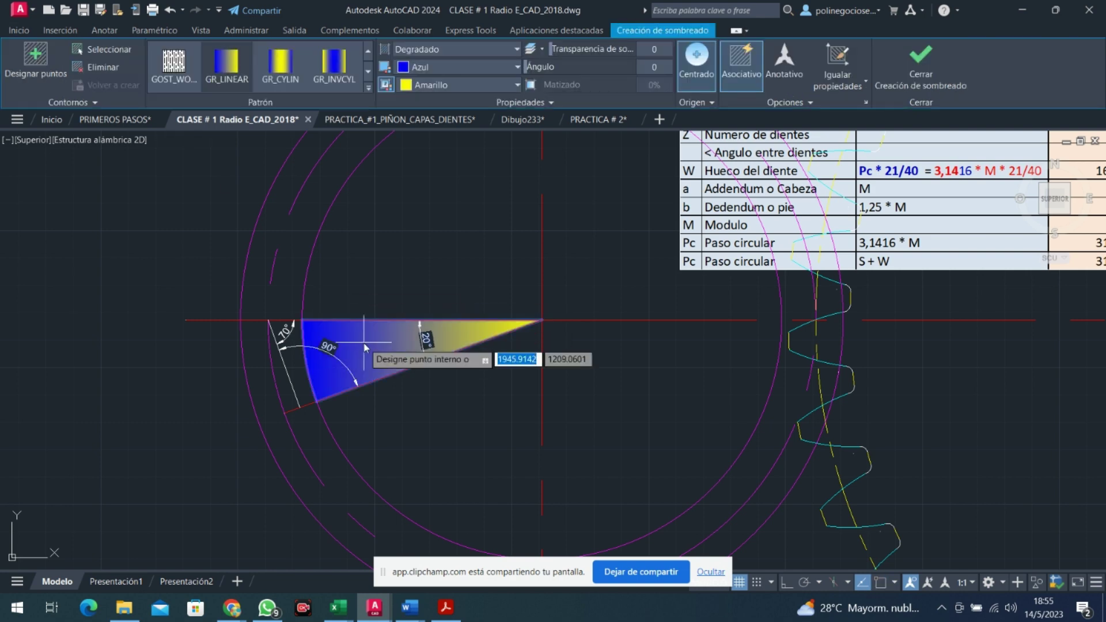
{"action": "left_click", "coordinate": [300, 364]}
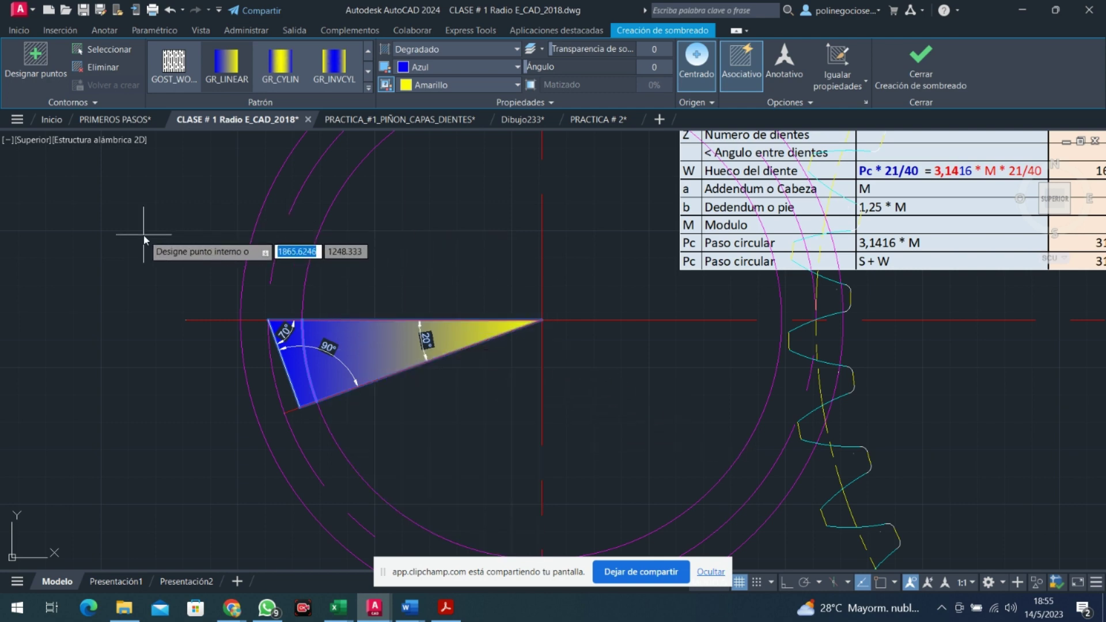
{"action": "key", "text": "Return"}
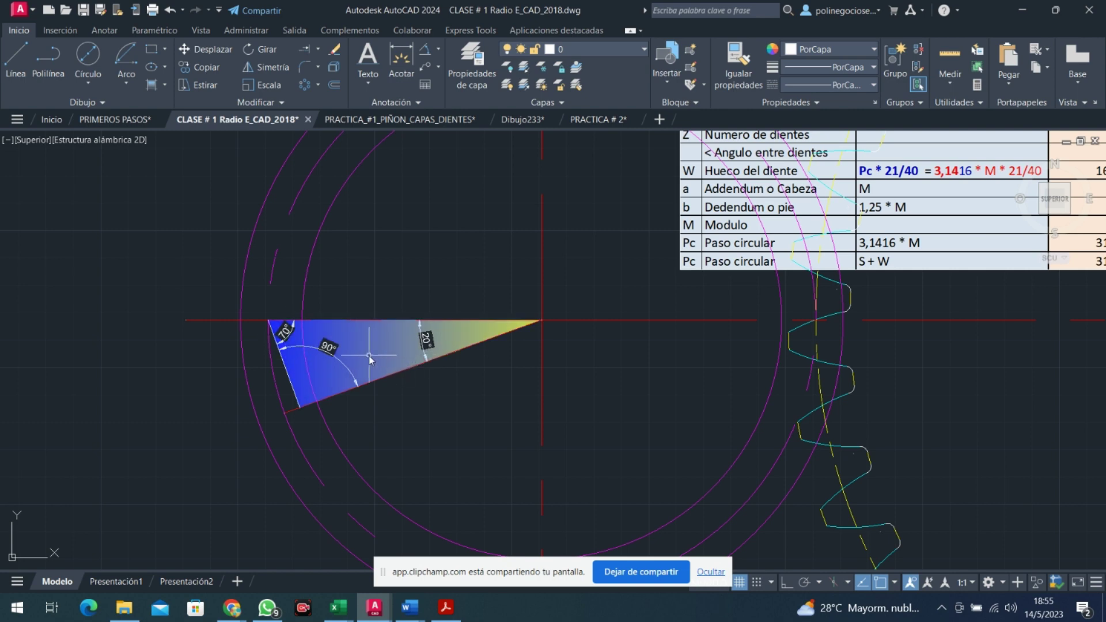
{"action": "left_click", "coordinate": [369, 355]}
{"action": "key", "text": "Delete"}
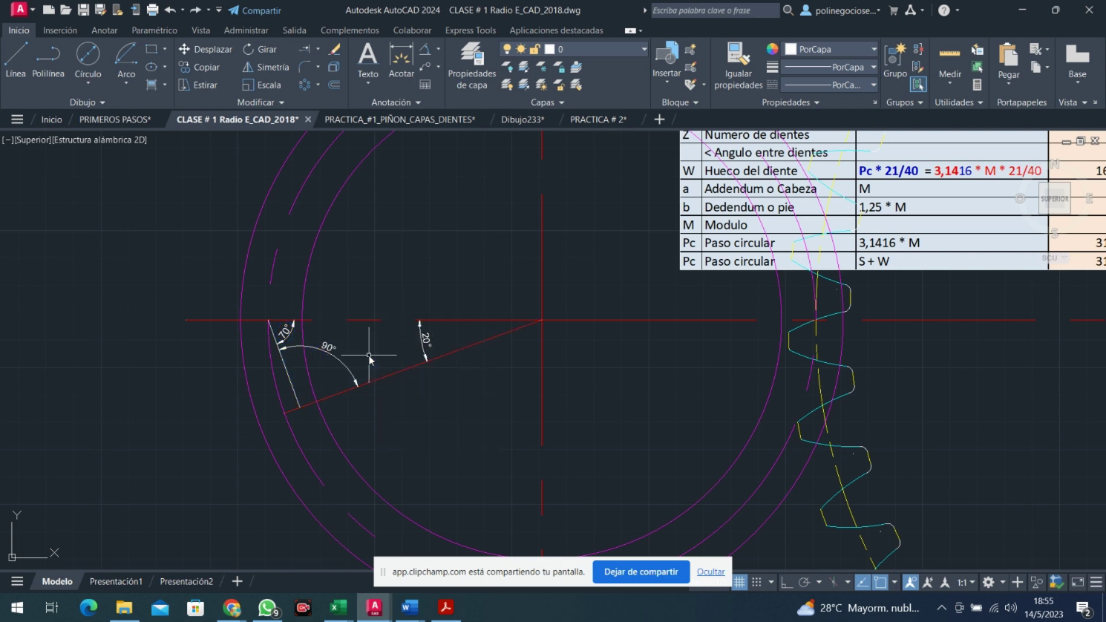
Delete the 90° angle dimension and cancel an accidental stretch of the 20° dimension
{"action": "left_click", "coordinate": [340, 361]}
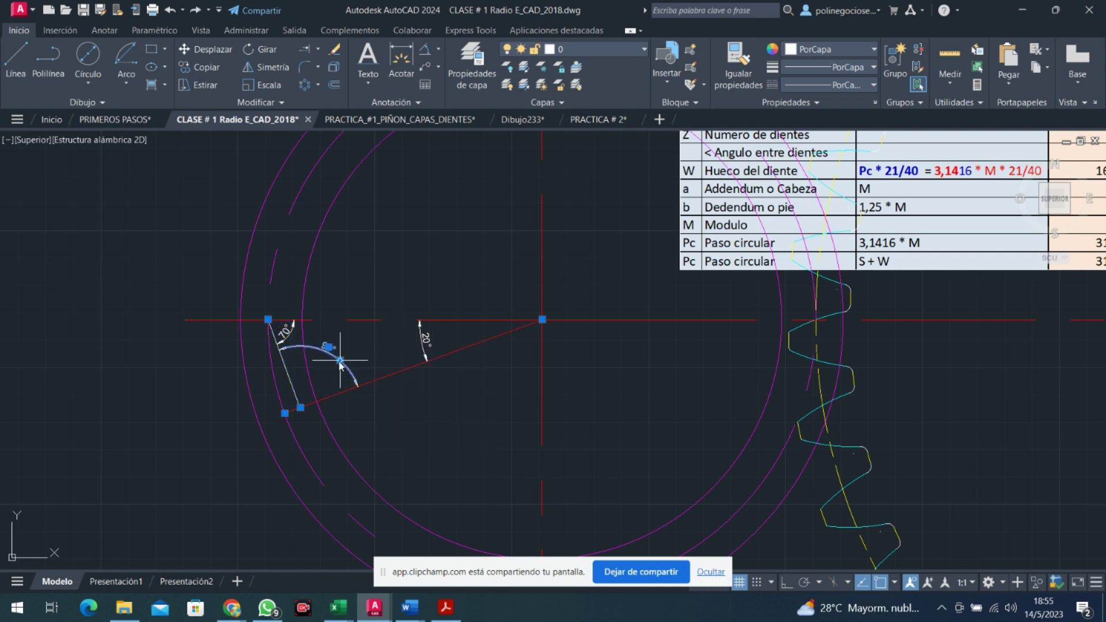
{"action": "key", "text": "Delete"}
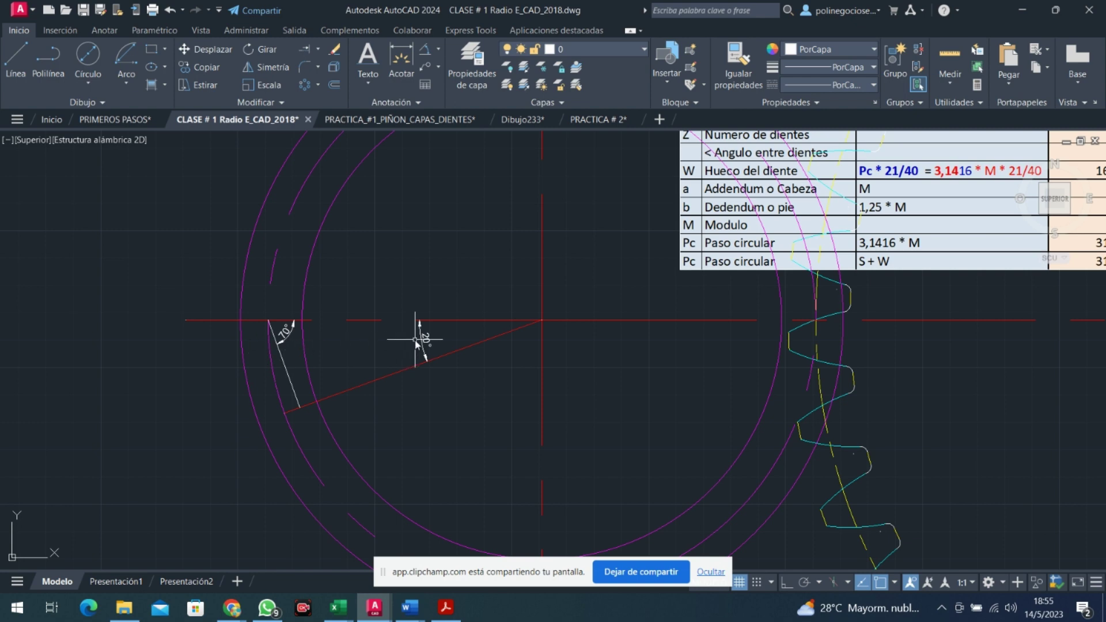
{"action": "left_click", "coordinate": [425, 343]}
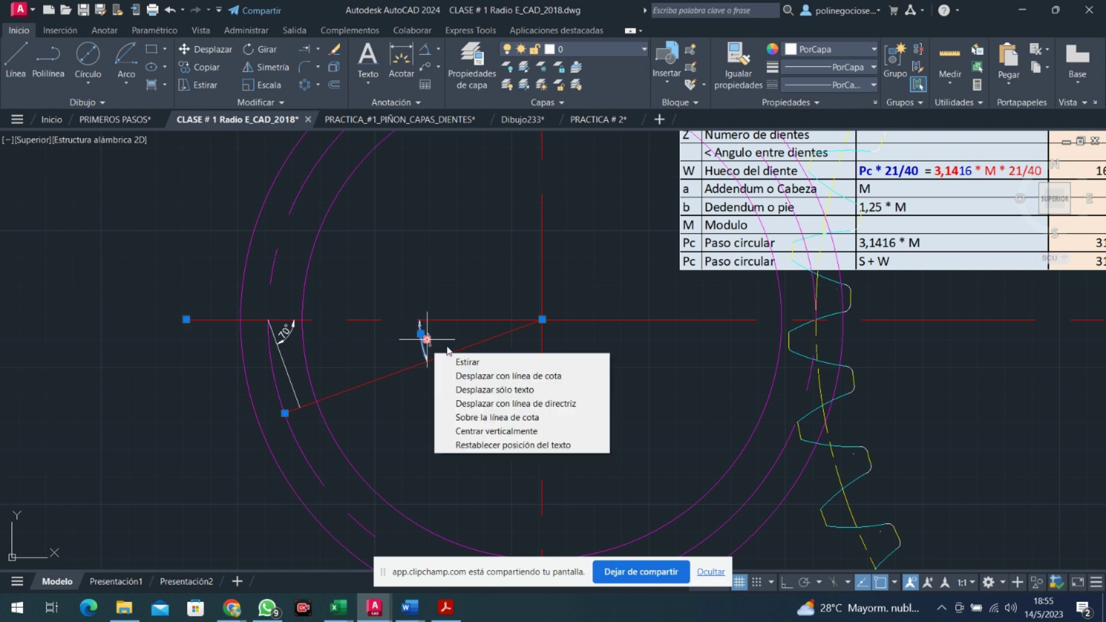
{"action": "left_click", "coordinate": [421, 334]}
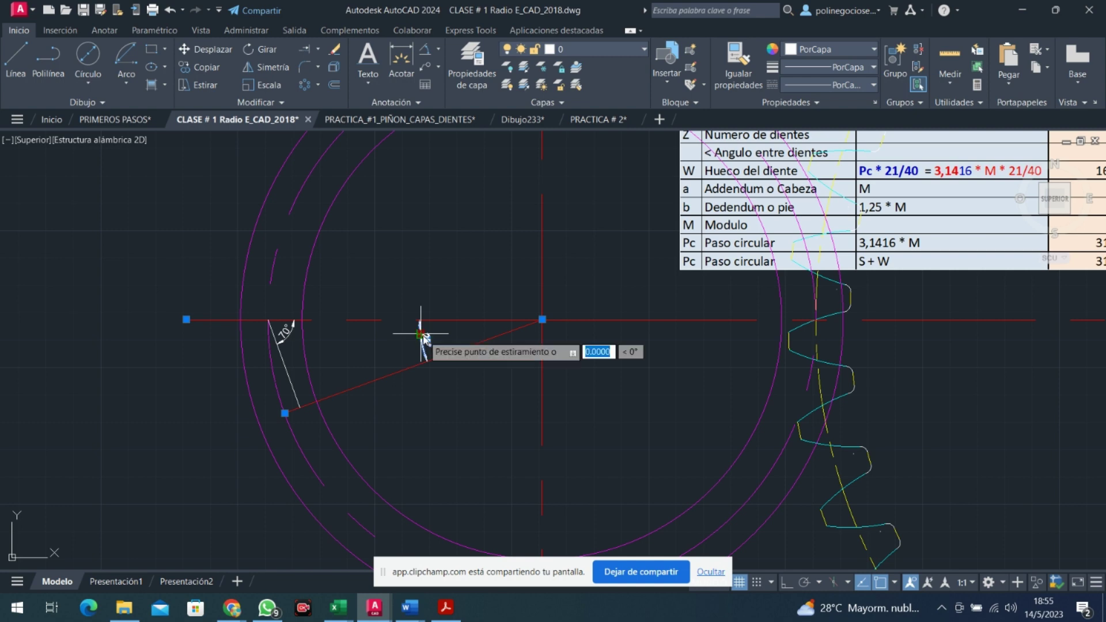
{"action": "key", "text": "BackSpace"}
{"action": "key", "text": "Escape"}
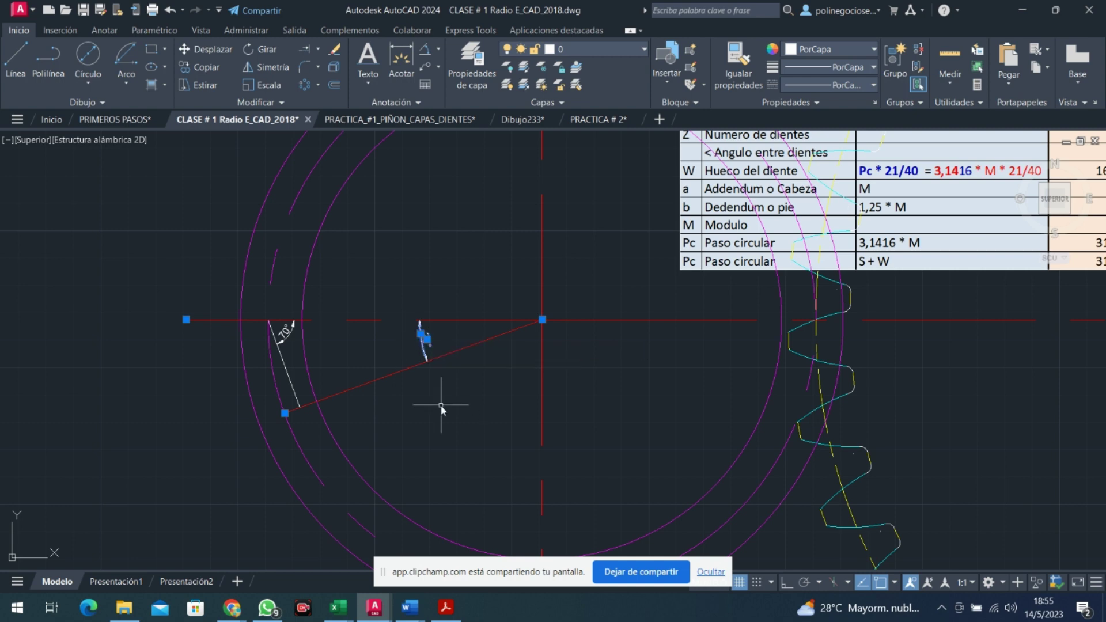
Remove the remaining 20° and 70° angle dimensions
{"action": "left_click", "coordinate": [424, 339]}
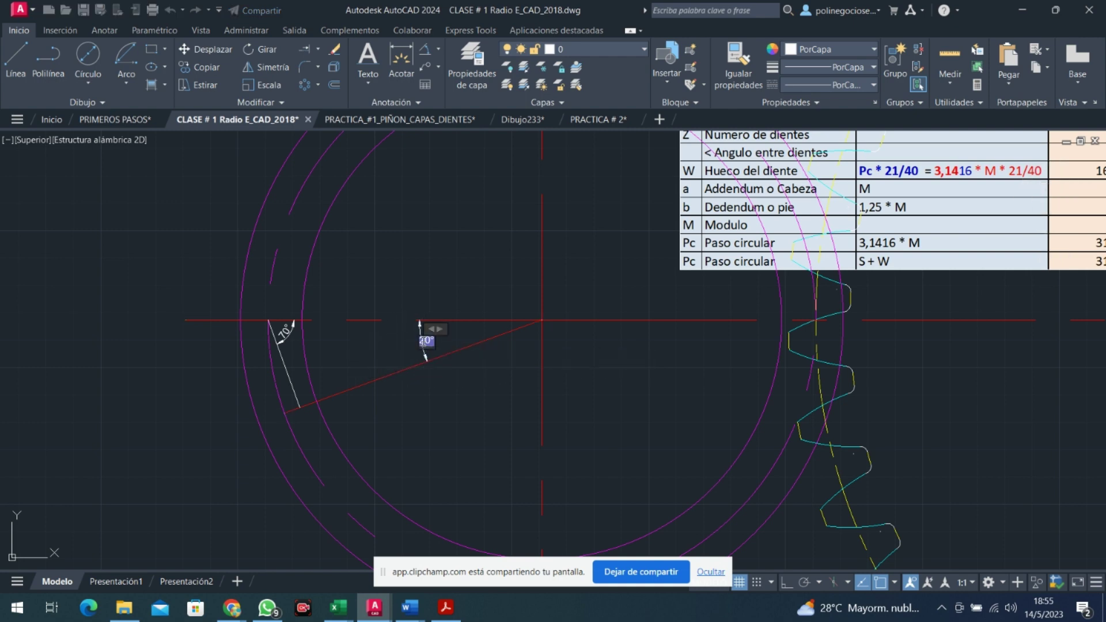
{"action": "key", "text": "Return"}
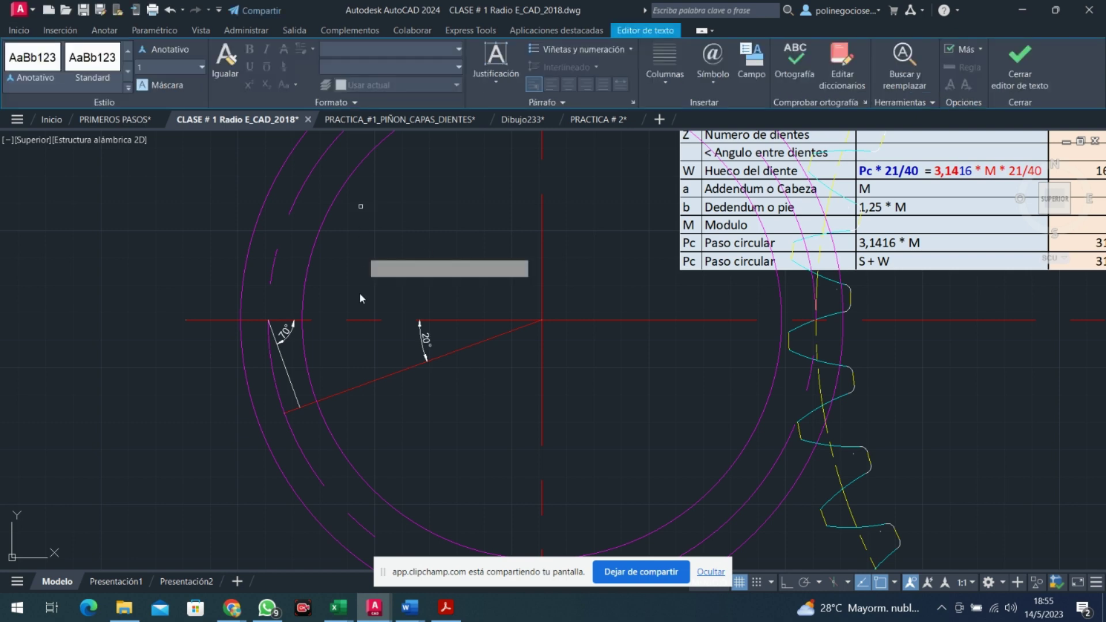
{"action": "left_click", "coordinate": [550, 438]}
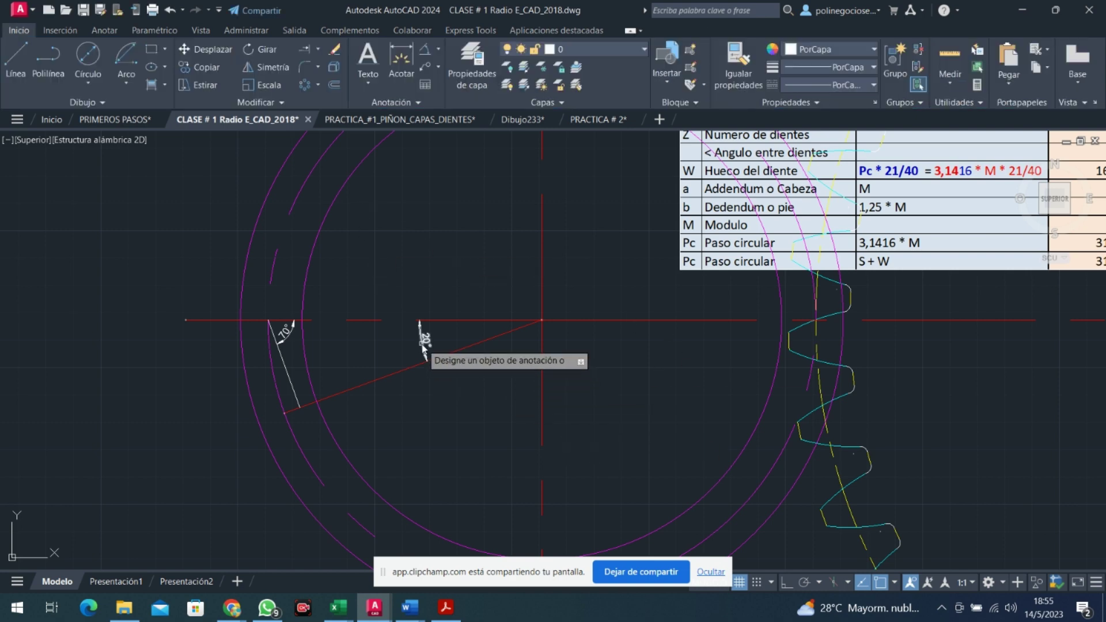
{"action": "key", "text": "Escape"}
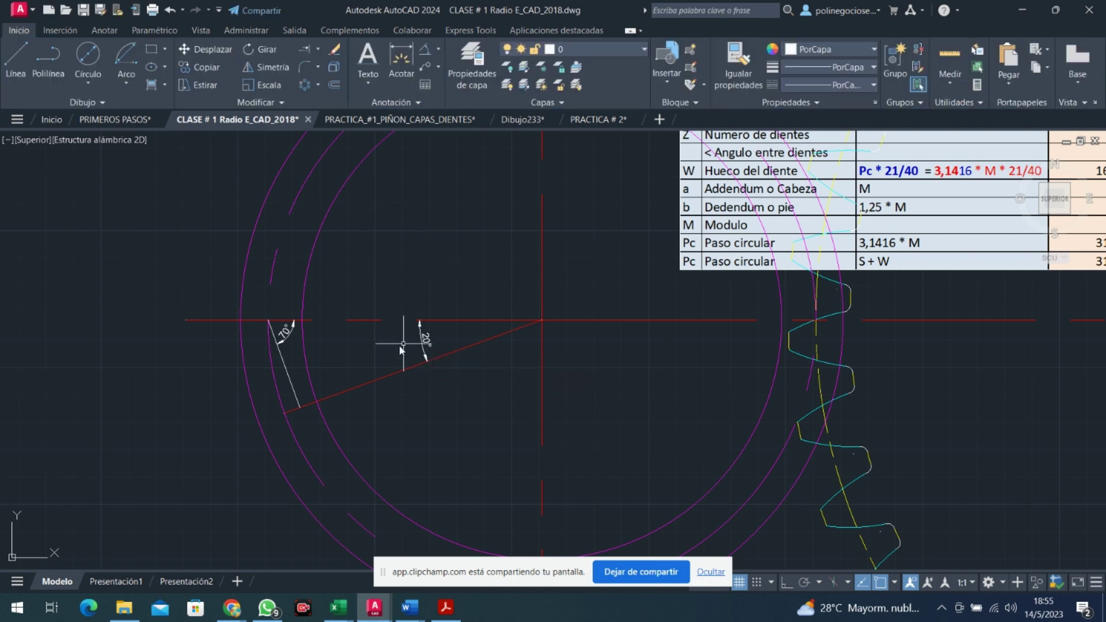
{"action": "key", "text": "Escape"}
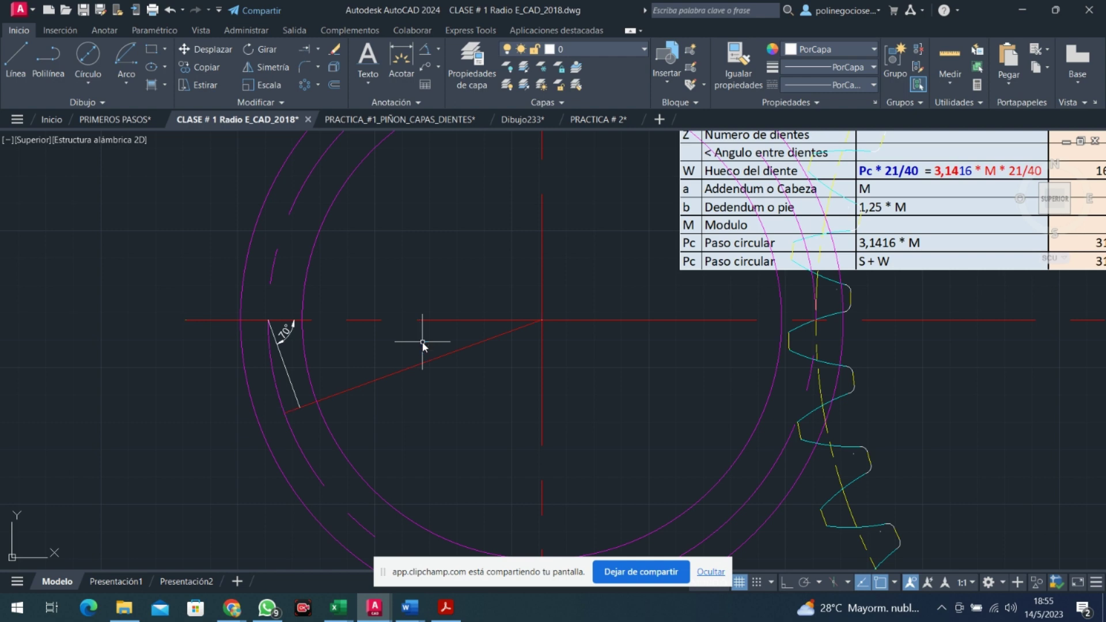
{"action": "left_click", "coordinate": [291, 334]}
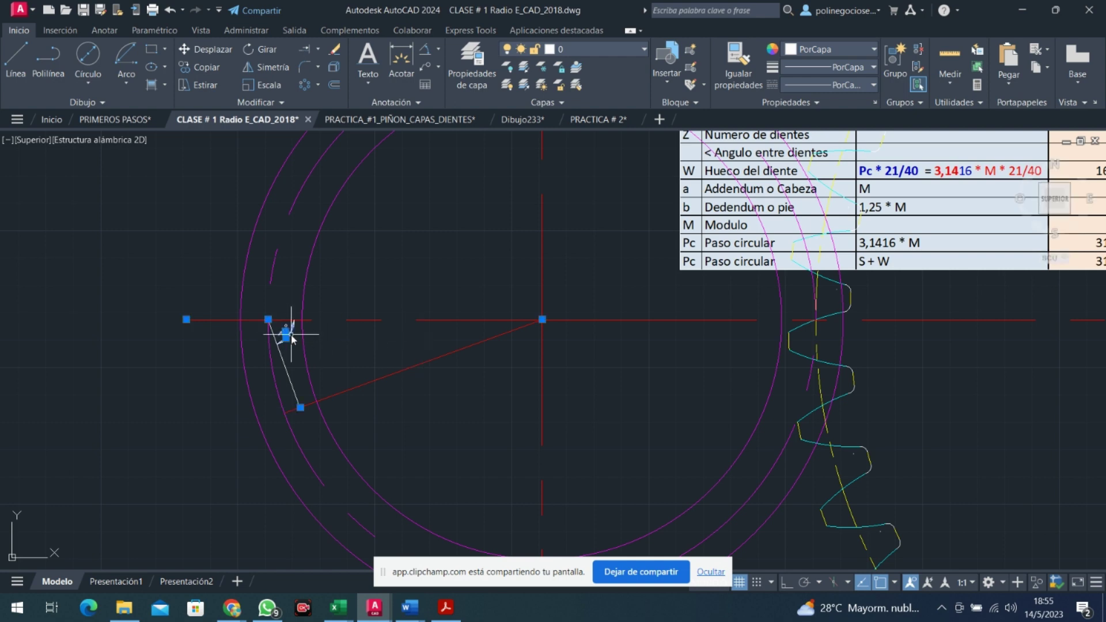
{"action": "key", "text": "Escape"}
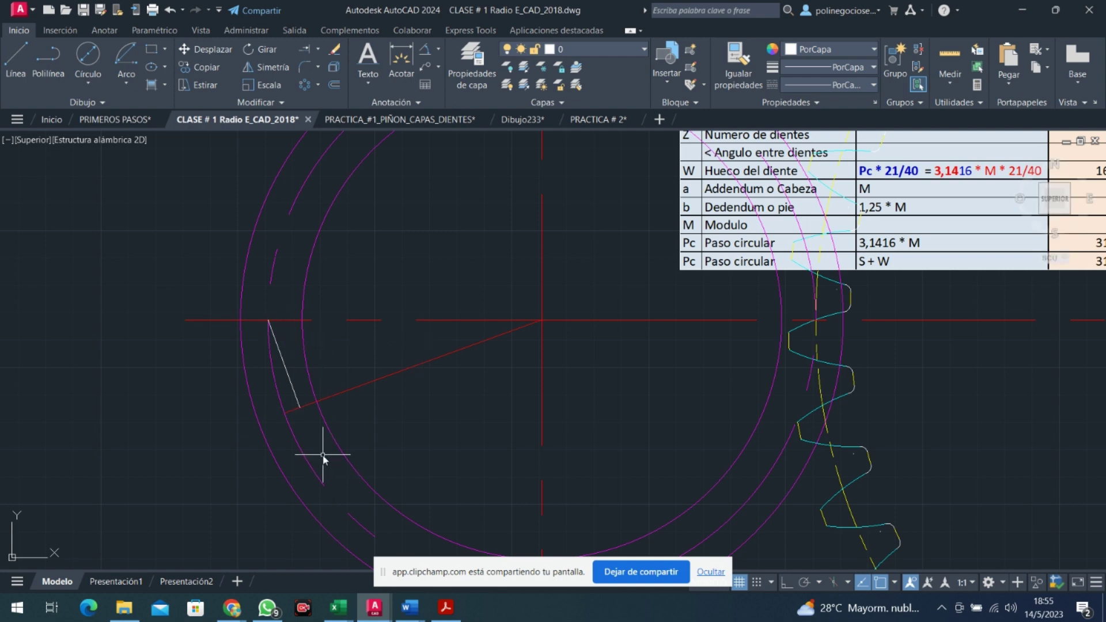
Change the slanted white perpendicular line's colour to red (Rojo)
{"action": "left_click", "coordinate": [293, 386]}
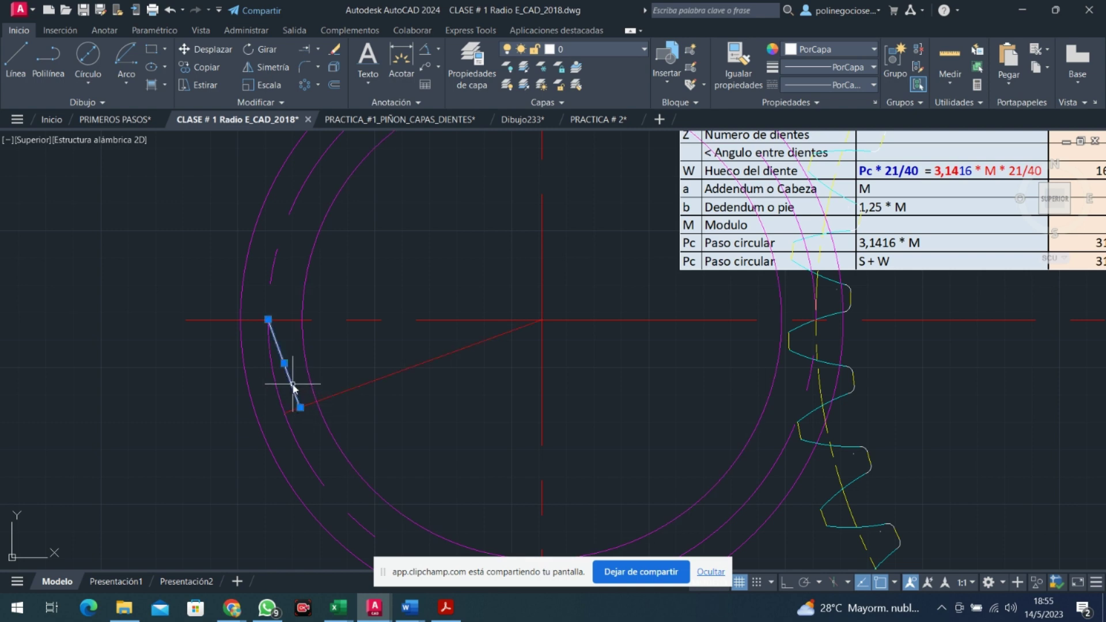
{"action": "left_click", "coordinate": [875, 50]}
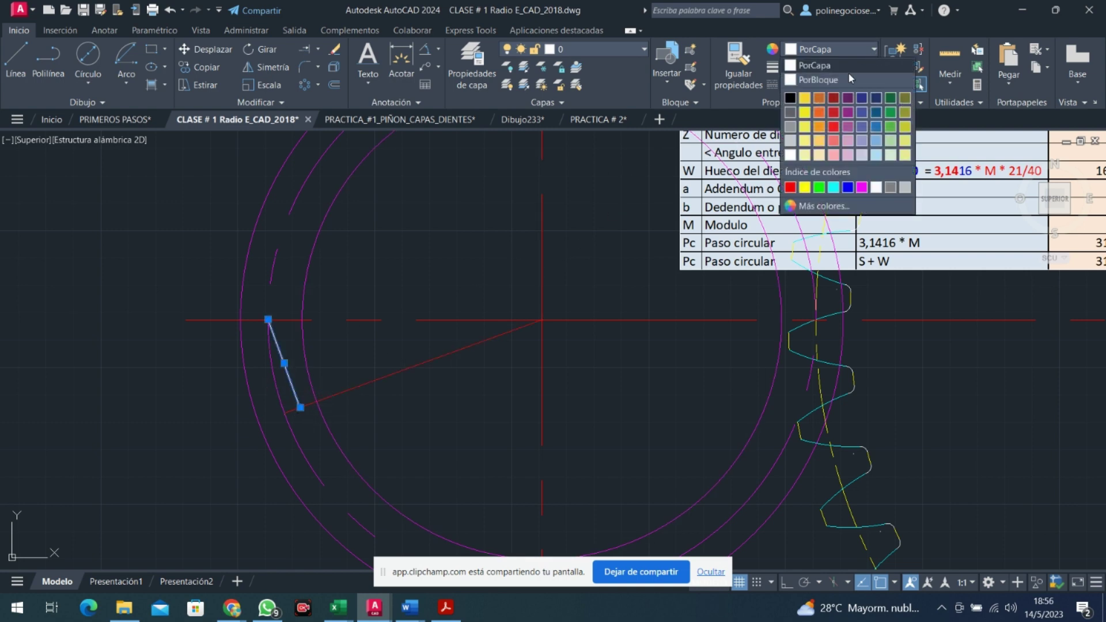
{"action": "left_click", "coordinate": [789, 187]}
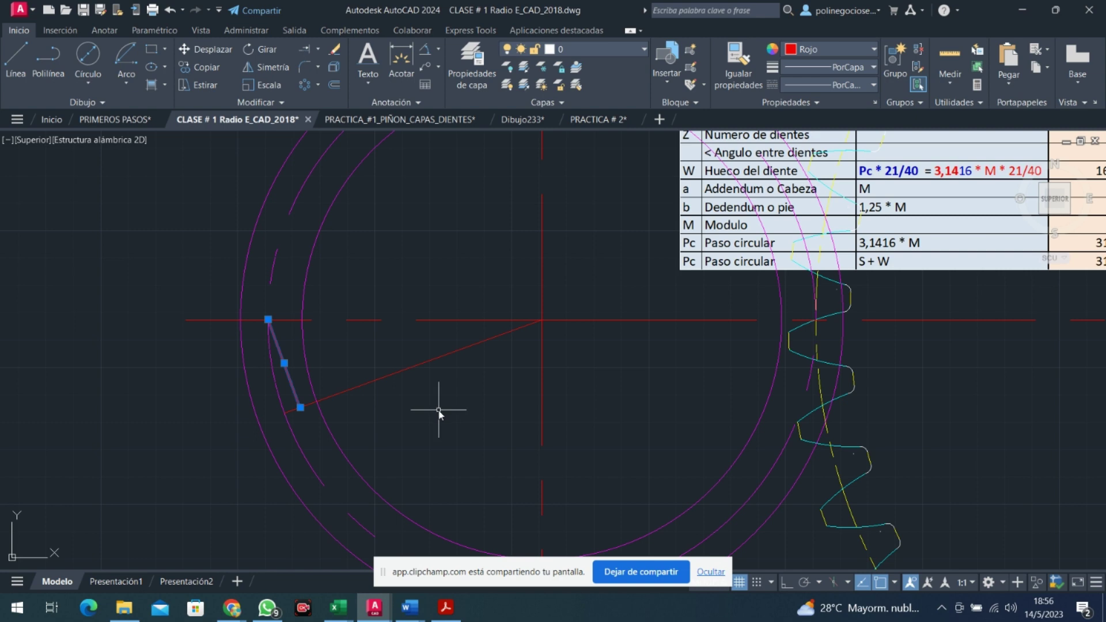
{"action": "key", "text": "Escape"}
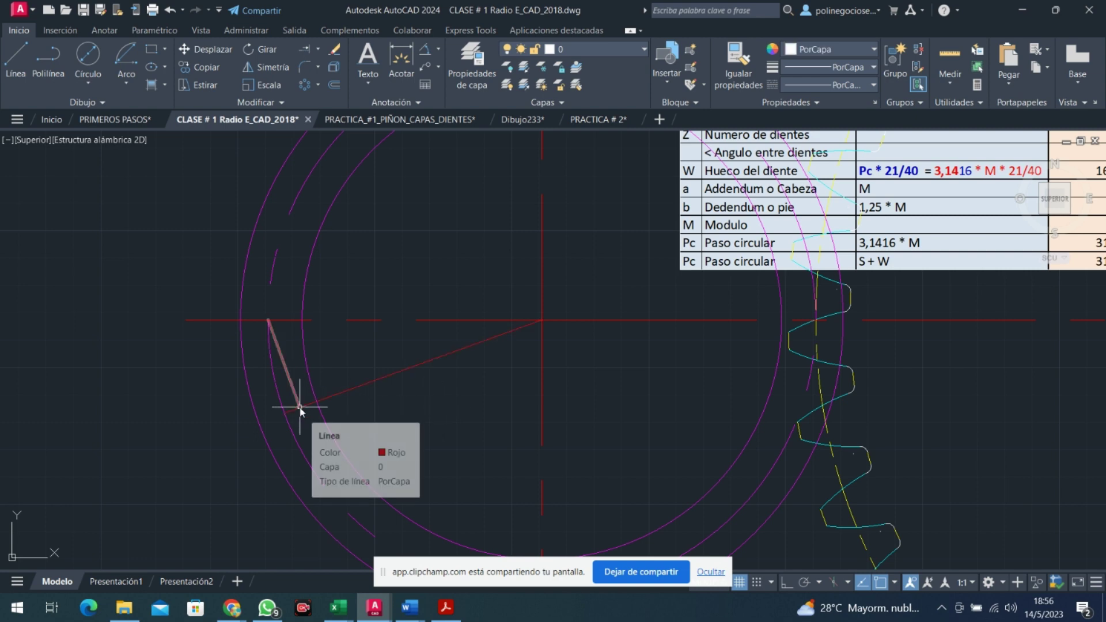
{"action": "left_click", "coordinate": [90, 84]}
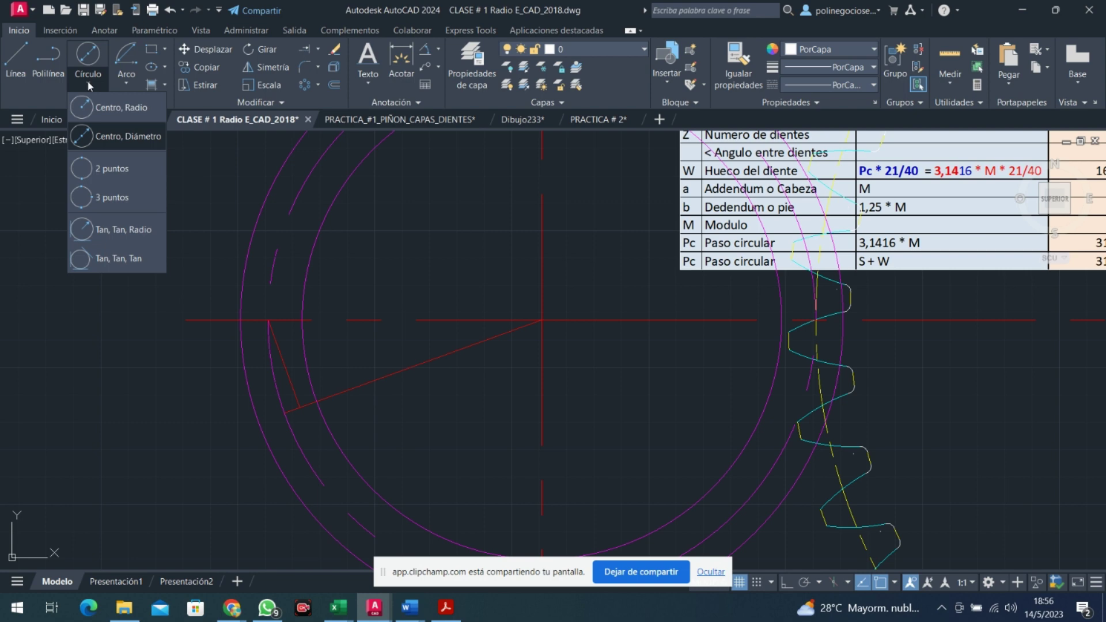
{"action": "left_click", "coordinate": [116, 137]}
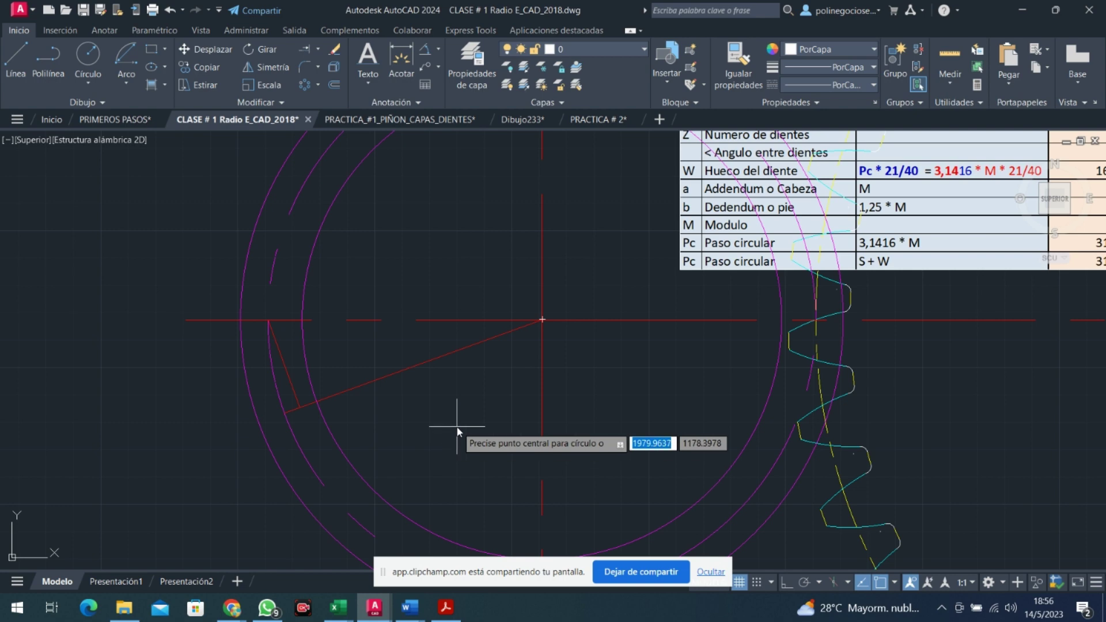
{"action": "key", "text": "Escape"}
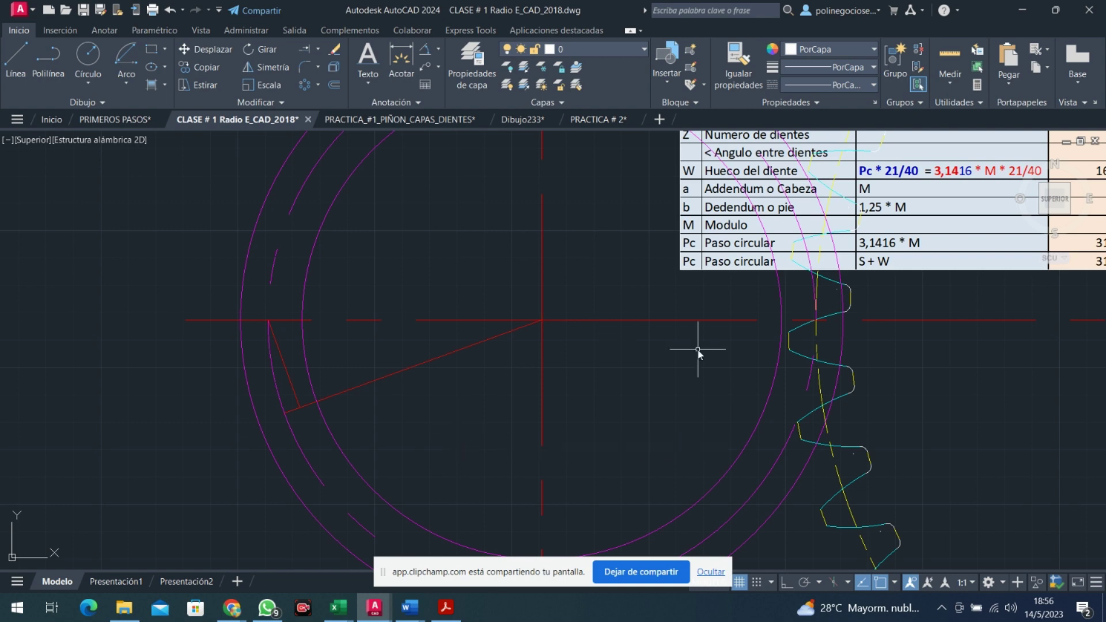
{"action": "middle_click_drag", "start_coordinate": [697, 353], "coordinate": [329, 492]}
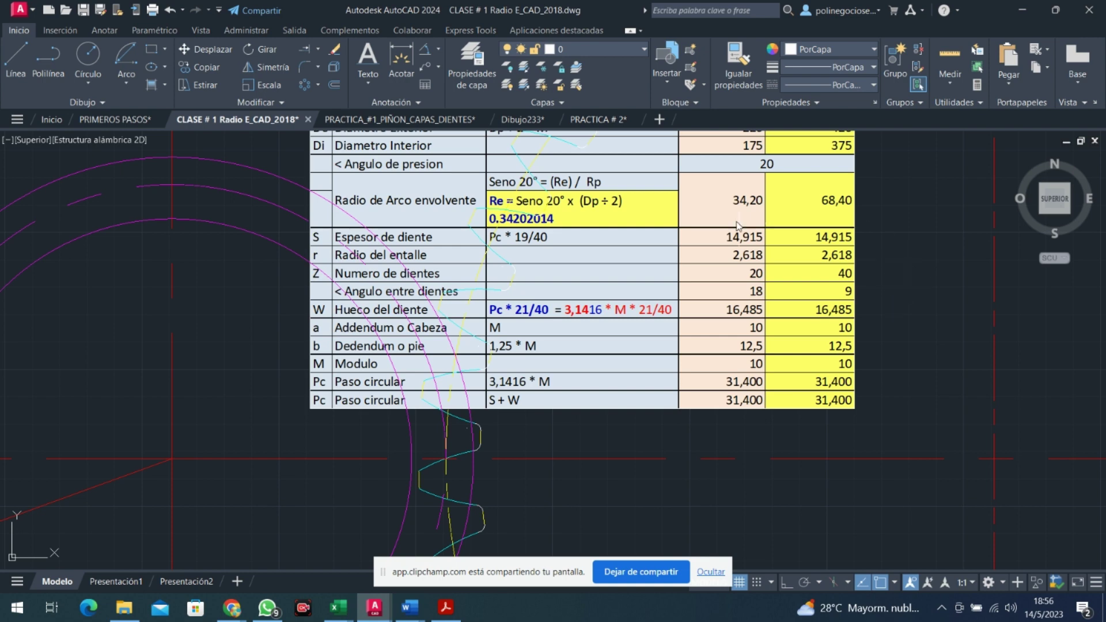
{"action": "mouse_move", "coordinate": [239, 375]}
{"action": "middle_mouse_down"}
{"action": "mouse_move", "coordinate": [585, 306]}
{"action": "mouse_move", "coordinate": [826, 204]}
{"action": "mouse_move", "coordinate": [769, 205]}
{"action": "middle_mouse_up"}
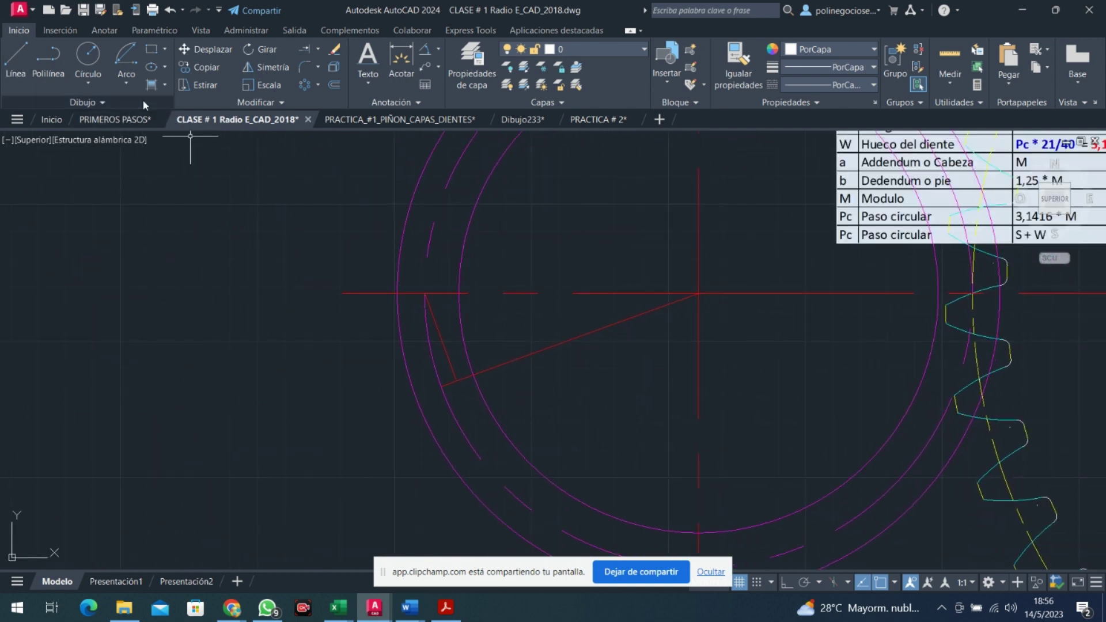
{"action": "left_click", "coordinate": [438, 53]}
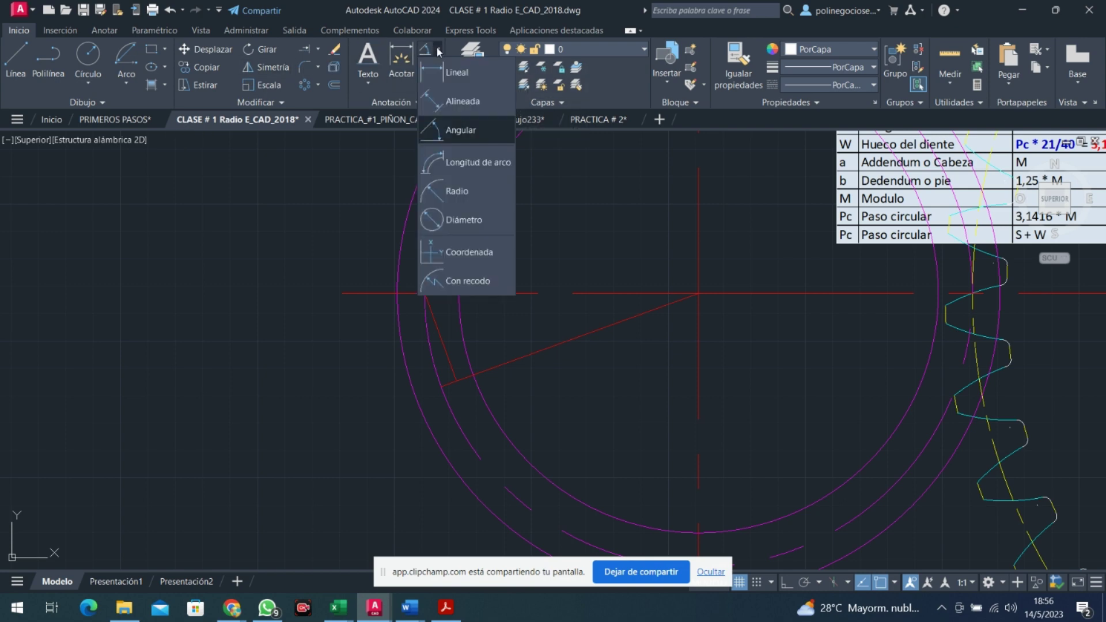
{"action": "left_click", "coordinate": [467, 104]}
{"action": "left_click", "coordinate": [457, 381]}
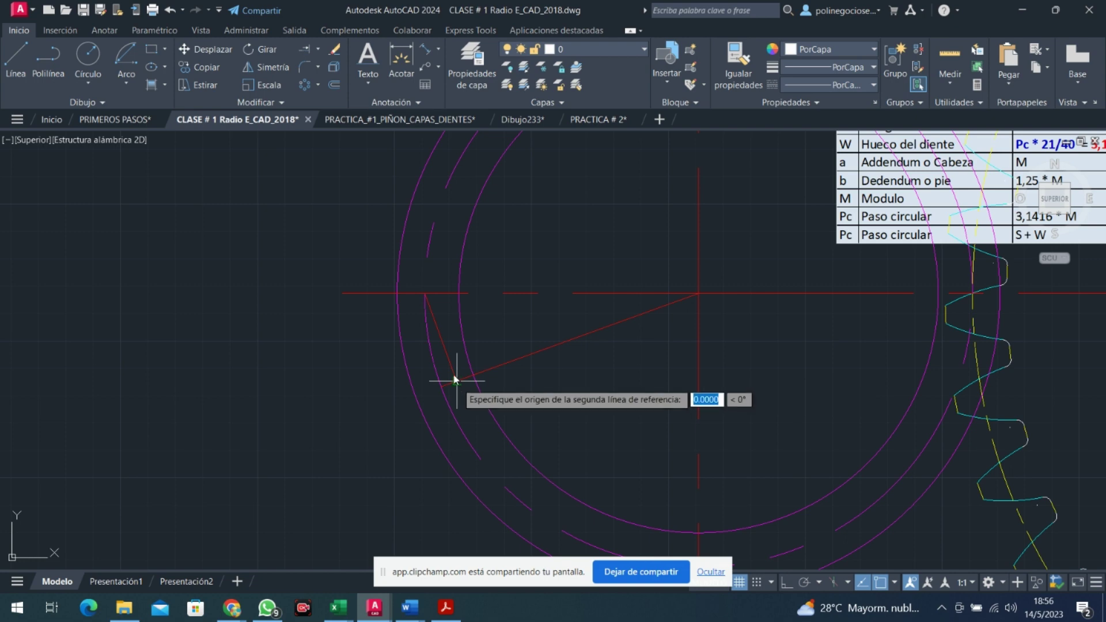
{"action": "left_click", "coordinate": [425, 294]}
{"action": "left_click", "coordinate": [298, 342]}
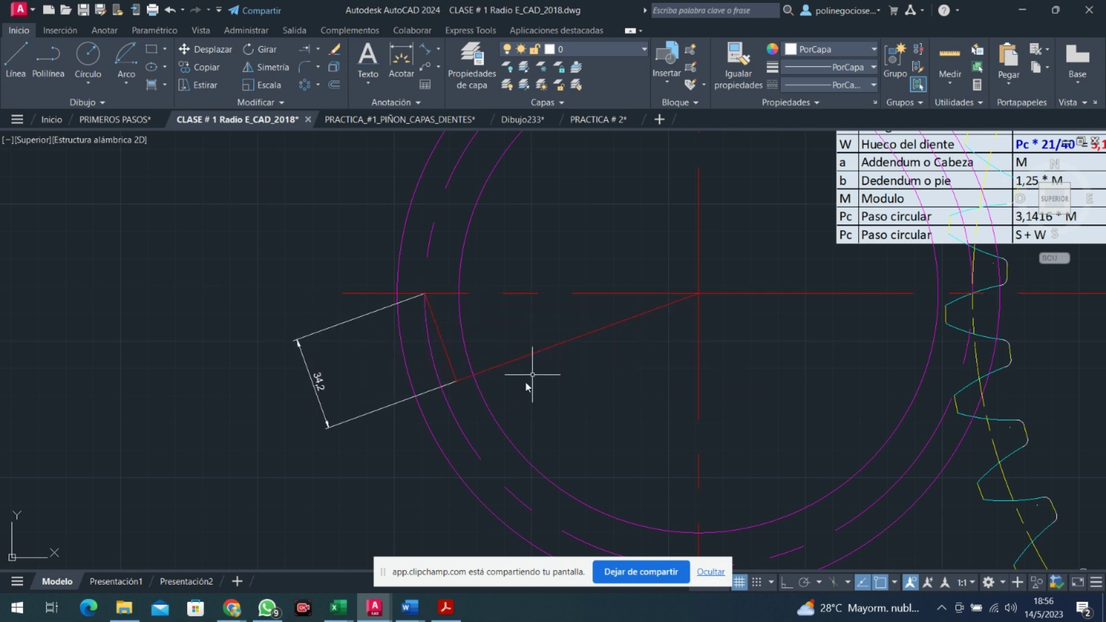
{"action": "left_click", "coordinate": [362, 416]}
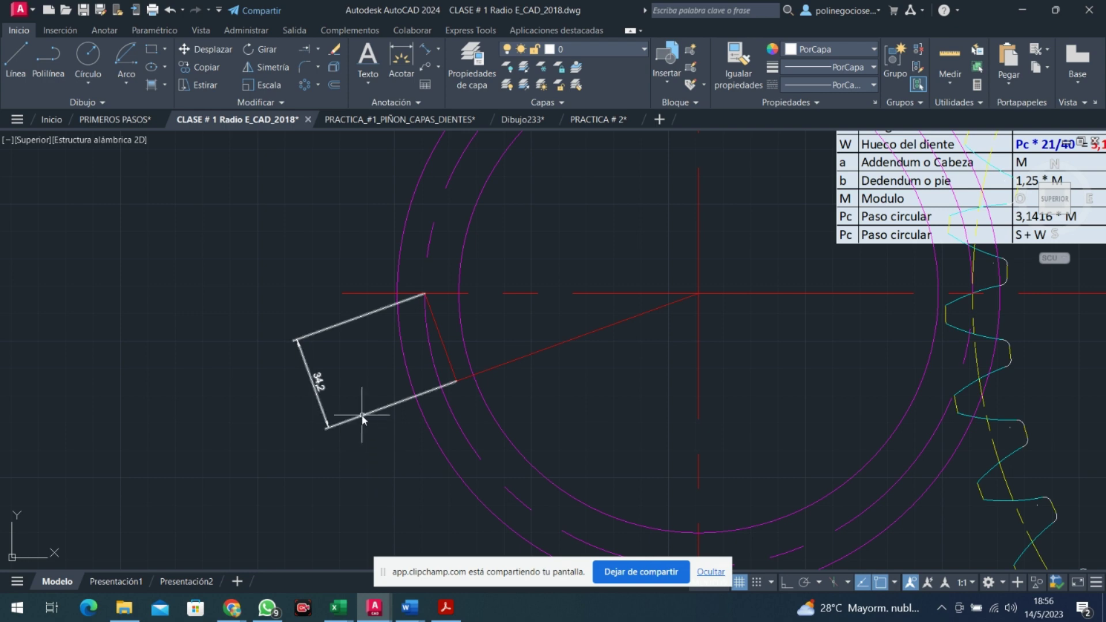
{"action": "key", "text": "Delete"}
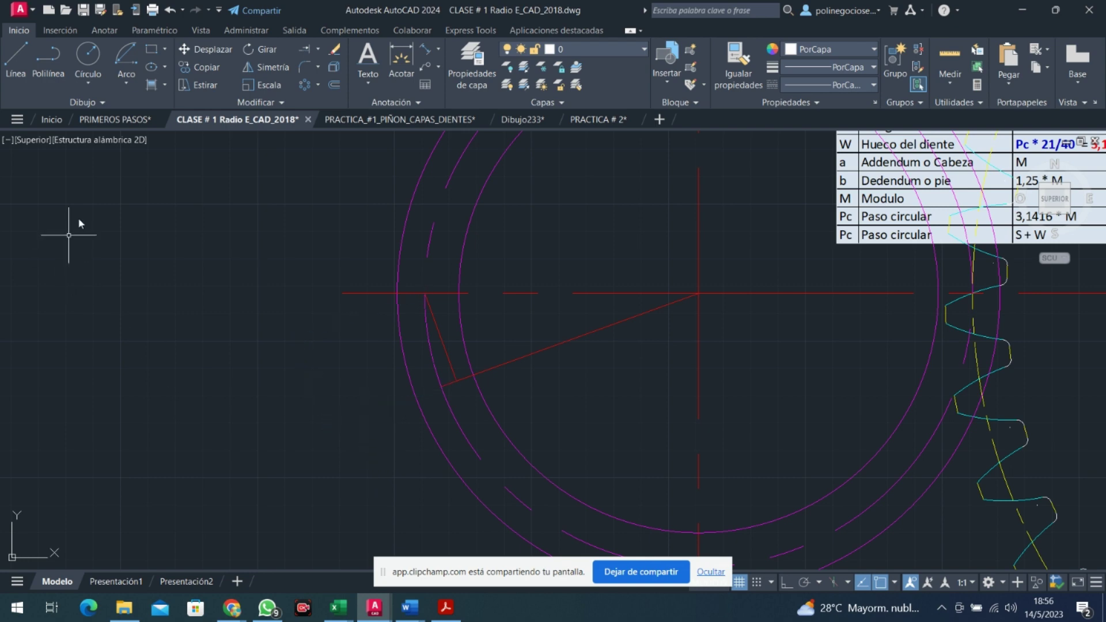
{"action": "left_click", "coordinate": [89, 86]}
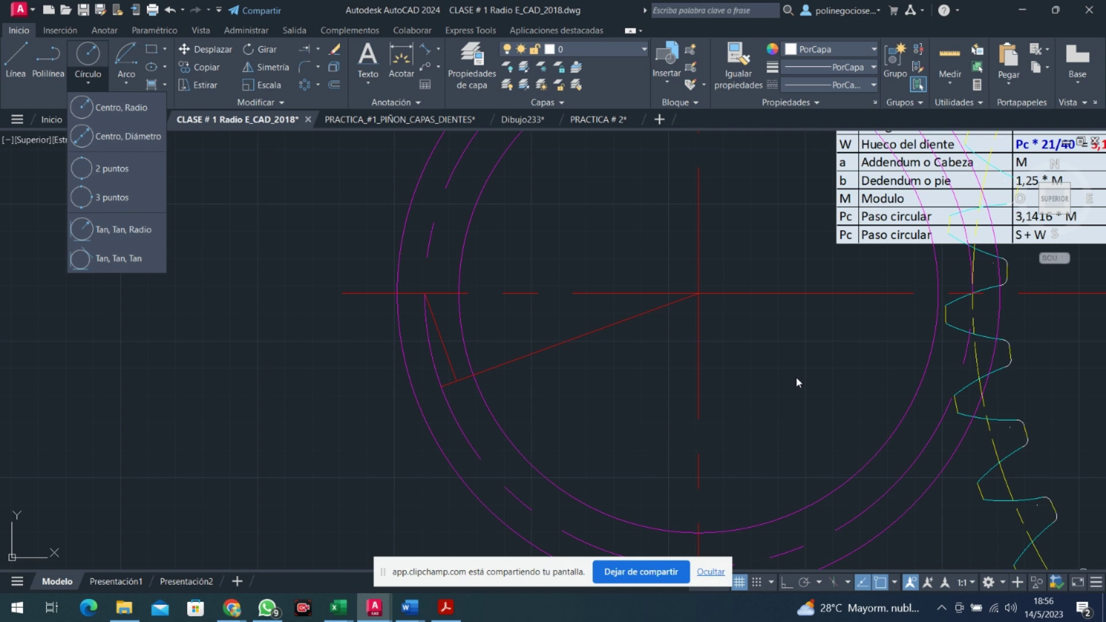
Check the involute radius in the gear data table, then return to the construction lines
{"action": "left_click", "coordinate": [542, 293]}
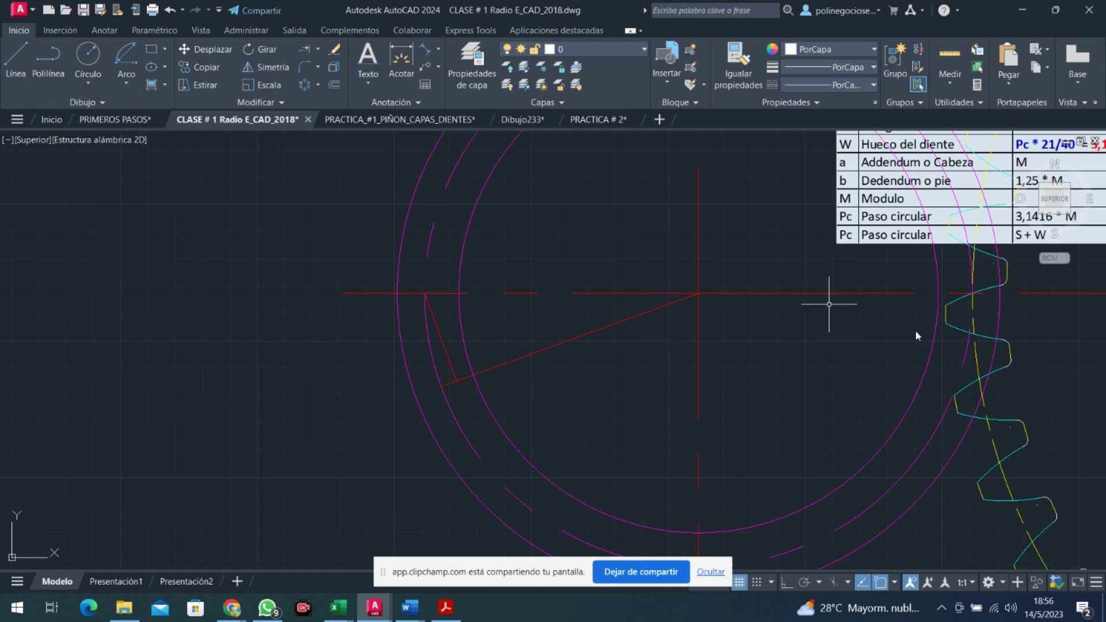
{"action": "middle_click_drag", "start_coordinate": [866, 363], "coordinate": [311, 566]}
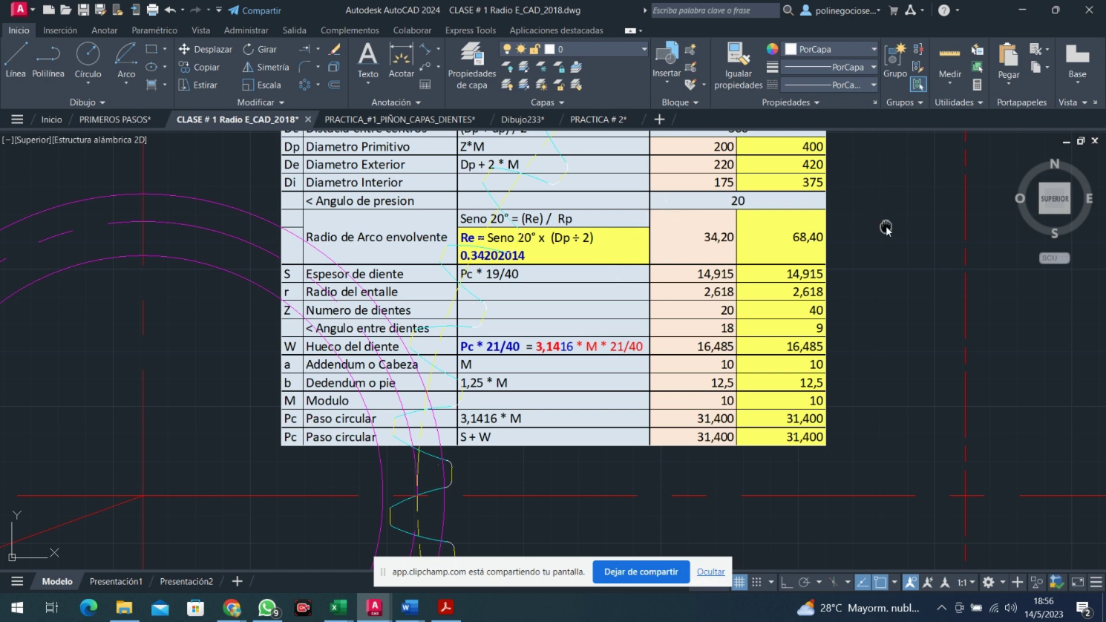
{"action": "middle_click_drag", "start_coordinate": [888, 214], "coordinate": [861, 337]}
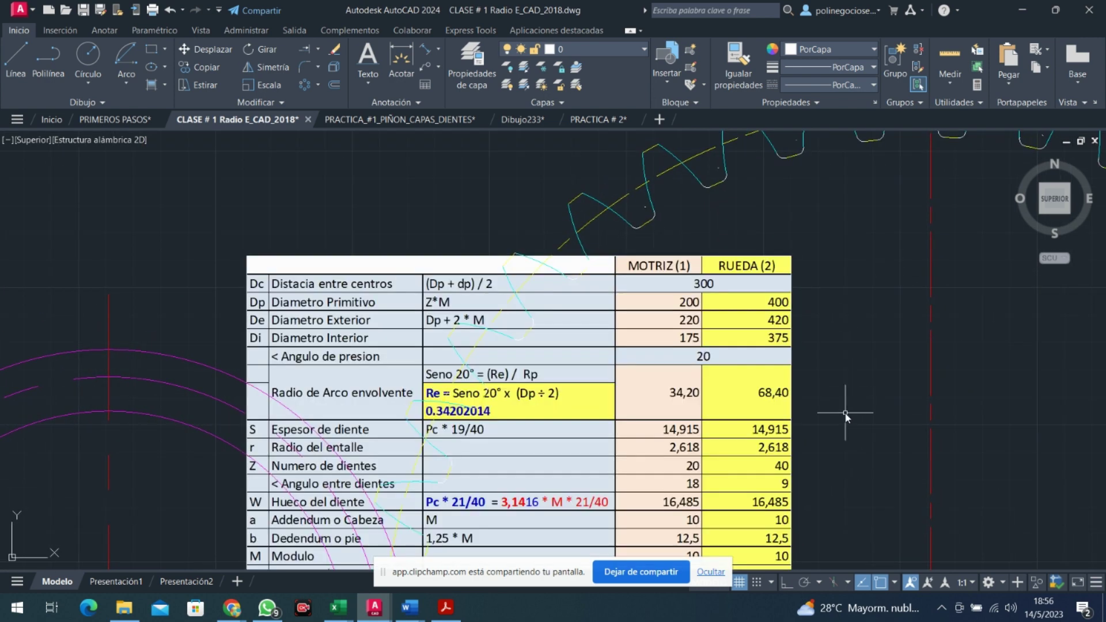
{"action": "middle_click_drag", "start_coordinate": [823, 427], "coordinate": [1019, 299]}
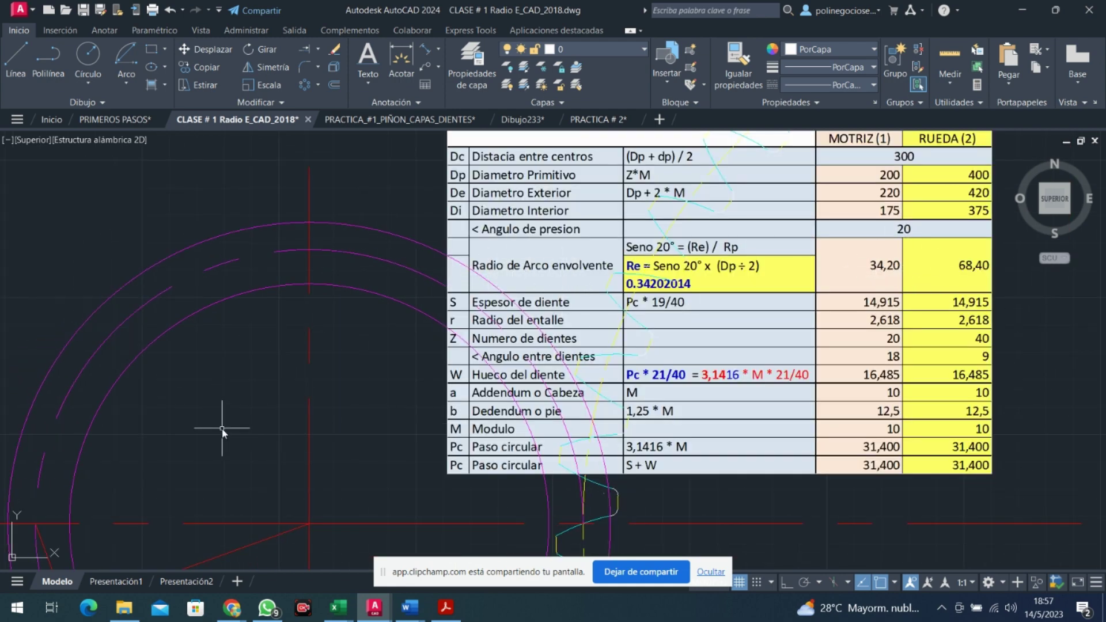
{"action": "mouse_move", "coordinate": [222, 432]}
{"action": "middle_mouse_down"}
{"action": "mouse_move", "coordinate": [793, 260]}
{"action": "mouse_move", "coordinate": [549, 274]}
{"action": "middle_mouse_up"}
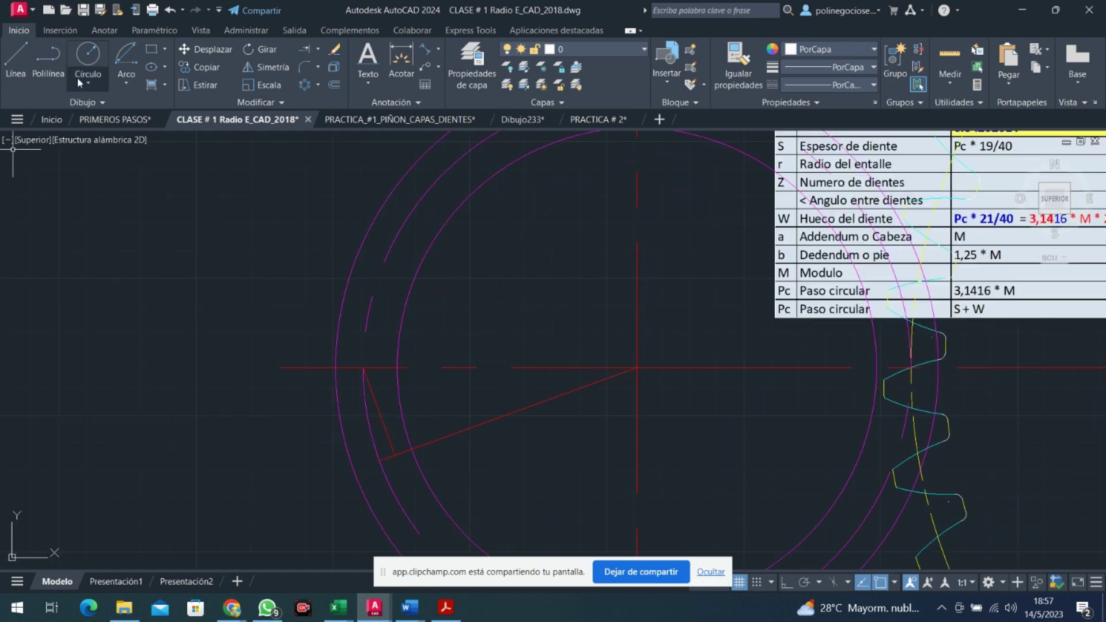
Draw a radius-34.2 circle centred on the red segment's lower end
{"action": "left_click", "coordinate": [82, 81]}
{"action": "left_click", "coordinate": [115, 110]}
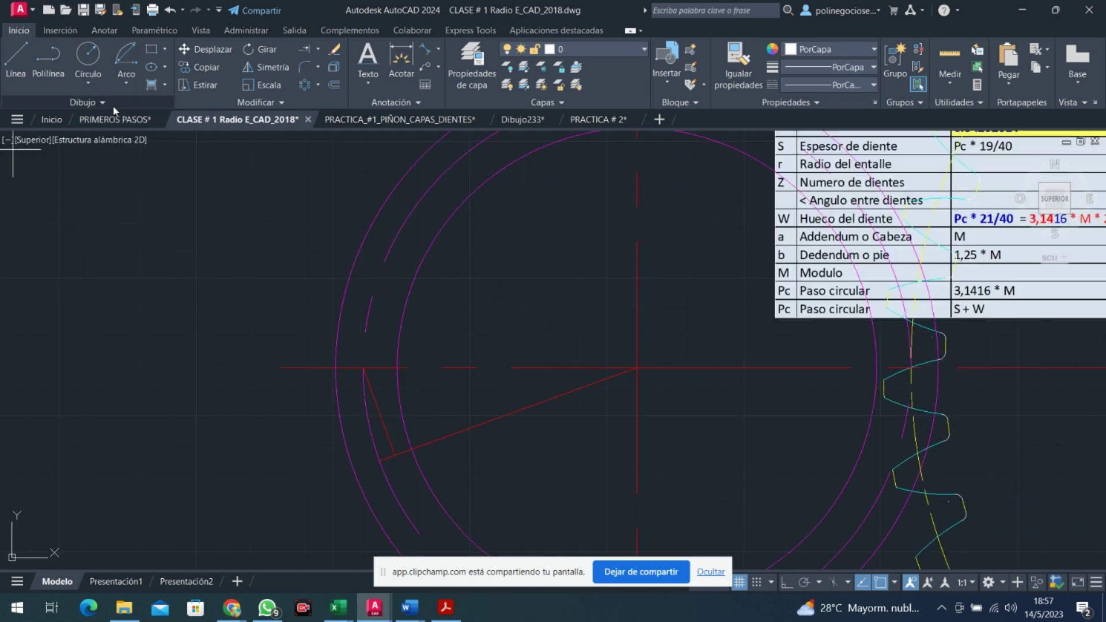
{"action": "left_click", "coordinate": [394, 456]}
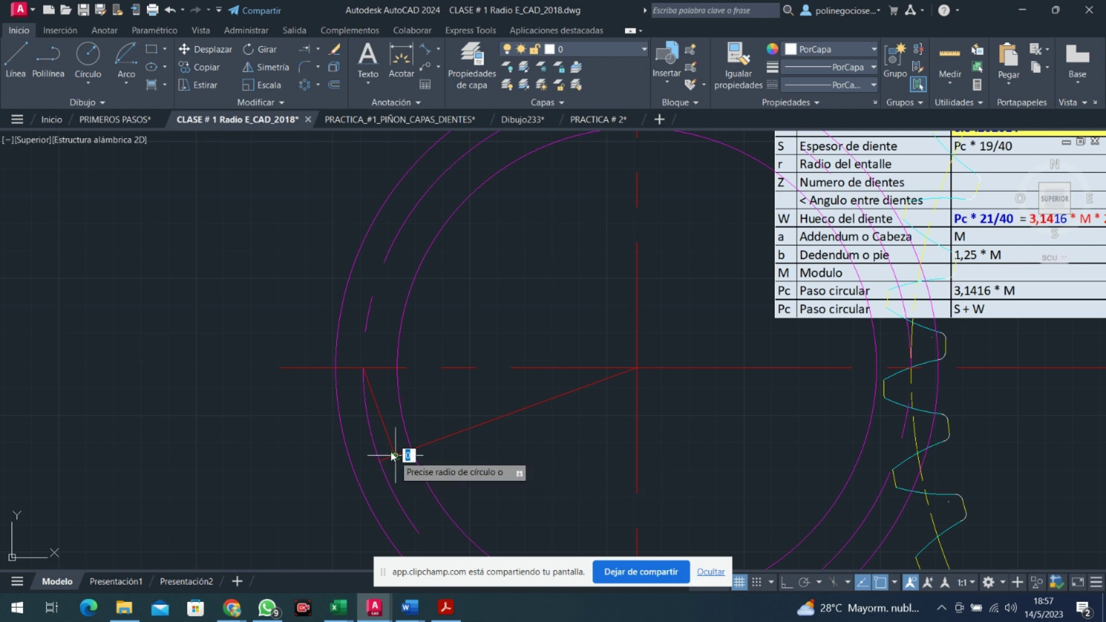
{"action": "type", "text": "34.2"}
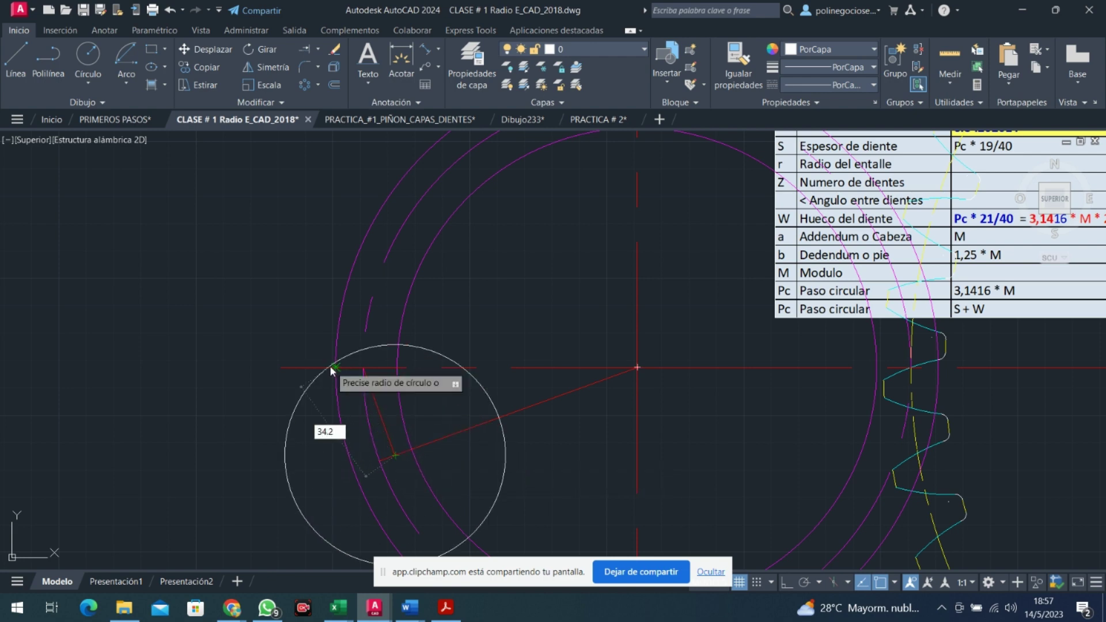
{"action": "key", "text": "Return"}
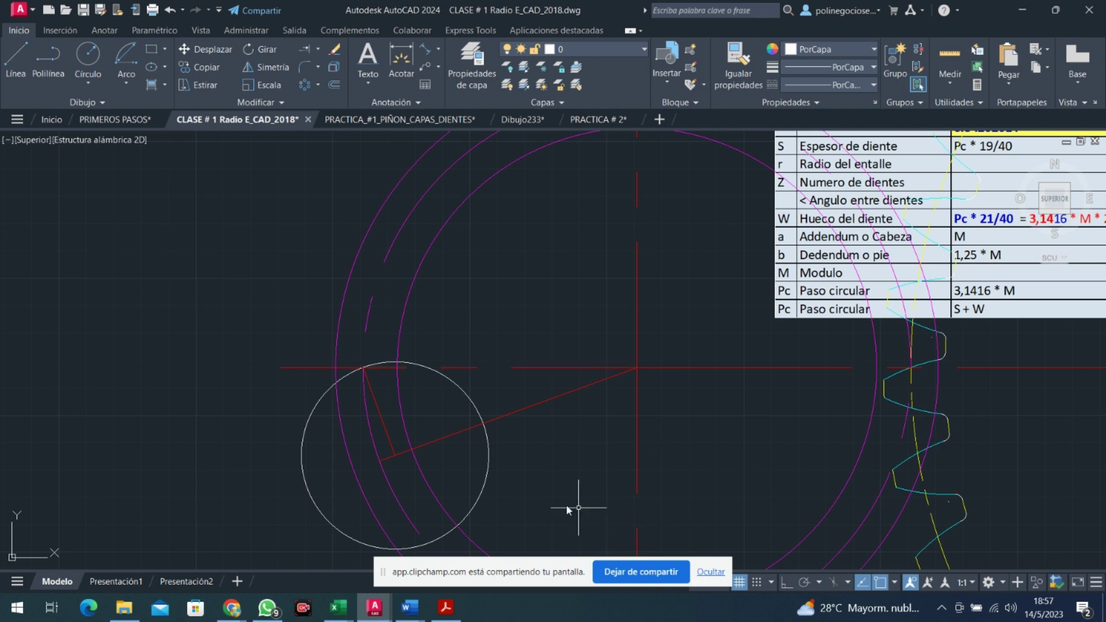
{"action": "left_click", "coordinate": [471, 399]}
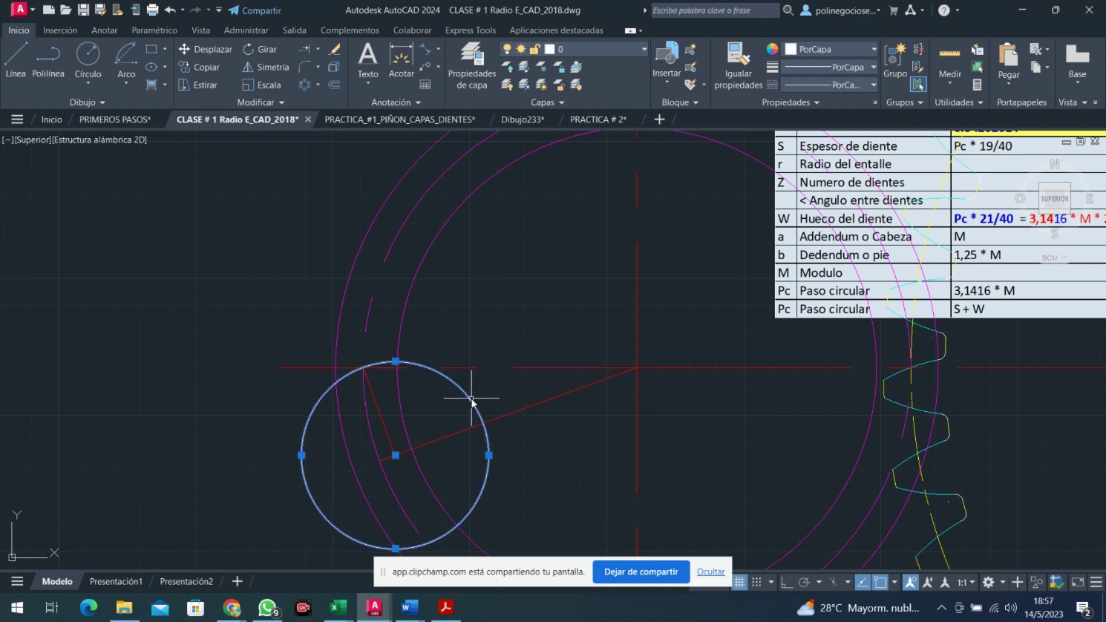
Set the new radius-34.2 circle's colour to Magenta
{"action": "left_click", "coordinate": [874, 51]}
{"action": "left_click", "coordinate": [869, 190]}
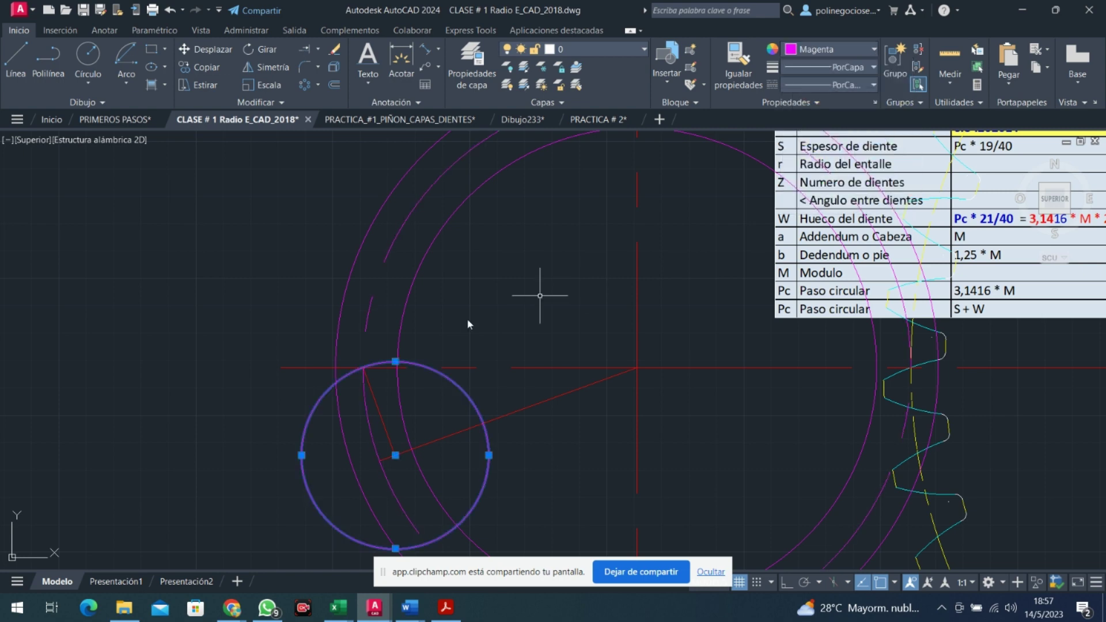
{"action": "key", "text": "Escape"}
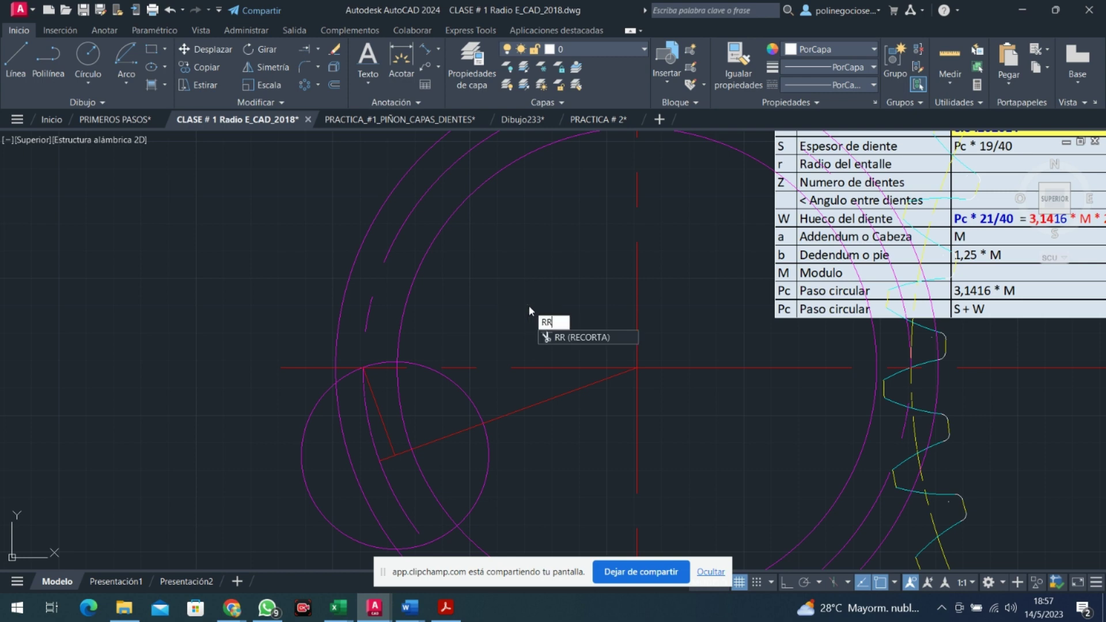
Trim the radius-34.2 circle to its right-hand magenta arc and erase the red construction lines to the centre
{"action": "key", "text": "Return"}
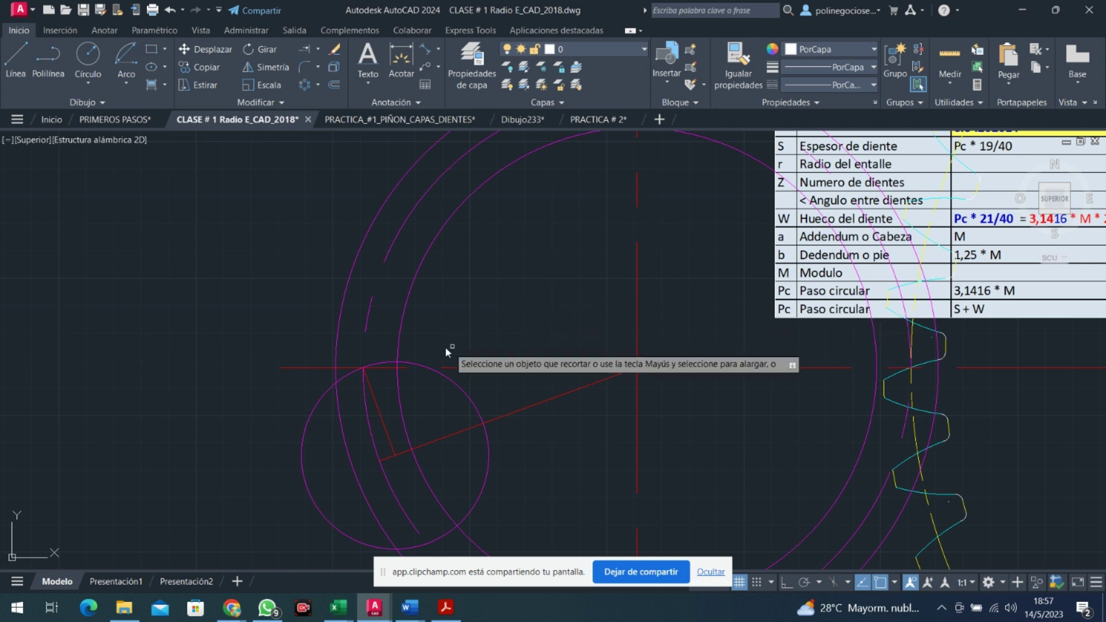
{"action": "left_click", "coordinate": [416, 366]}
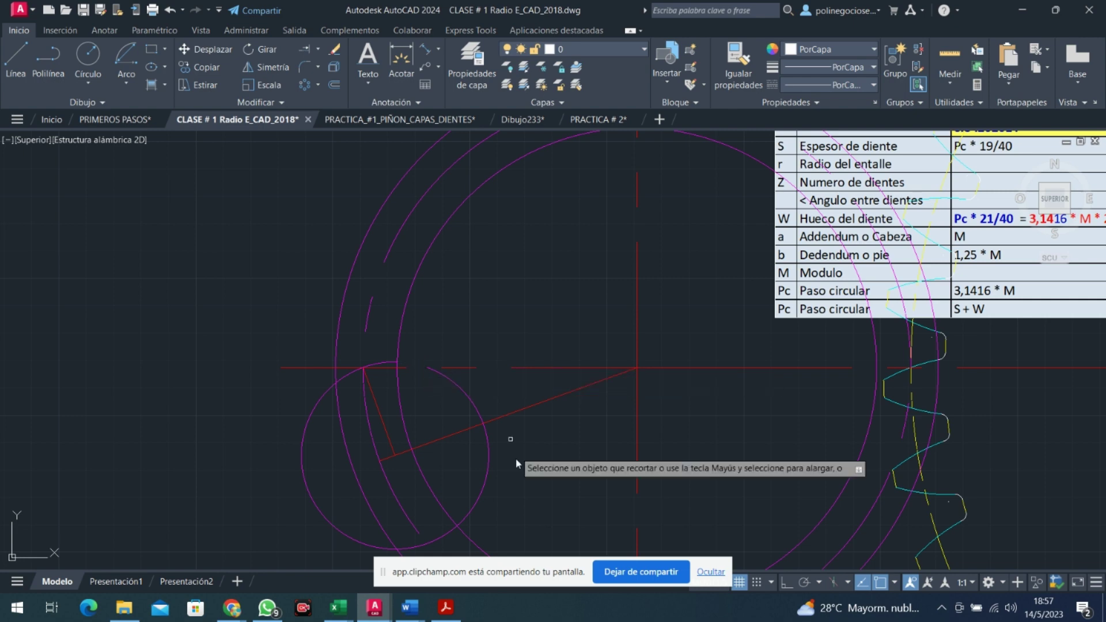
{"action": "left_click", "coordinate": [320, 398]}
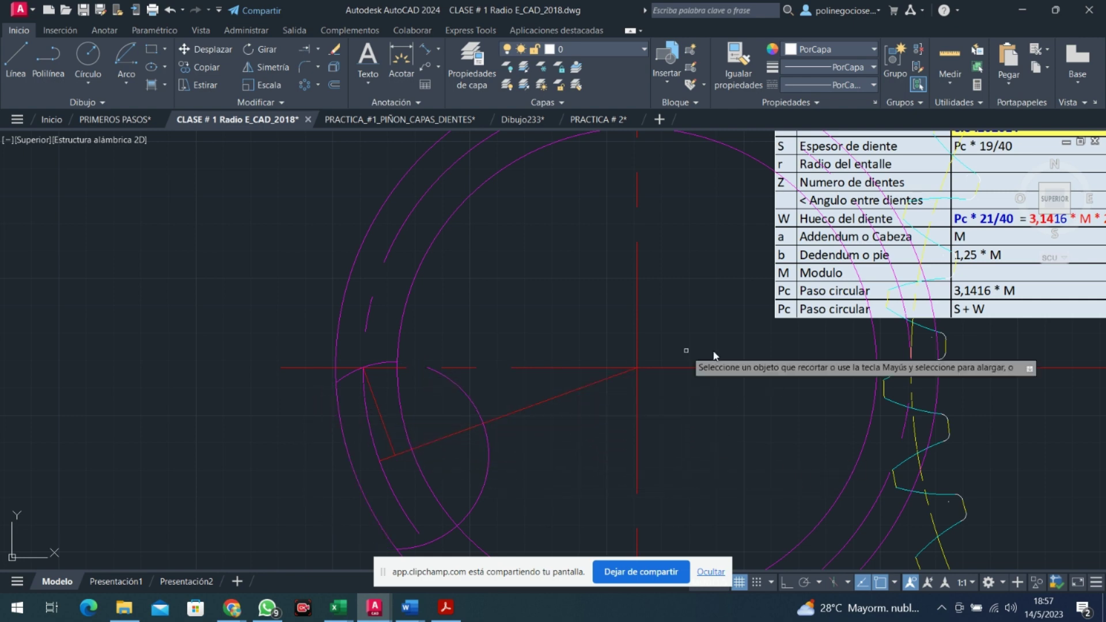
{"action": "left_click", "coordinate": [386, 427]}
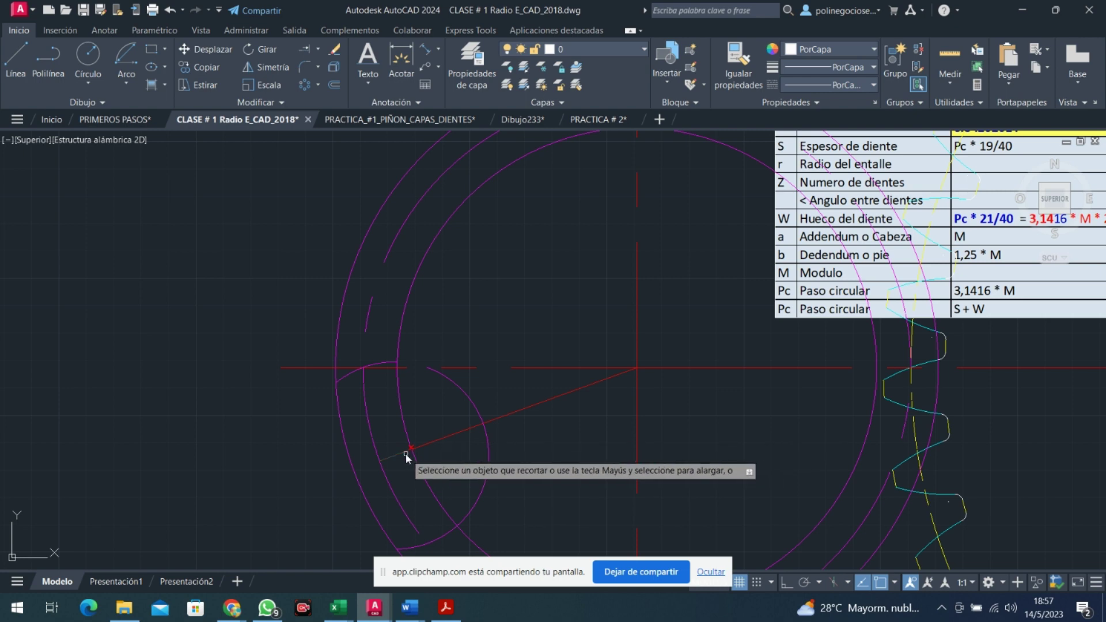
{"action": "left_click", "coordinate": [407, 456]}
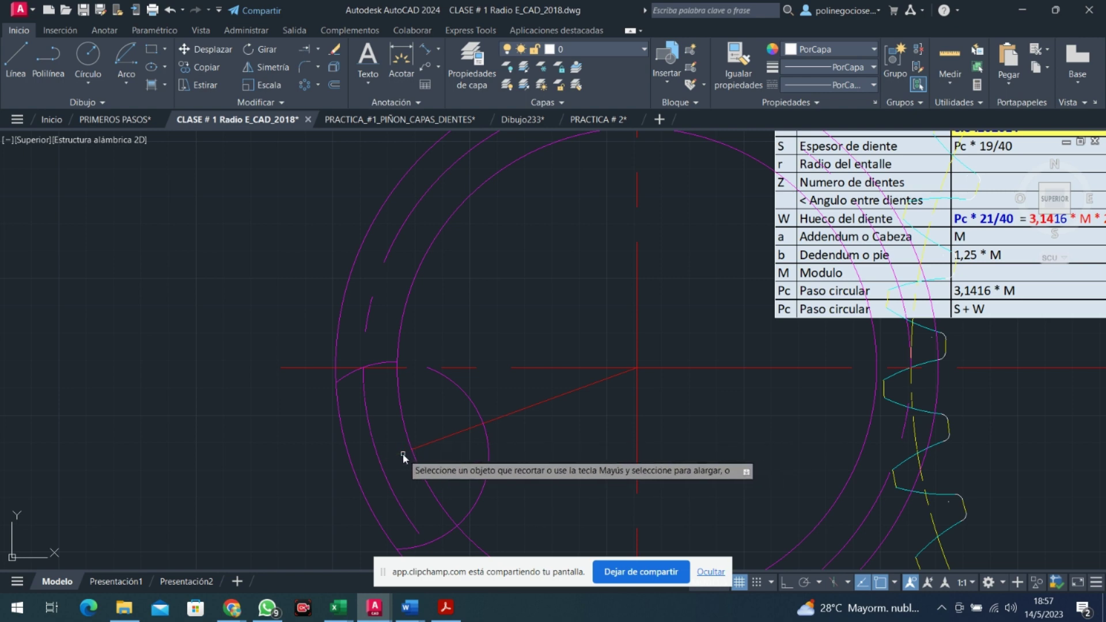
{"action": "left_click", "coordinate": [510, 415]}
{"action": "key", "text": "Escape"}
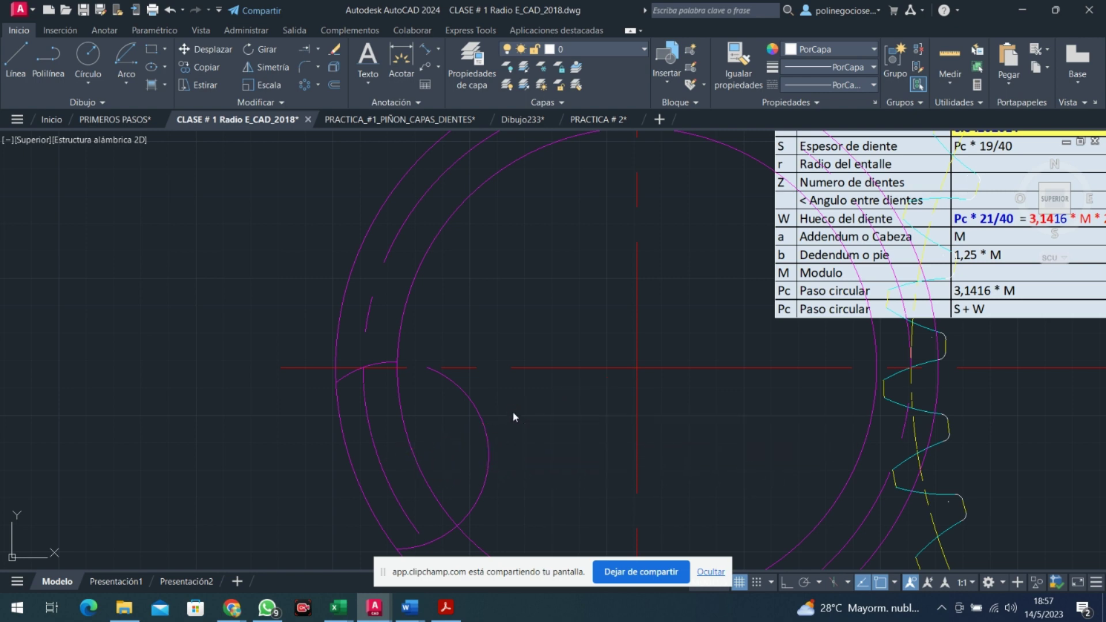
{"action": "left_click", "coordinate": [486, 424]}
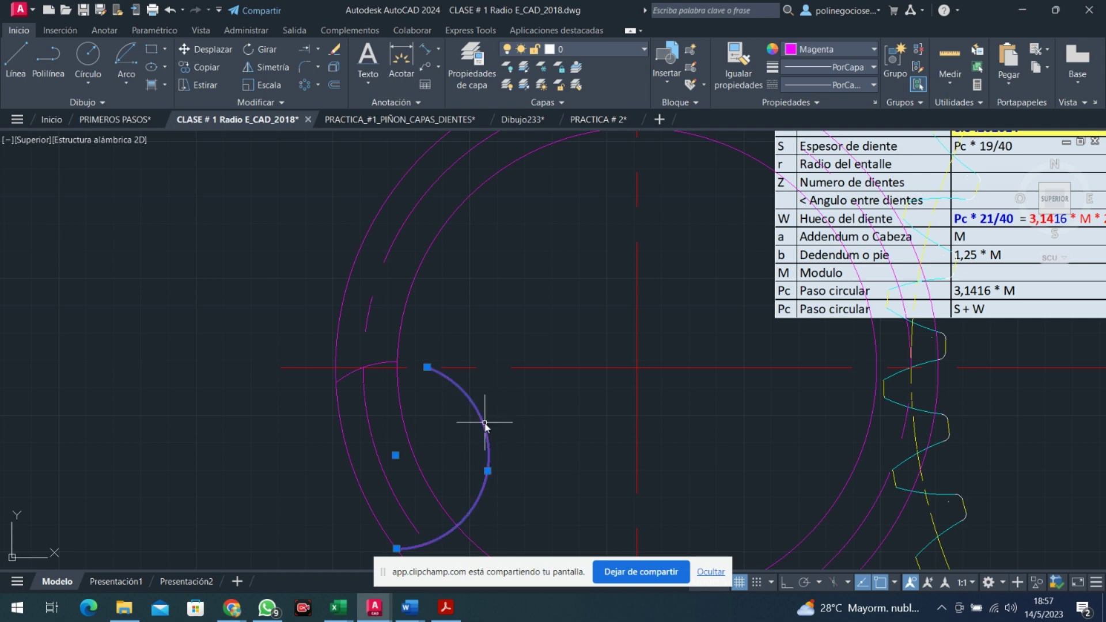
Delete the stray short arc left of the pinion, then pan over to recheck the gear data table
{"action": "key", "text": "Delete"}
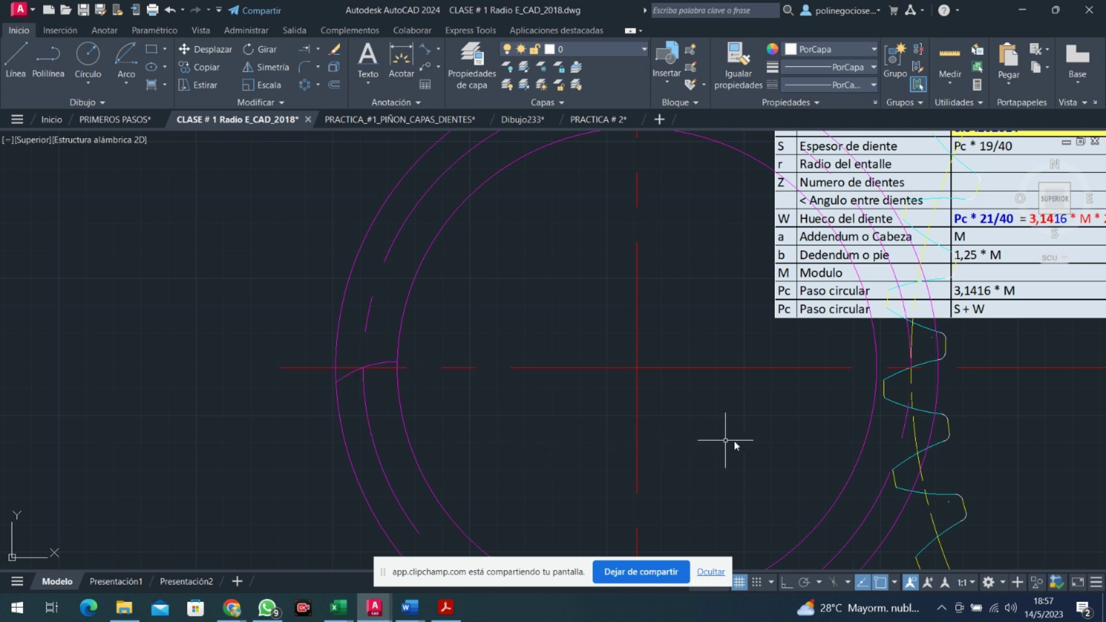
{"action": "middle_click_drag", "start_coordinate": [754, 441], "coordinate": [381, 504]}
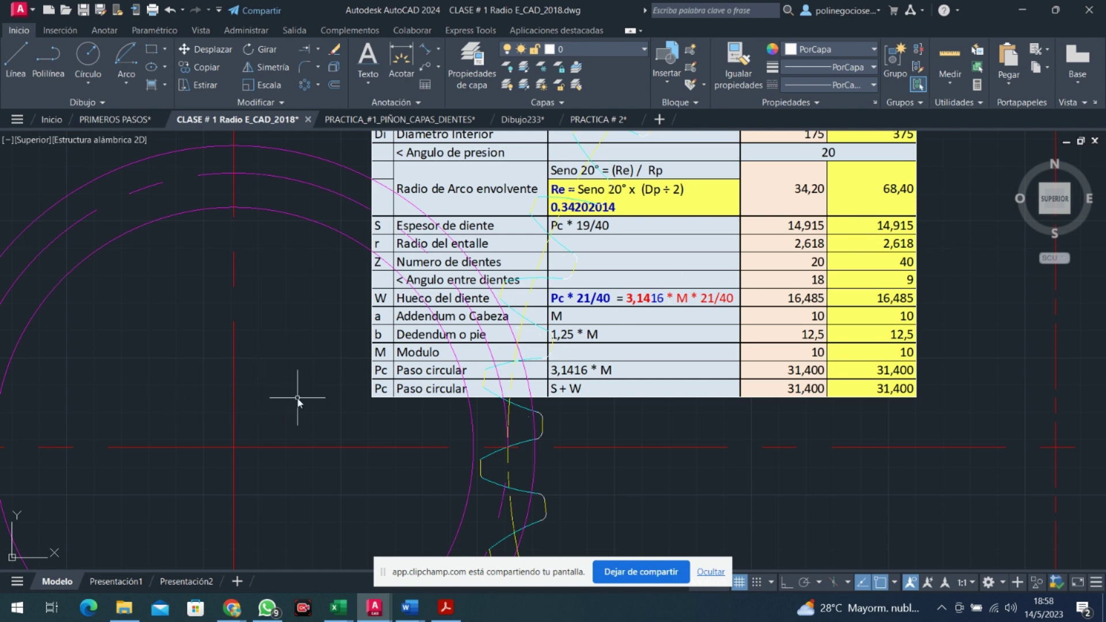
{"action": "middle_click_drag", "start_coordinate": [314, 396], "coordinate": [725, 289]}
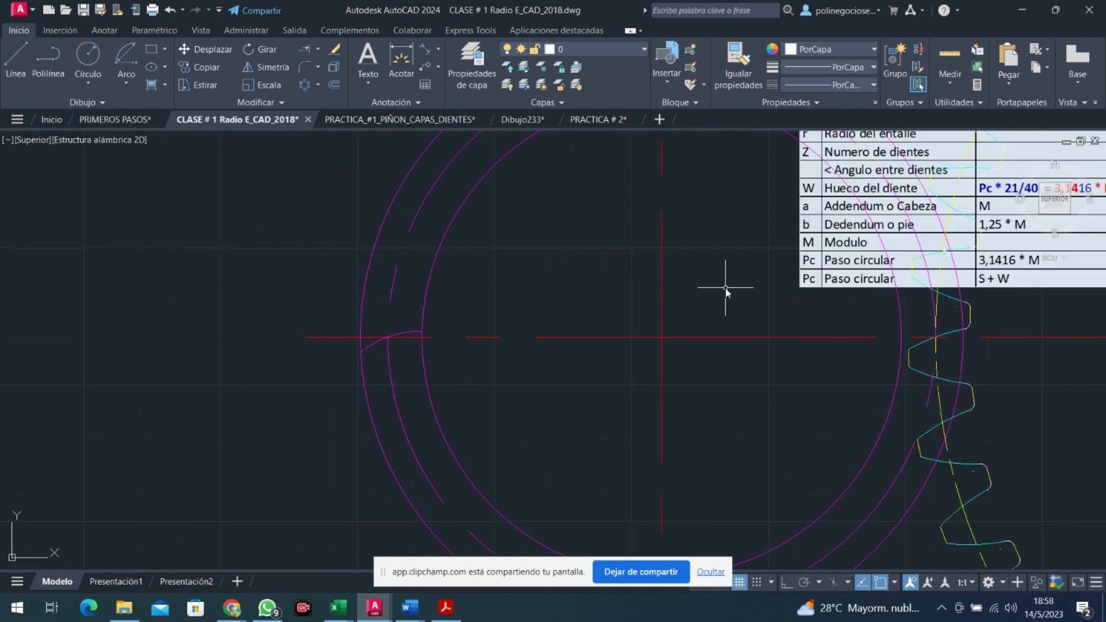
Draw a start-centre-length arc from the circle/centreline intersection about the pinion centre with a 14.915 chord
{"action": "left_click", "coordinate": [126, 80]}
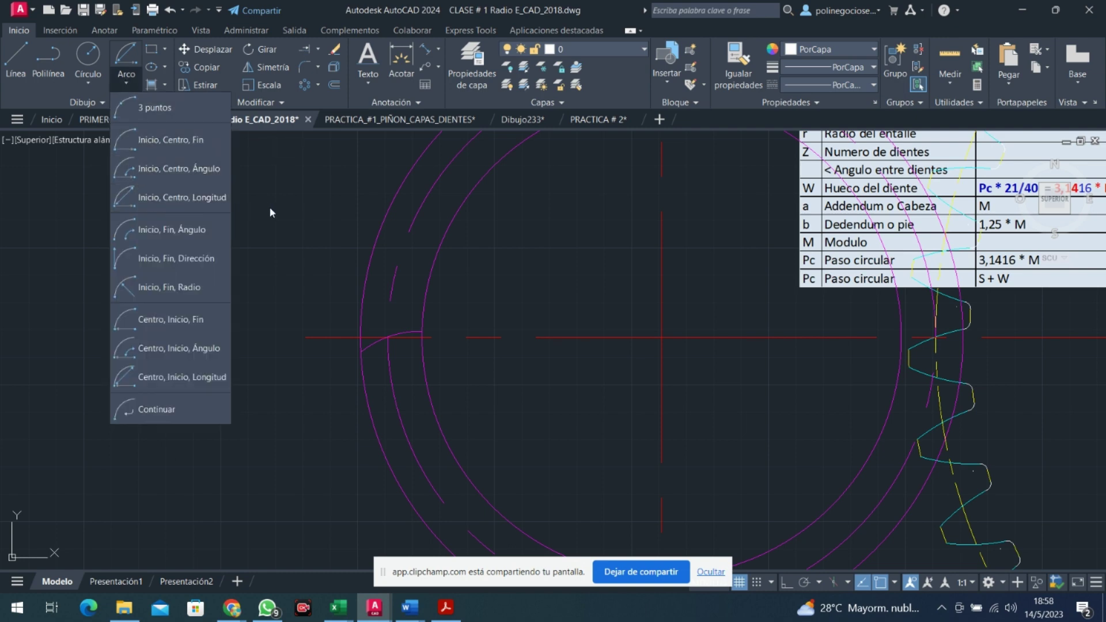
{"action": "left_click", "coordinate": [125, 85]}
{"action": "left_click", "coordinate": [124, 87]}
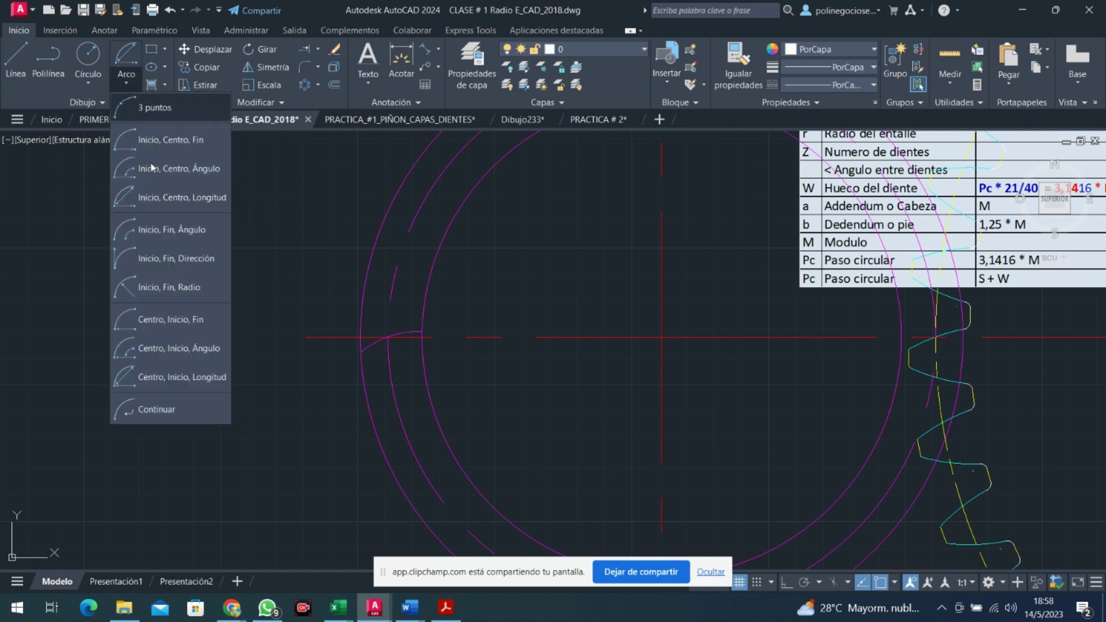
{"action": "left_click", "coordinate": [168, 200]}
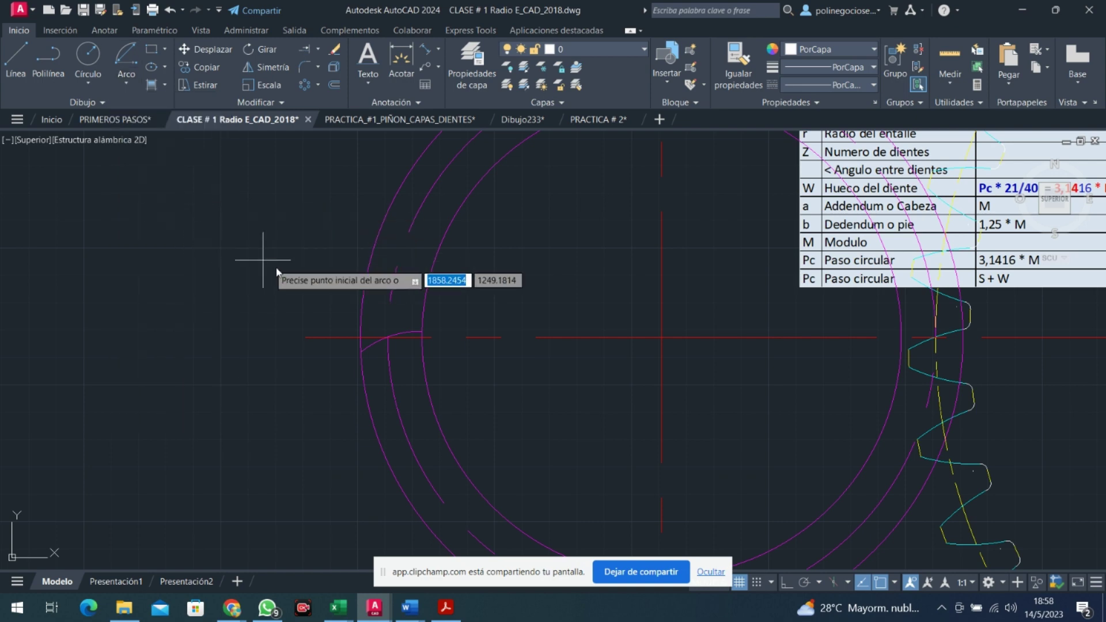
{"action": "left_click", "coordinate": [387, 338]}
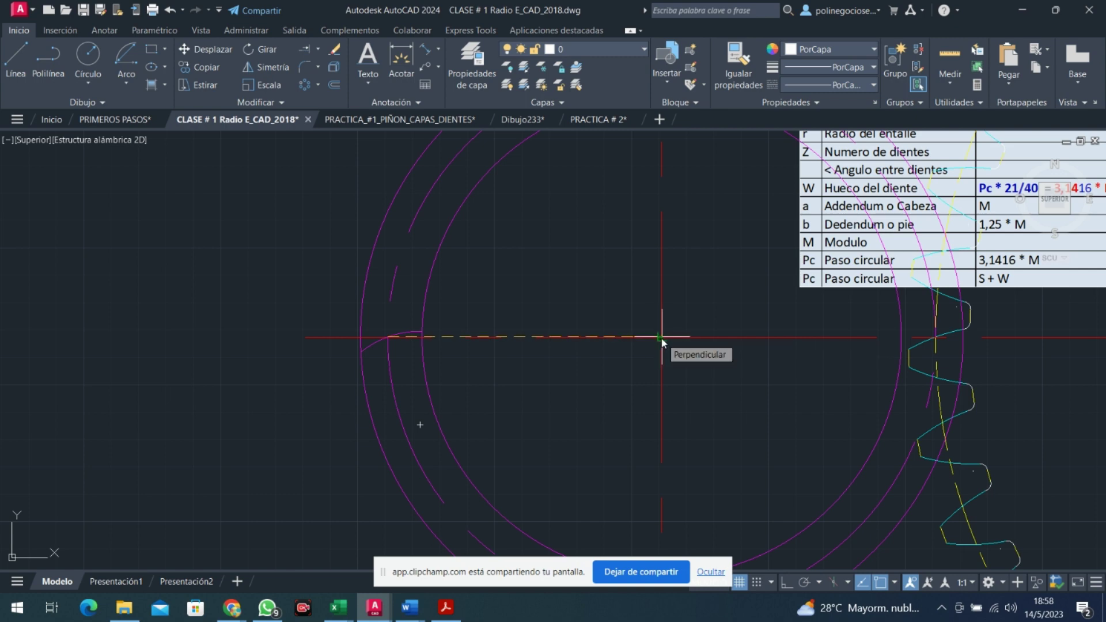
{"action": "left_click", "coordinate": [662, 337]}
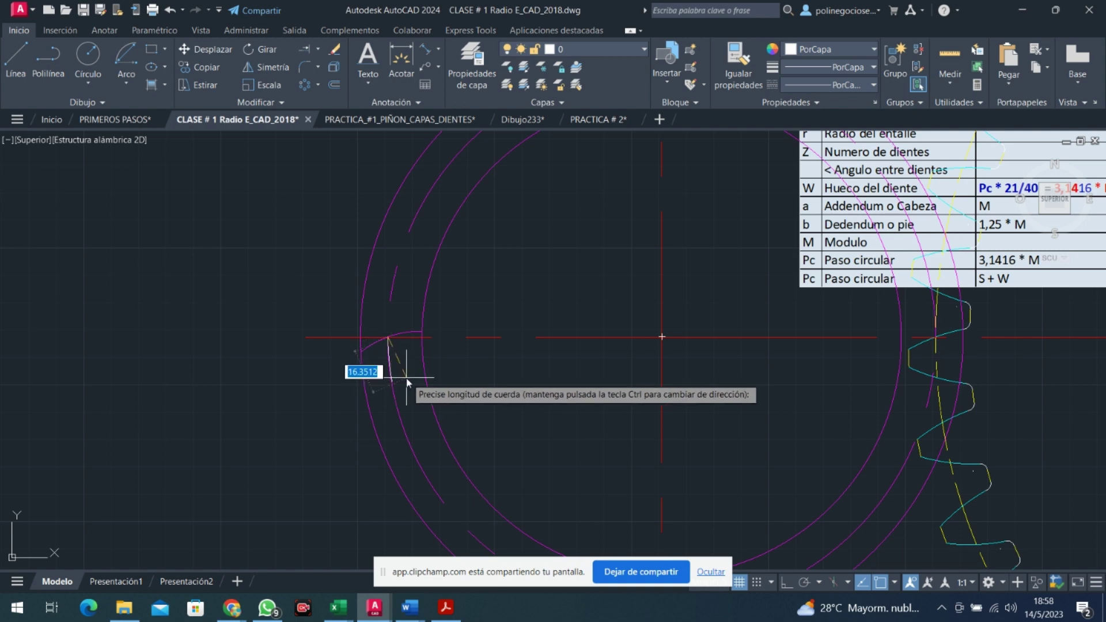
{"action": "type", "text": "14"}
{"action": "type", "text": ".91"}
{"action": "type", "text": "5"}
{"action": "key", "text": "Return"}
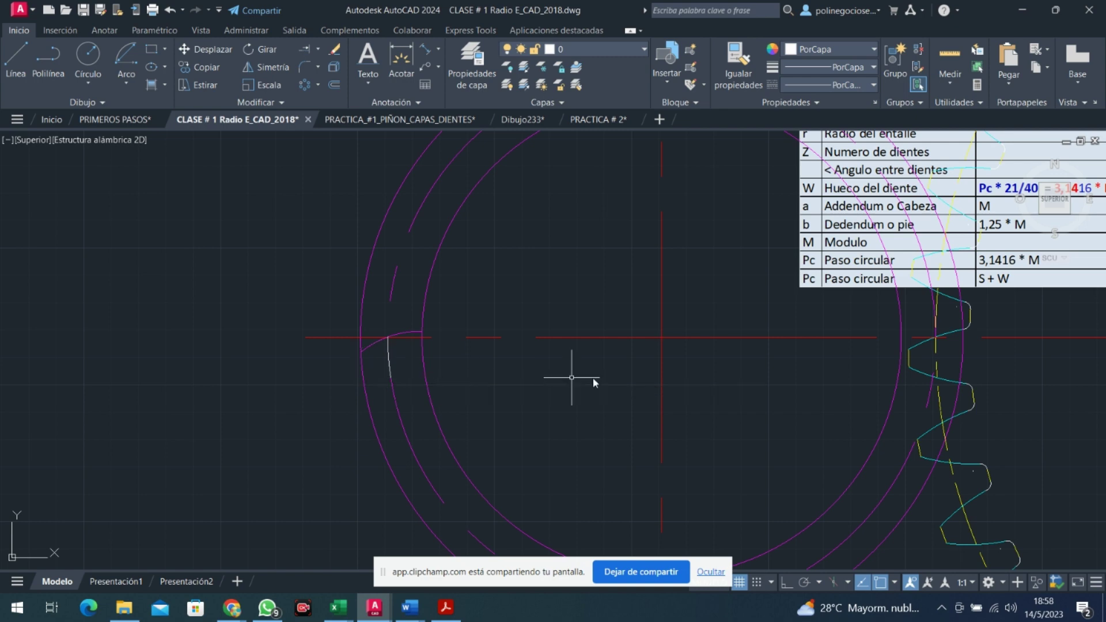
{"action": "left_click", "coordinate": [389, 356]}
Mirror the tooth-flank arc about the line from the pinion centre to the arc's midpoint, keeping the original
{"action": "key", "text": "Escape"}
{"action": "left_click", "coordinate": [271, 67]}
{"action": "left_click", "coordinate": [371, 347]}
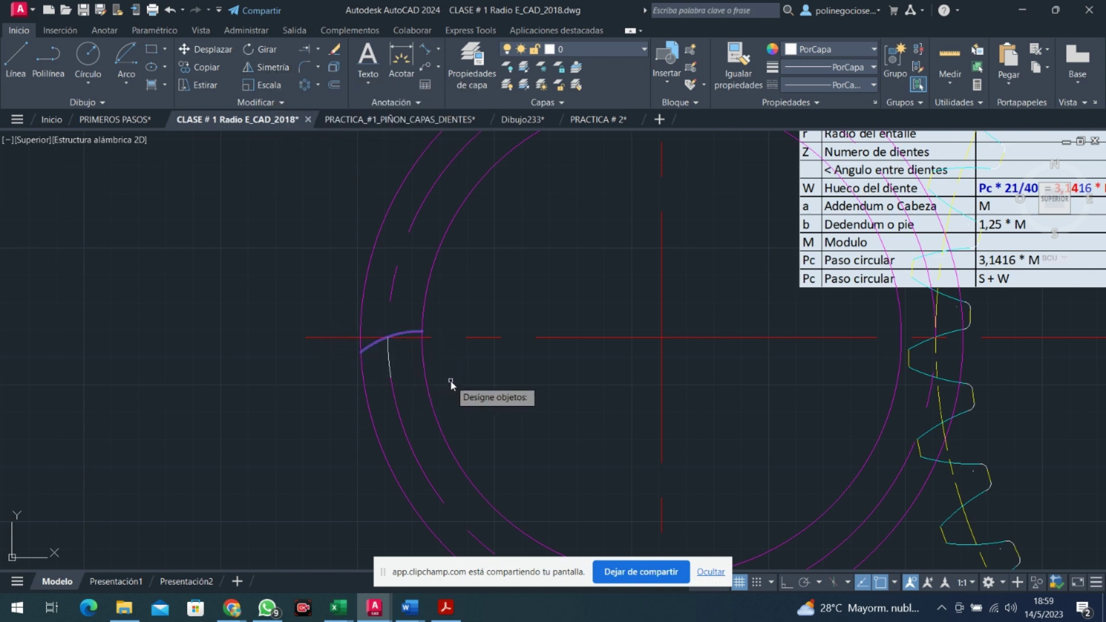
{"action": "key", "text": "Return"}
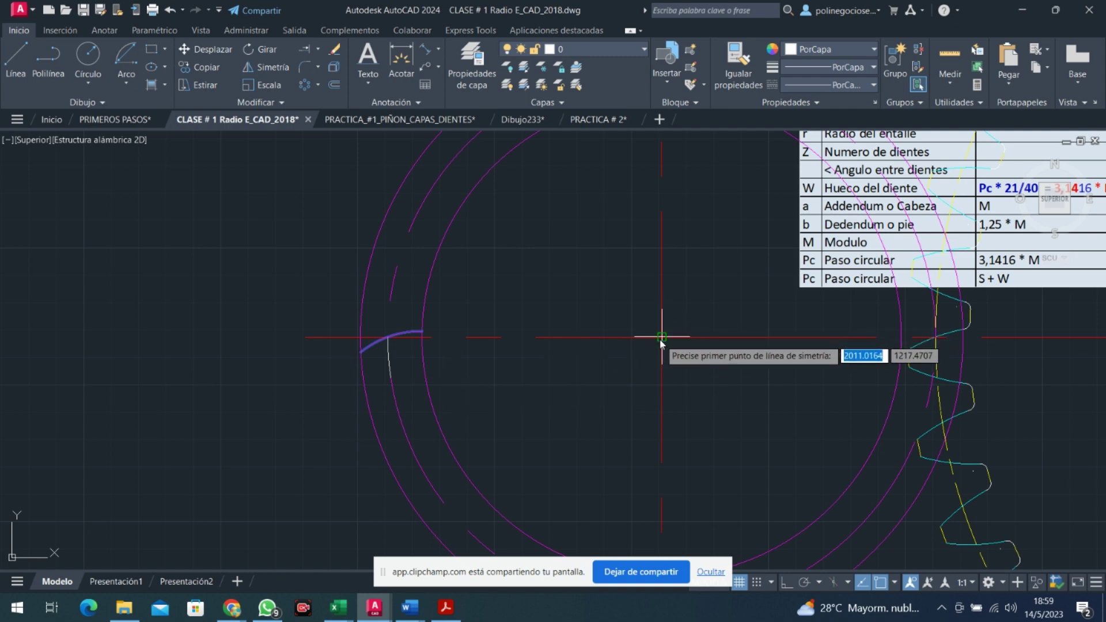
{"action": "left_click", "coordinate": [662, 338]}
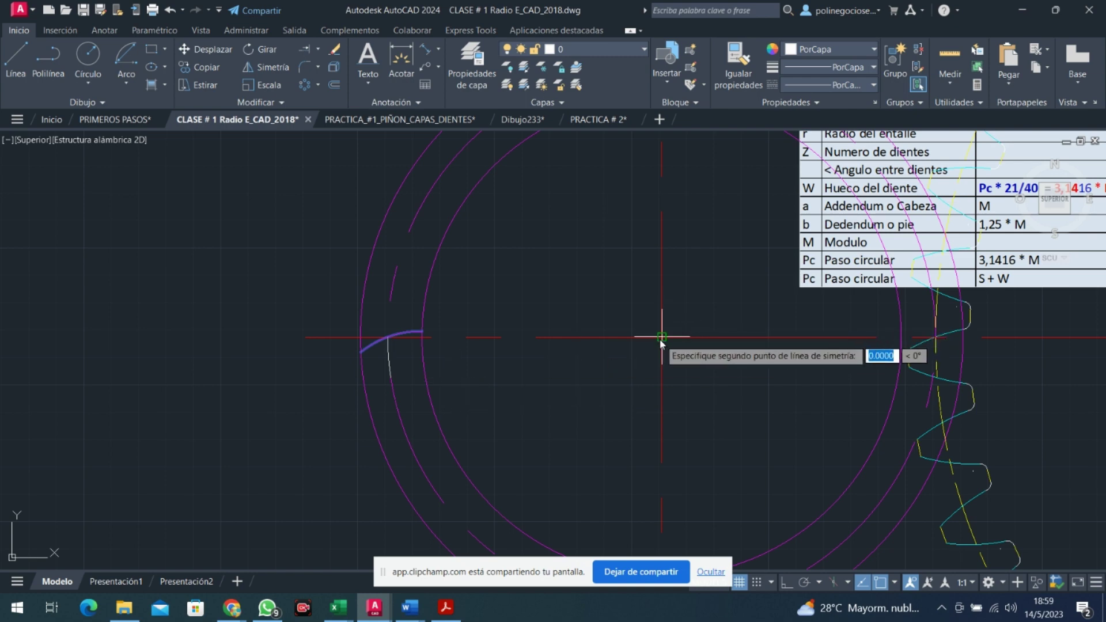
{"action": "left_click", "coordinate": [389, 357]}
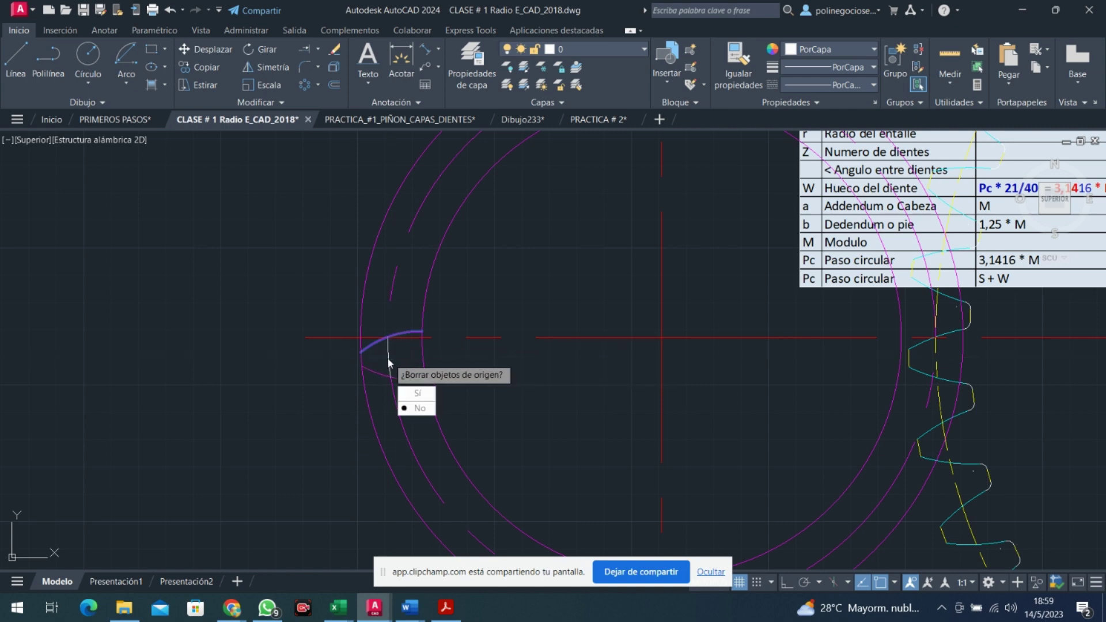
{"action": "left_click", "coordinate": [419, 410]}
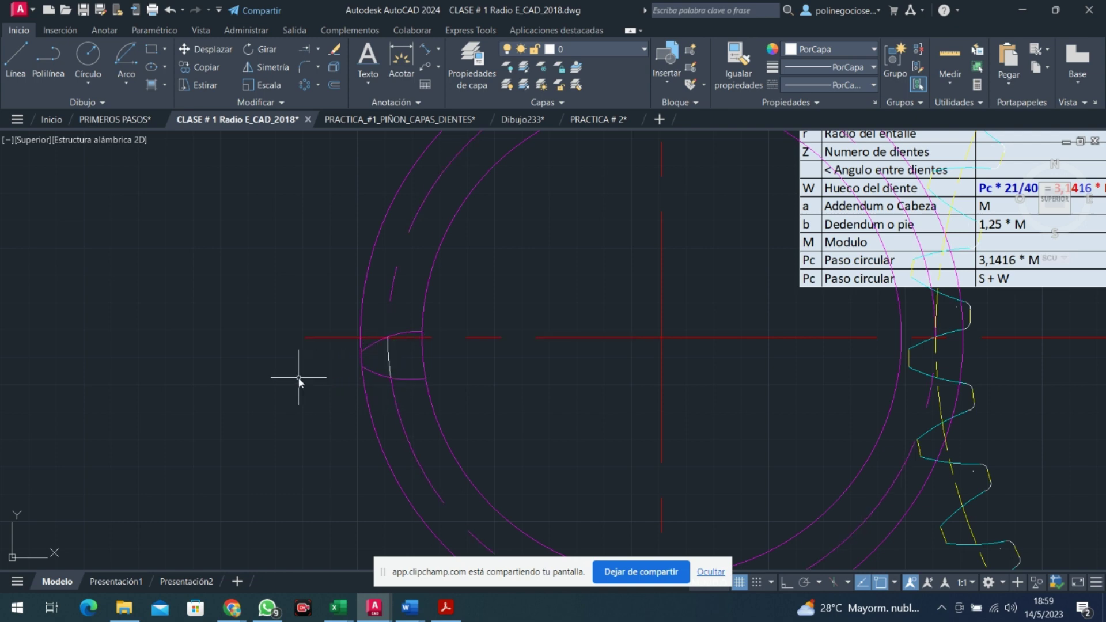
Trim out the inner-circle segment between the two tooth flanks, then pan to the data table
{"action": "type", "text": "rr"}
{"action": "key", "text": "Return"}
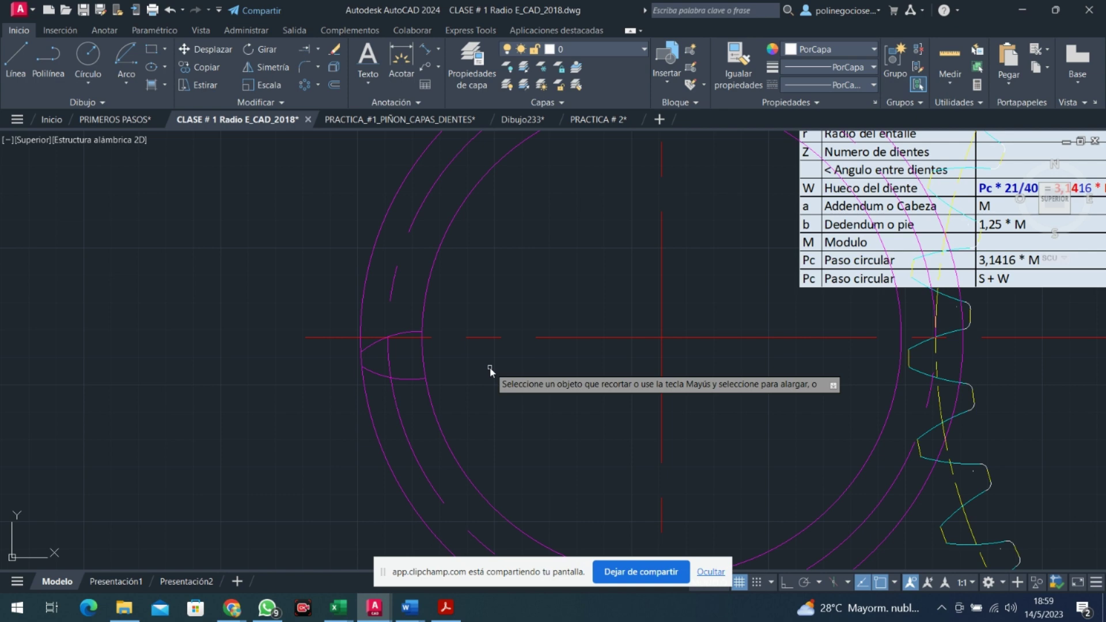
{"action": "left_click", "coordinate": [423, 349]}
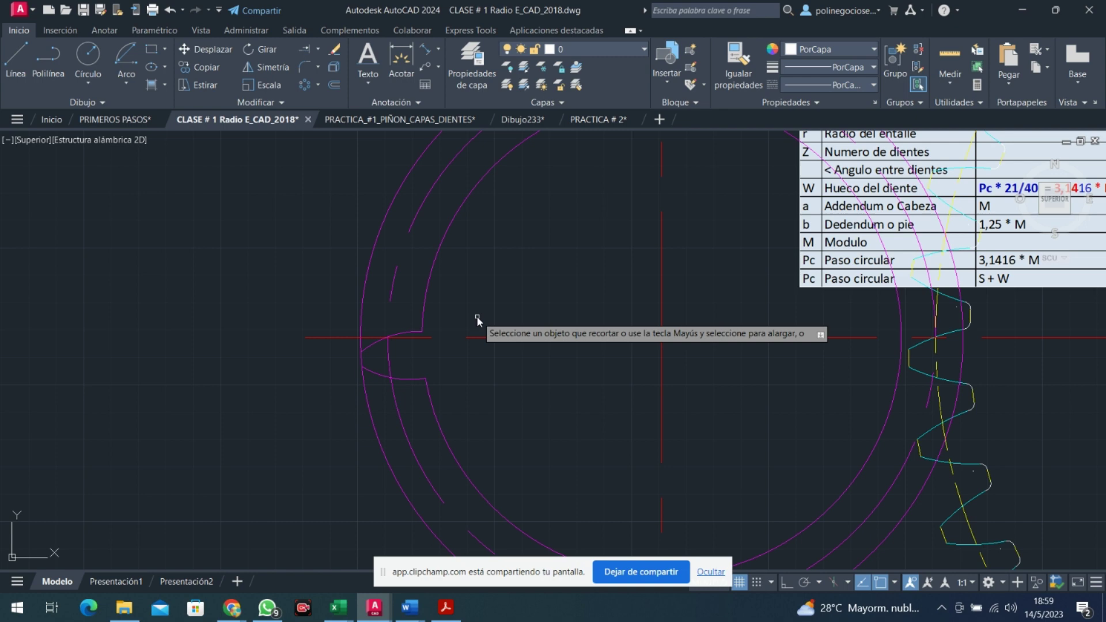
{"action": "key", "text": "Escape"}
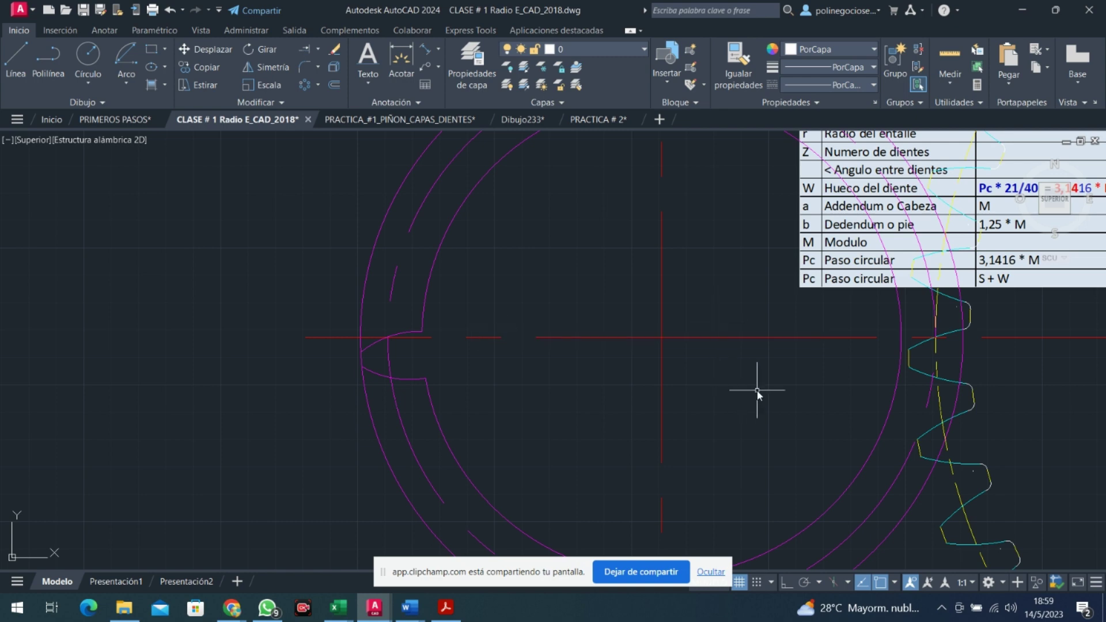
{"action": "middle_click_drag", "start_coordinate": [756, 390], "coordinate": [419, 499]}
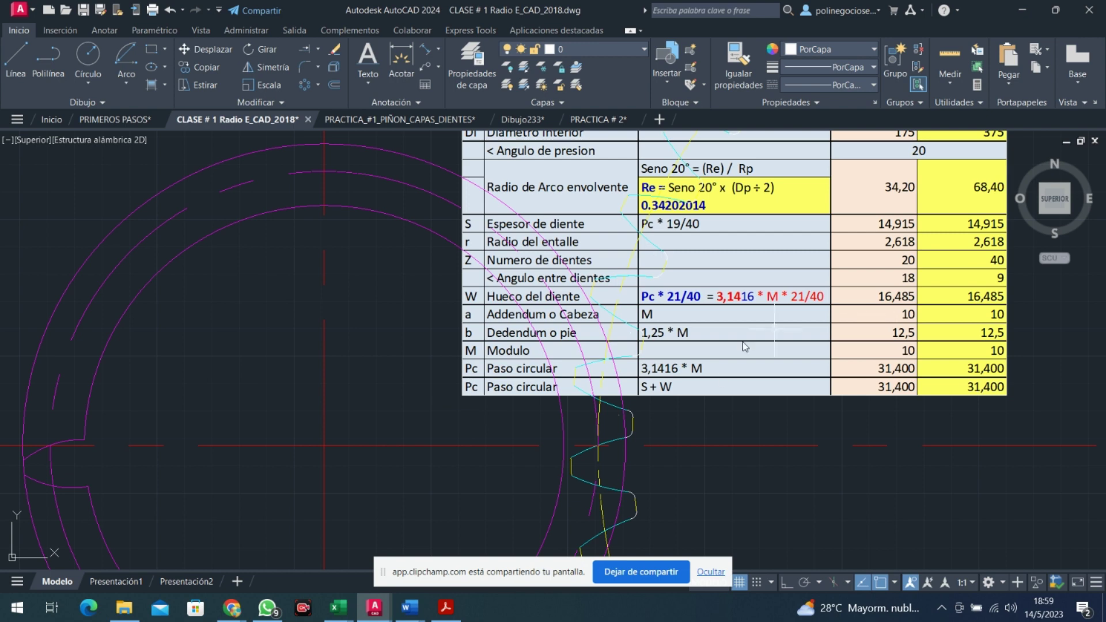
Add a 2.615-radius tangent-tangent-radius circle touching the two edges at the tooth base
{"action": "mouse_move", "coordinate": [258, 379]}
{"action": "middle_mouse_down"}
{"action": "mouse_move", "coordinate": [699, 330]}
{"action": "mouse_move", "coordinate": [620, 296]}
{"action": "middle_mouse_up"}
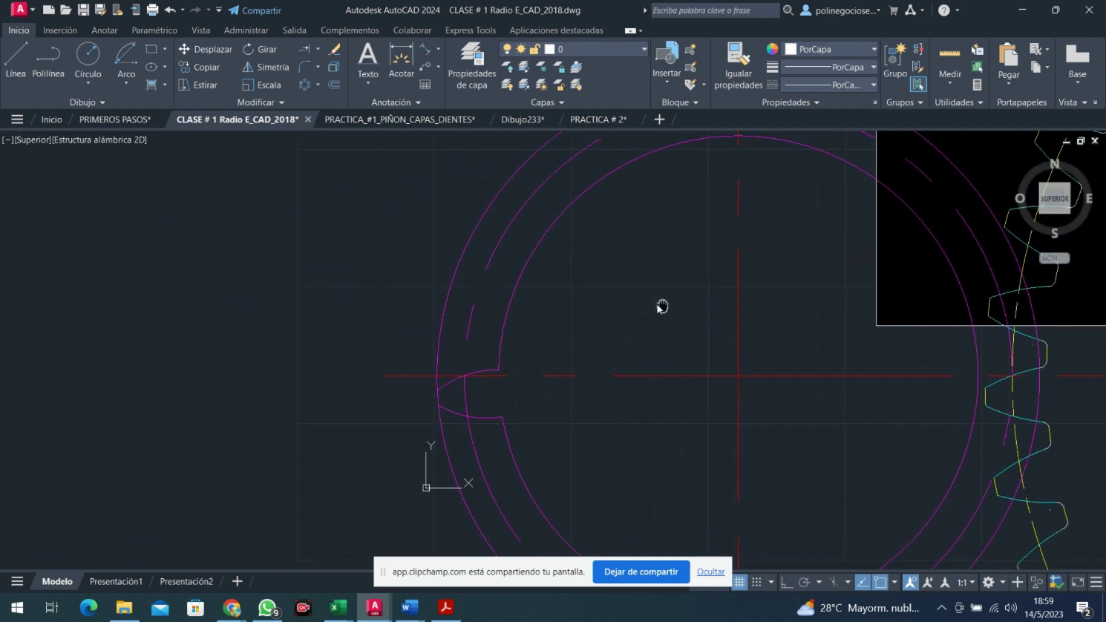
{"action": "left_click", "coordinate": [89, 86]}
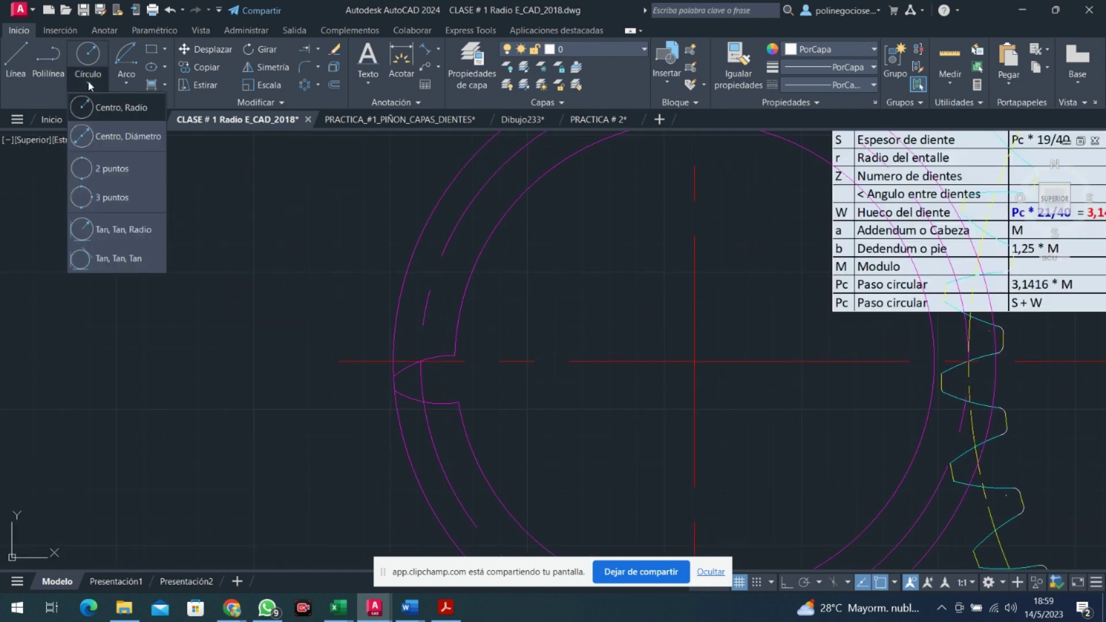
{"action": "left_click", "coordinate": [124, 230]}
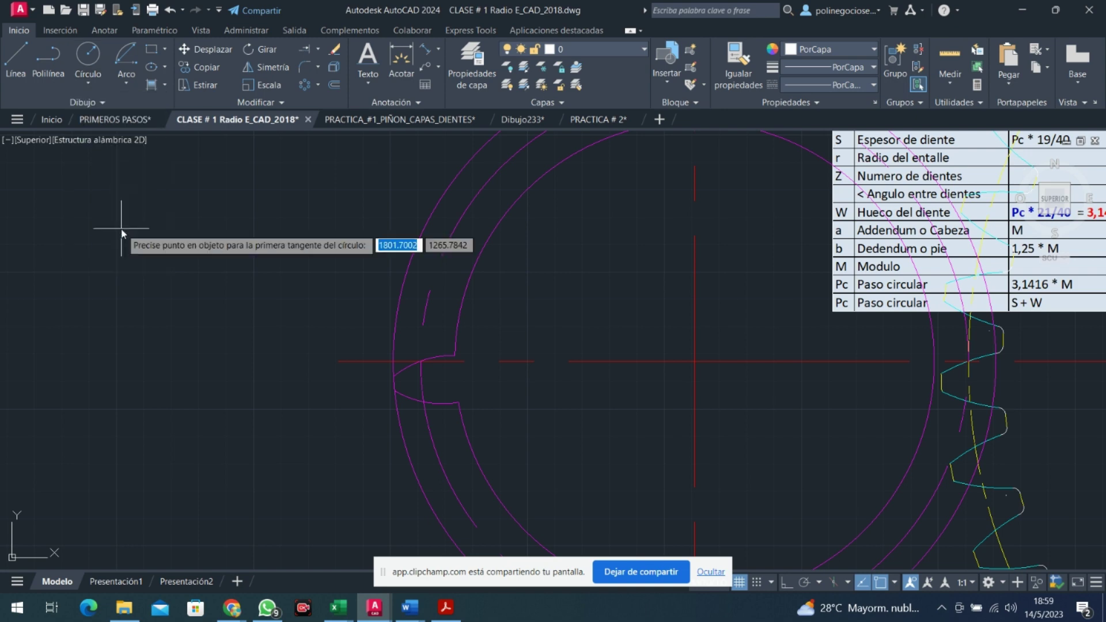
{"action": "left_click", "coordinate": [448, 359]}
{"action": "left_click", "coordinate": [455, 350]}
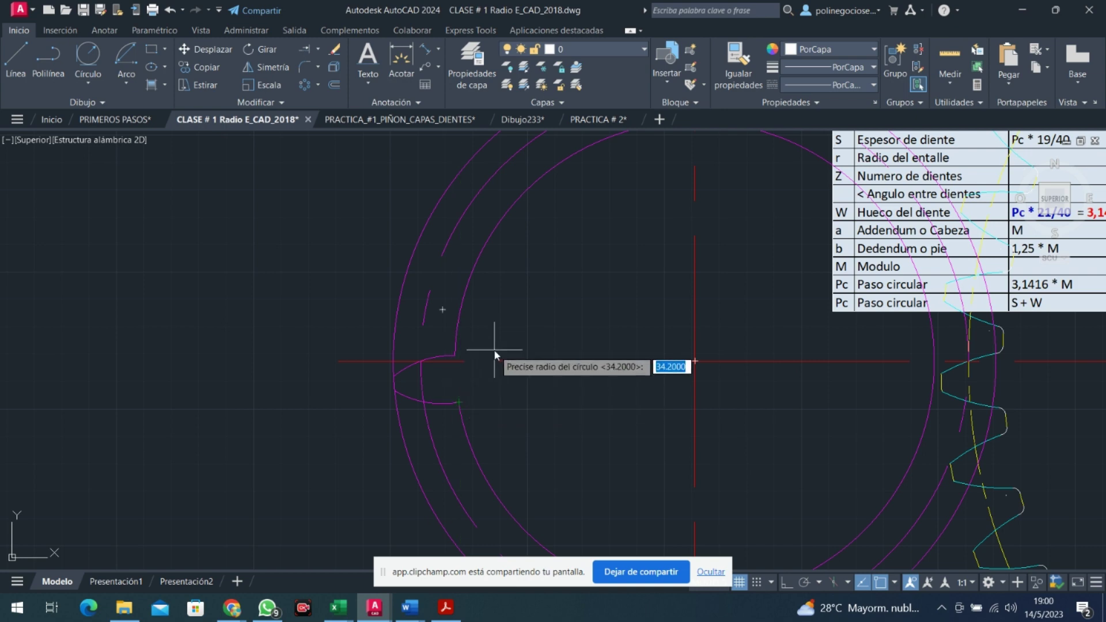
{"action": "type", "text": "2"}
{"action": "type", "text": "."}
{"action": "type", "text": "615"}
{"action": "key", "text": "Return"}
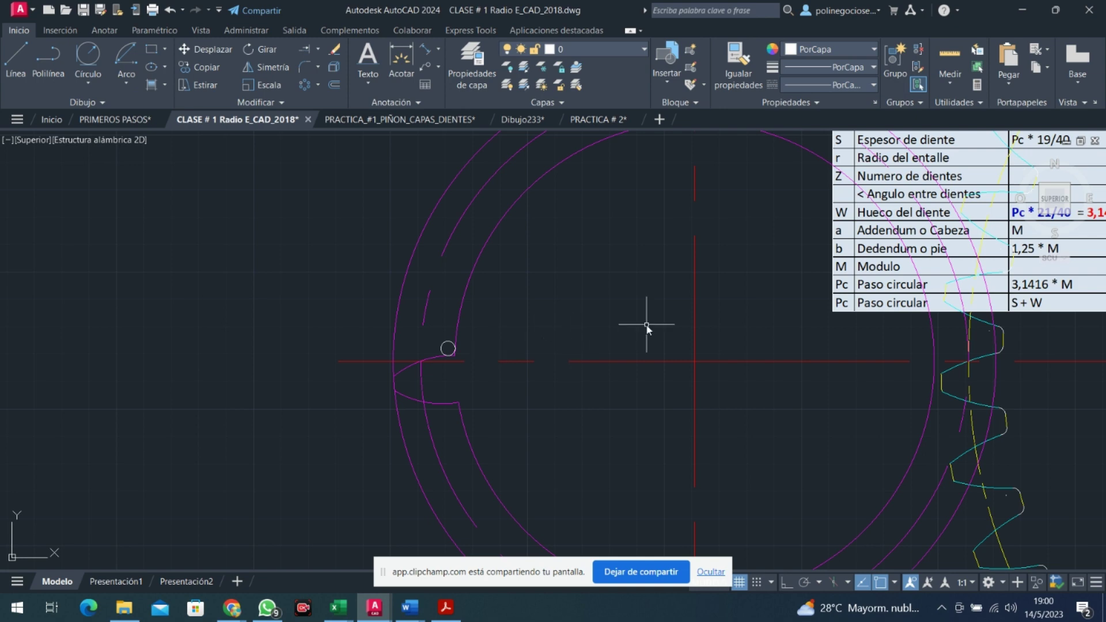
{"action": "middle_click_drag", "start_coordinate": [630, 337], "coordinate": [184, 390]}
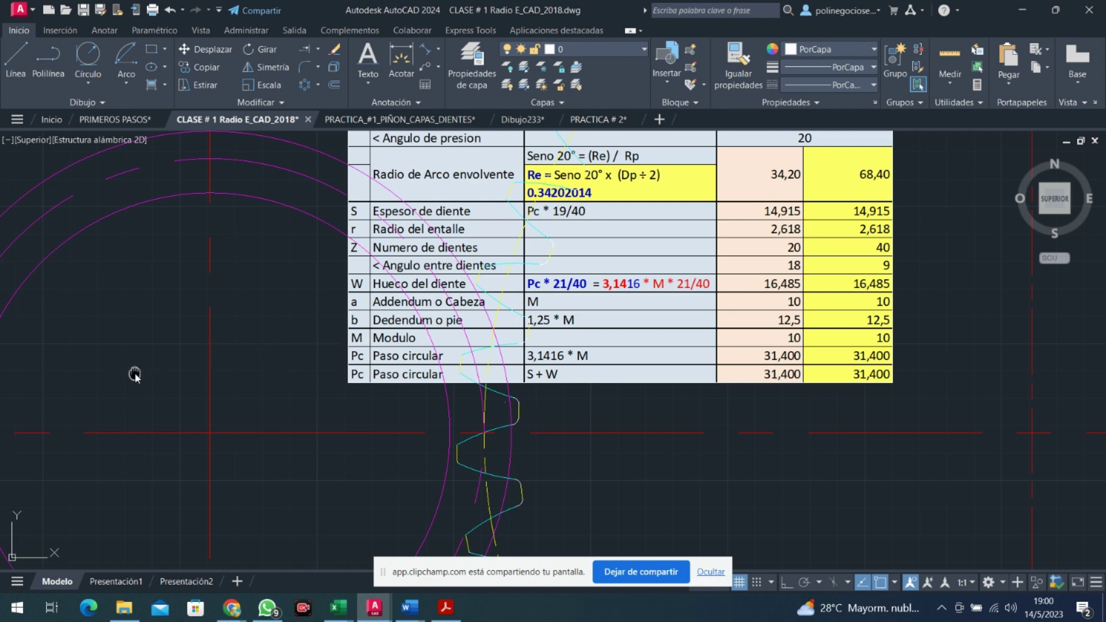
{"action": "middle_click_drag", "start_coordinate": [135, 372], "coordinate": [658, 330]}
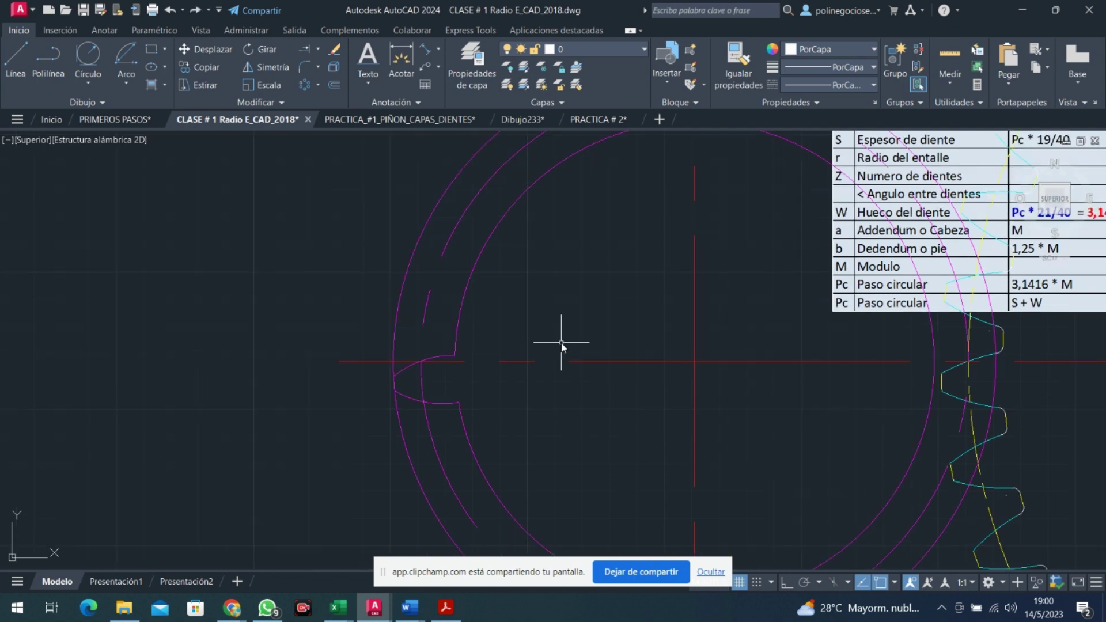
Add a 2.618-radius tangent-tangent-radius circle at the tooth's upper root corner
{"action": "left_click", "coordinate": [87, 80]}
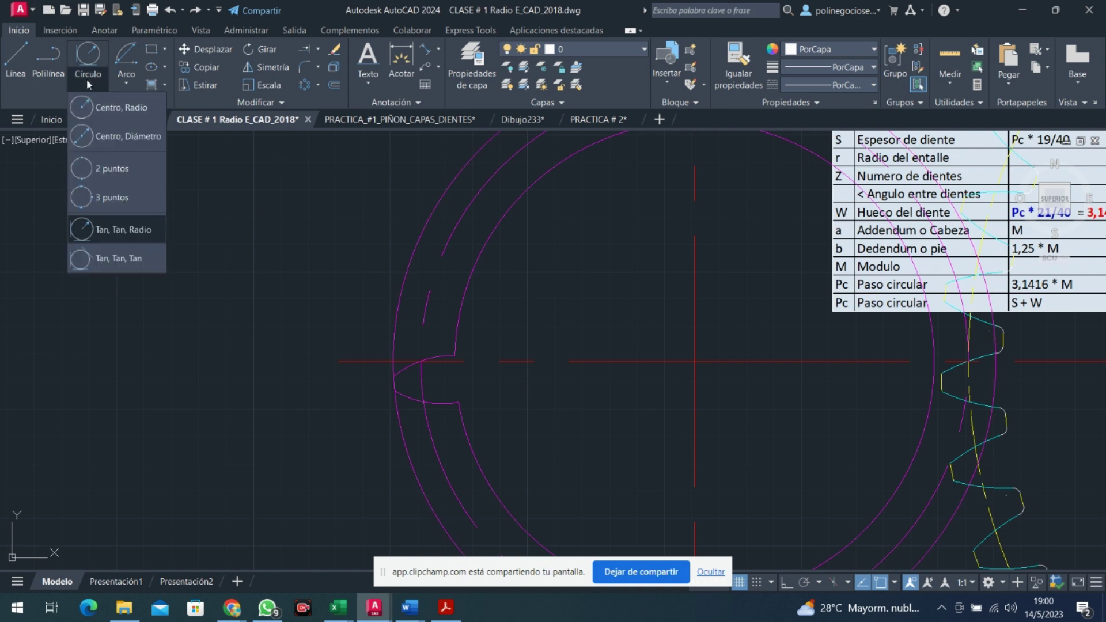
{"action": "left_click", "coordinate": [126, 230]}
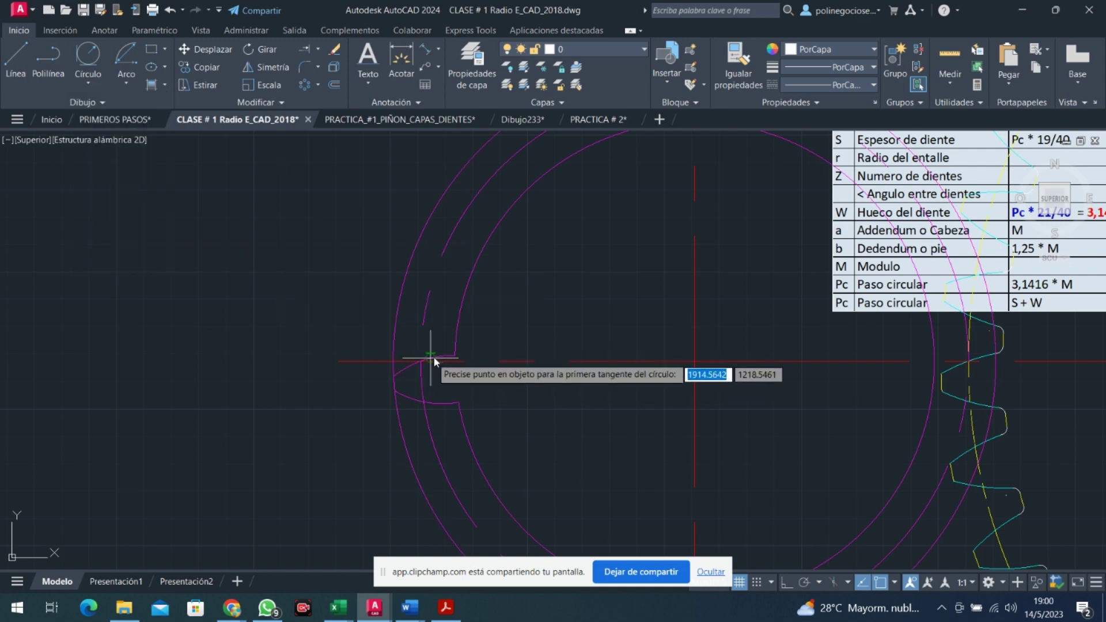
{"action": "left_click", "coordinate": [435, 360]}
{"action": "left_click", "coordinate": [453, 350]}
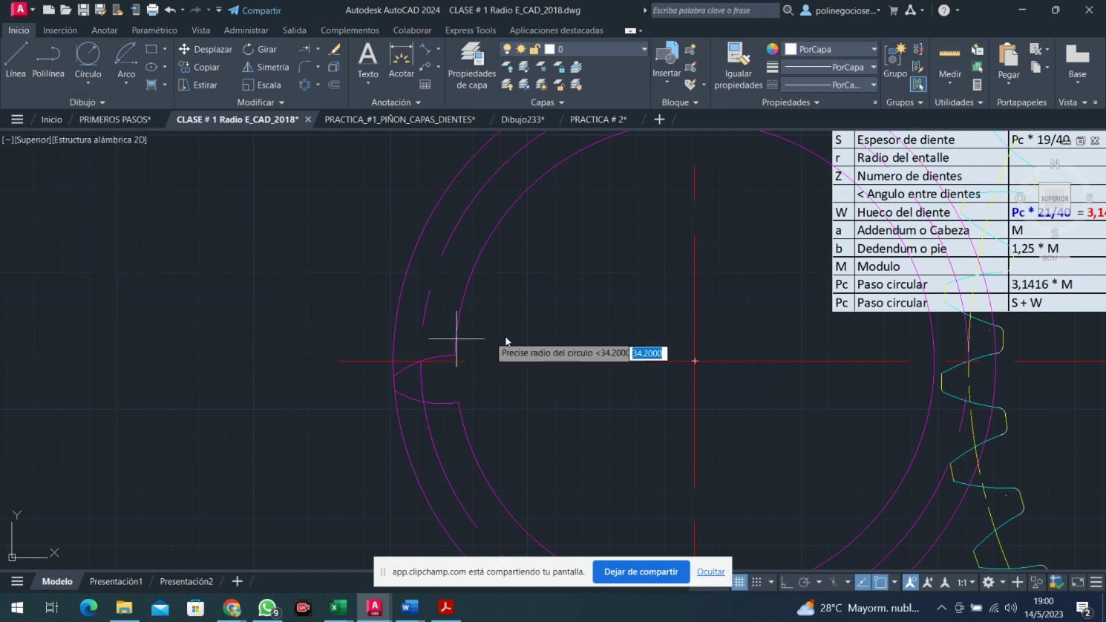
{"action": "type", "text": "2"}
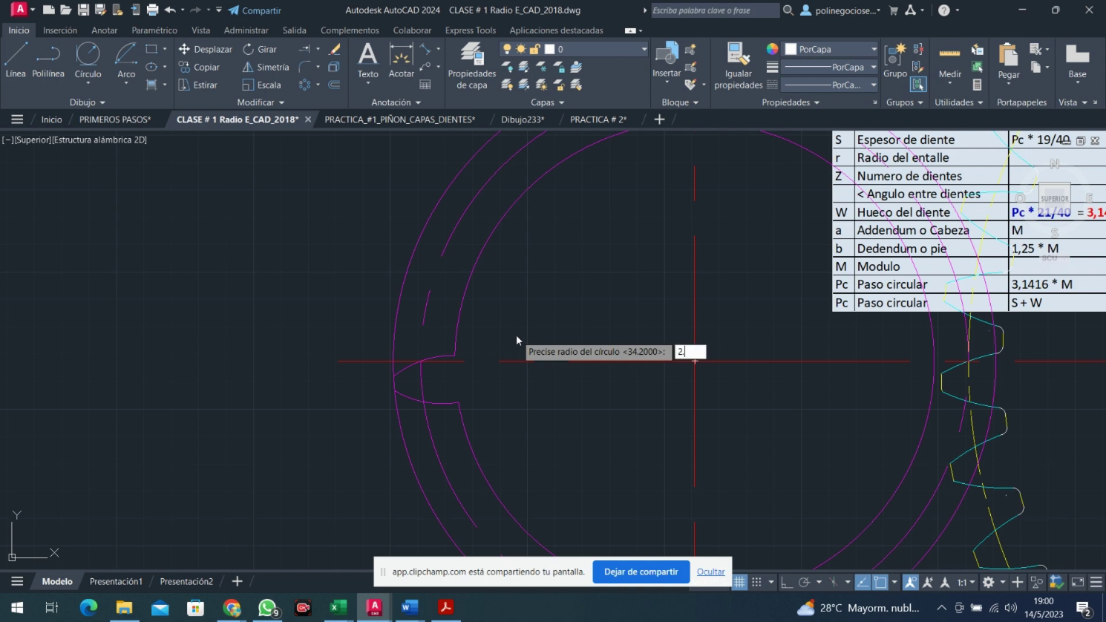
{"action": "type", "text": ".618"}
{"action": "key", "text": "Return"}
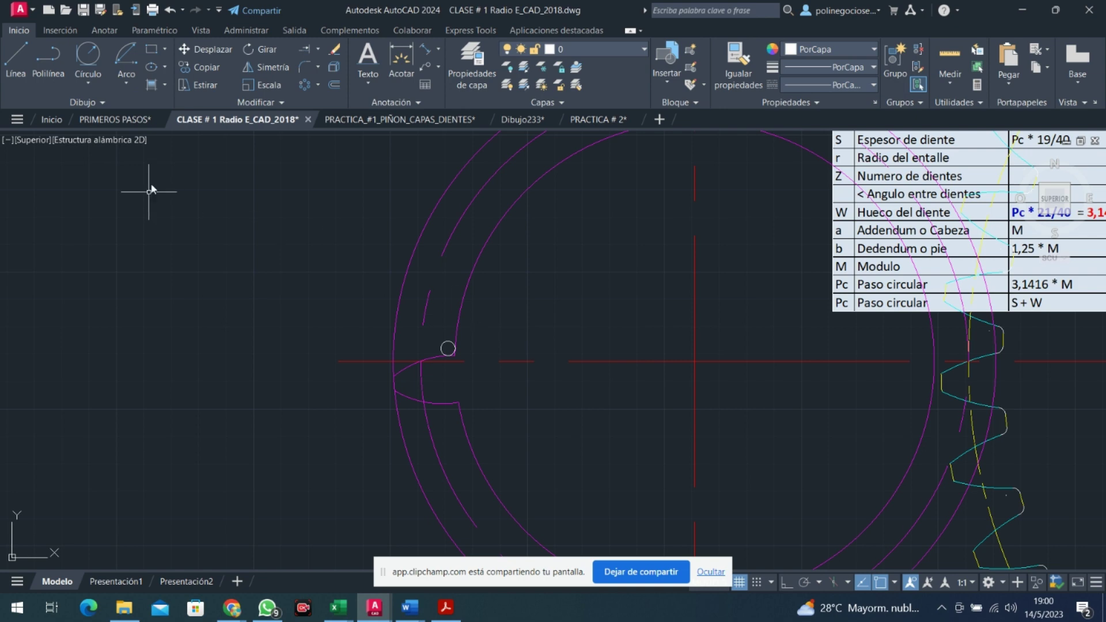
Add a second 2.618-radius circle tangent to the tooth flank and root circle at the lower corner
{"action": "left_click", "coordinate": [90, 56]}
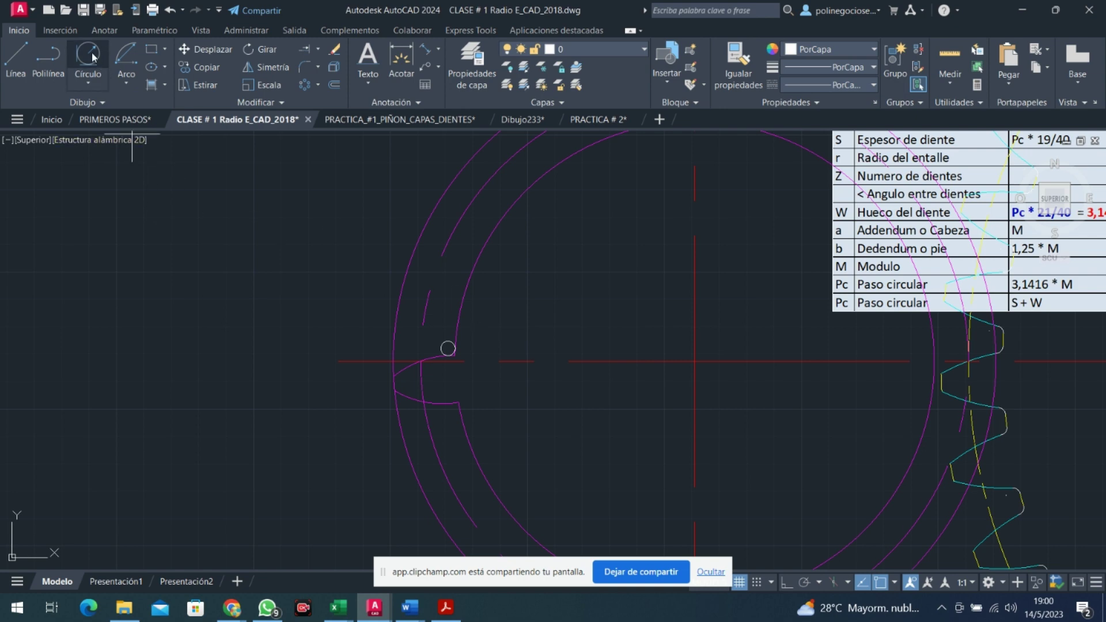
{"action": "left_click", "coordinate": [439, 402]}
{"action": "left_click", "coordinate": [464, 442]}
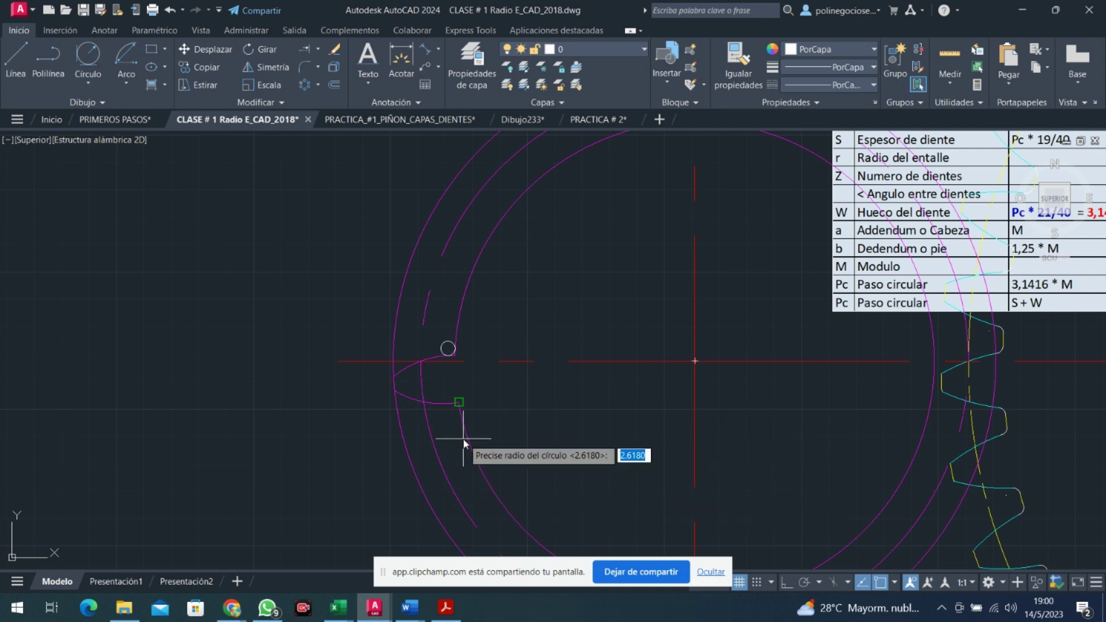
{"action": "type", "text": "2"}
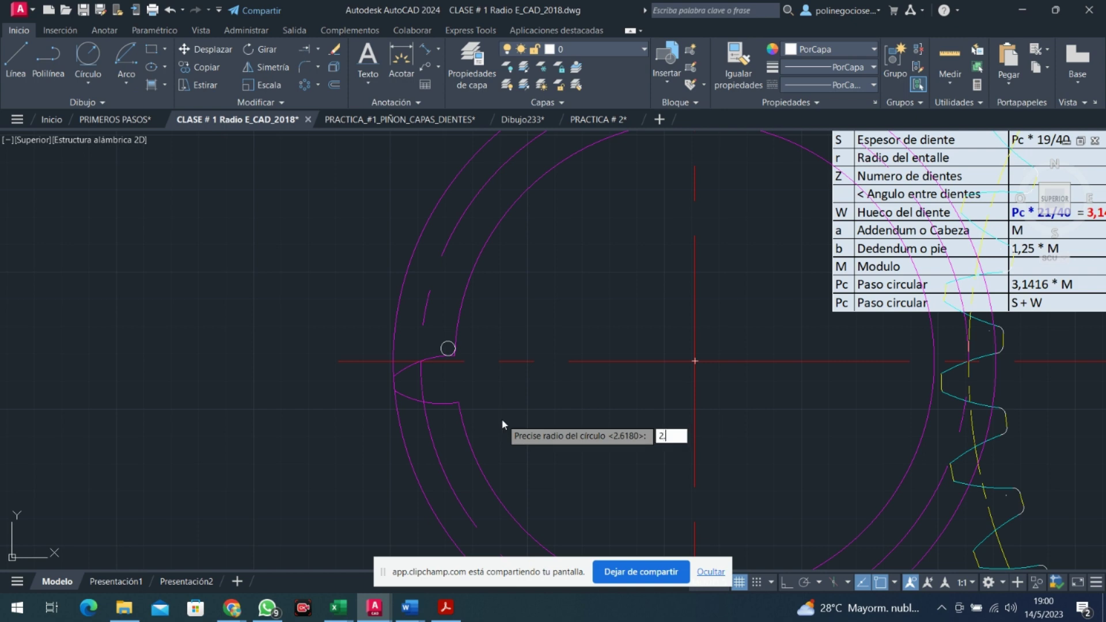
{"action": "type", "text": ".618"}
{"action": "key", "text": "Return"}
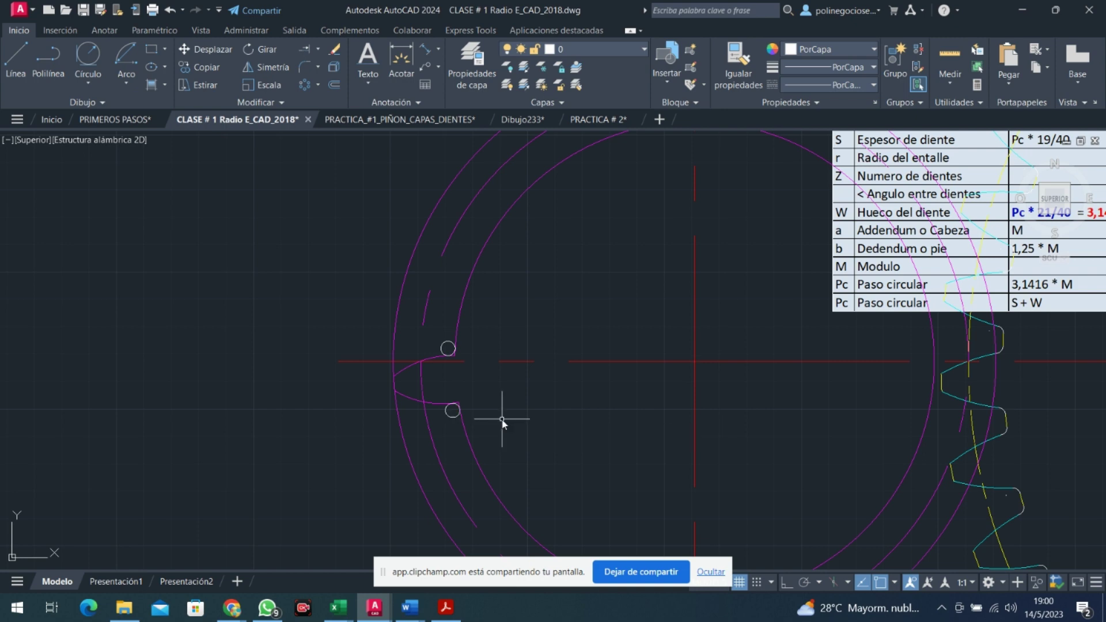
{"action": "type", "text": "tr"}
{"action": "key", "text": "Return"}
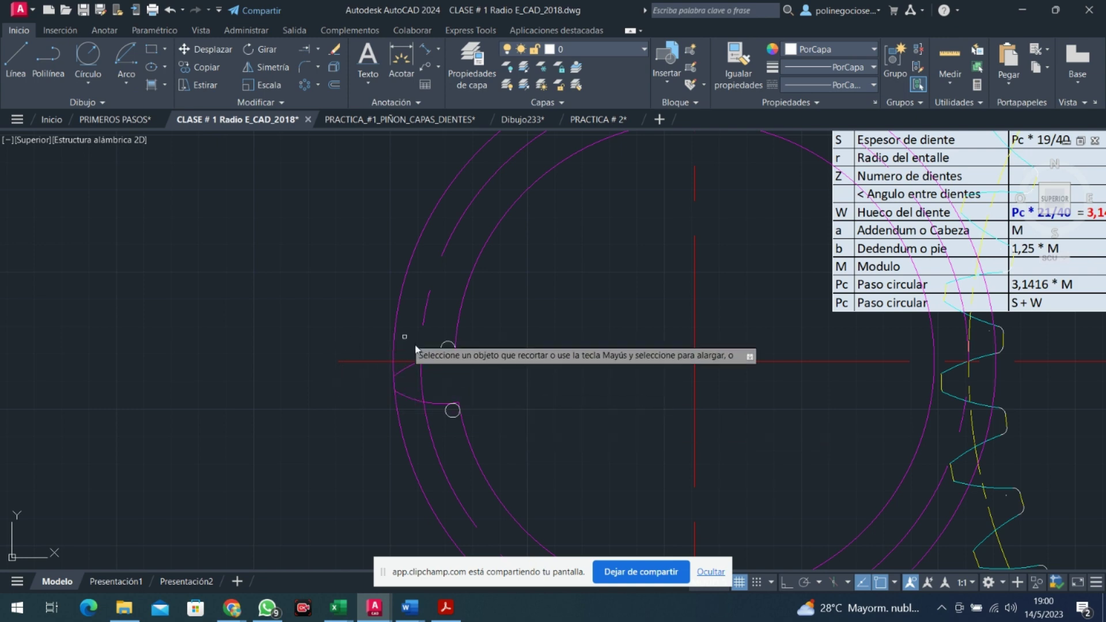
Trim both small circles down to rounded fillet arcs at the tooth's root corners
{"action": "left_click", "coordinate": [448, 344]}
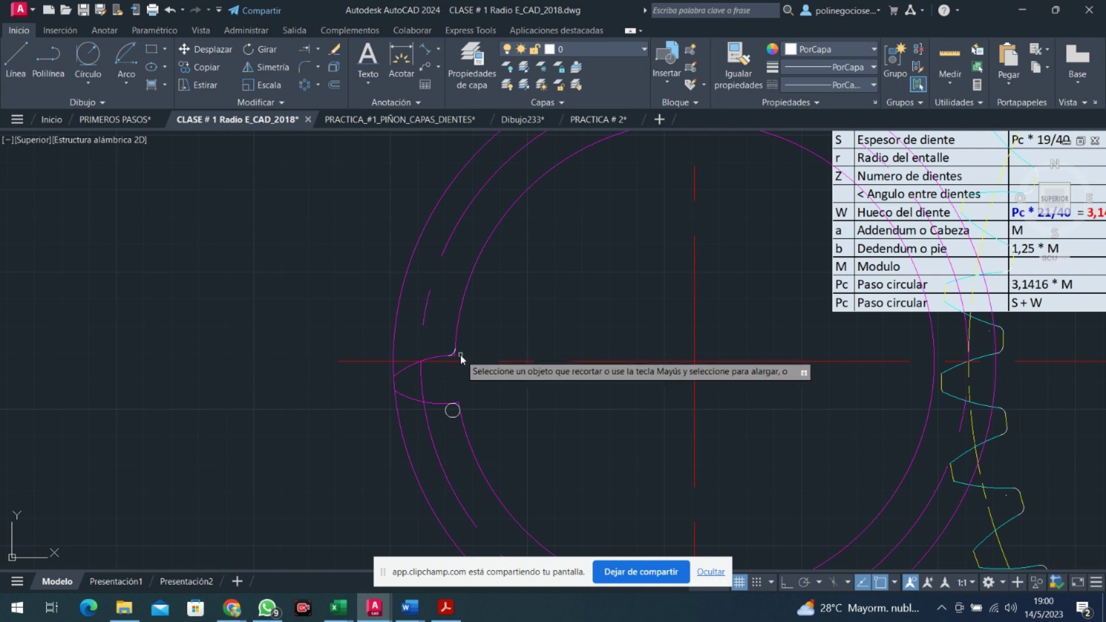
{"action": "left_click", "coordinate": [450, 416]}
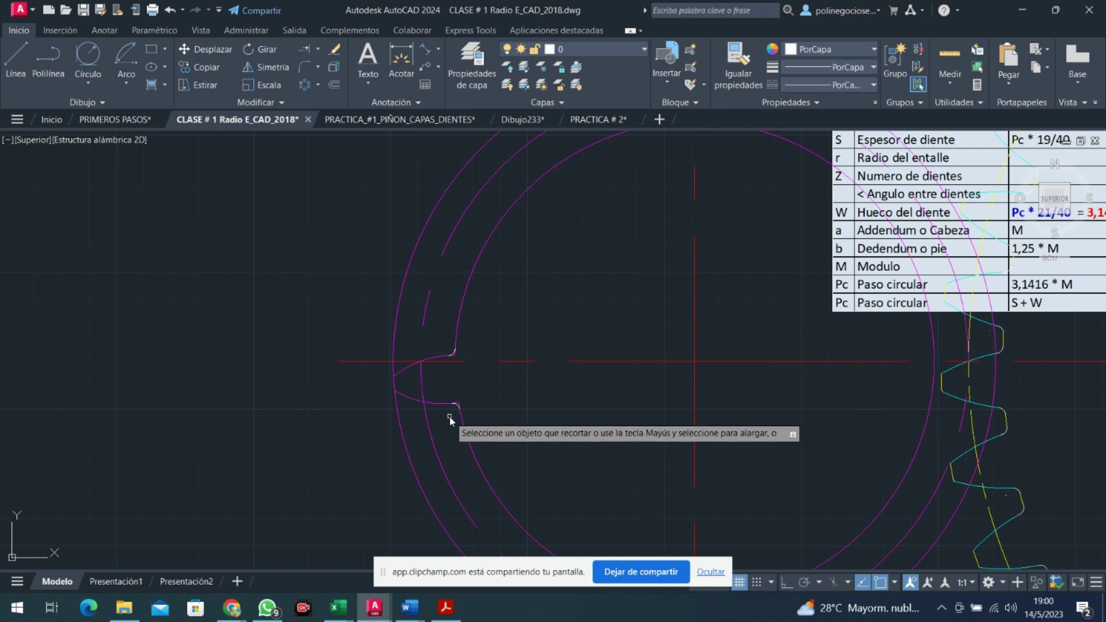
{"action": "scroll", "coordinate": [530, 425], "scroll_direction": "up", "scroll_amount": 4}
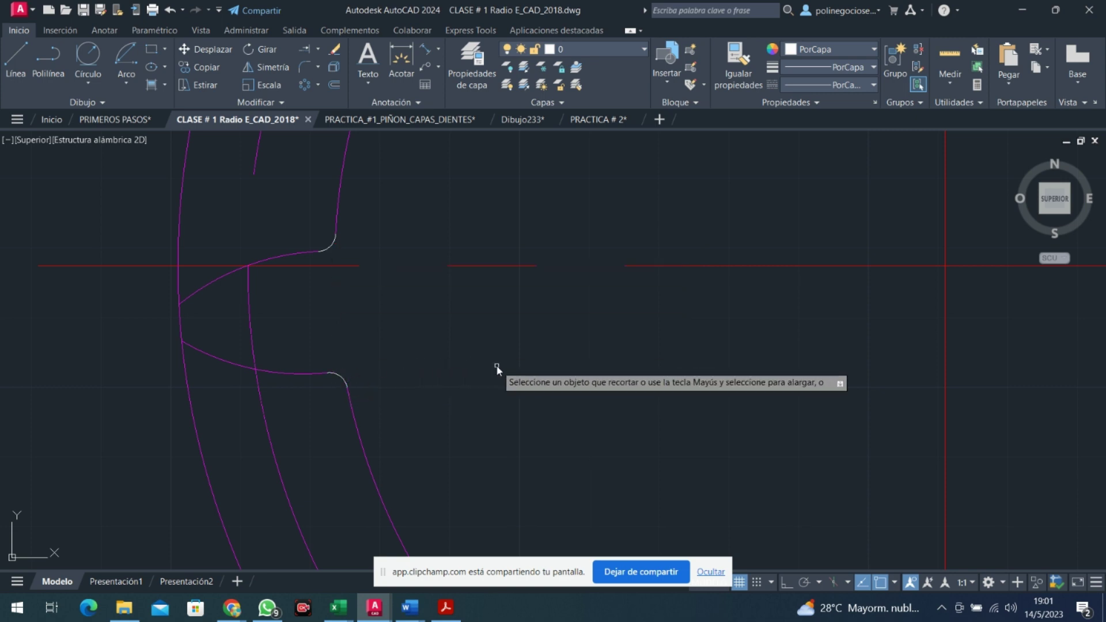
{"action": "key", "text": "Escape"}
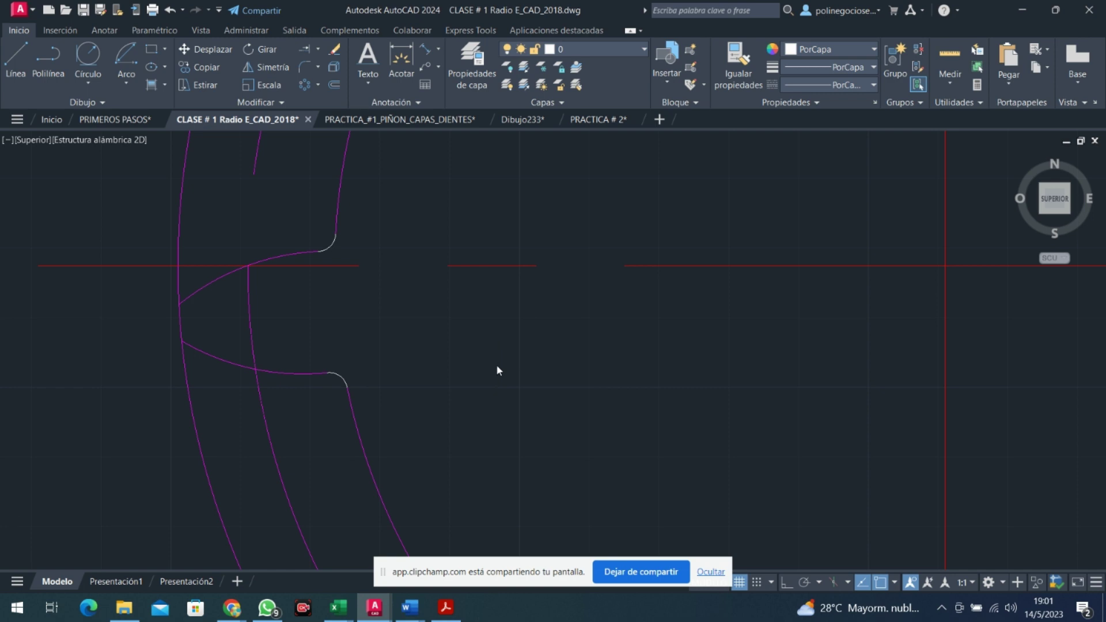
{"action": "scroll", "coordinate": [496, 364], "scroll_direction": "down", "scroll_amount": 2}
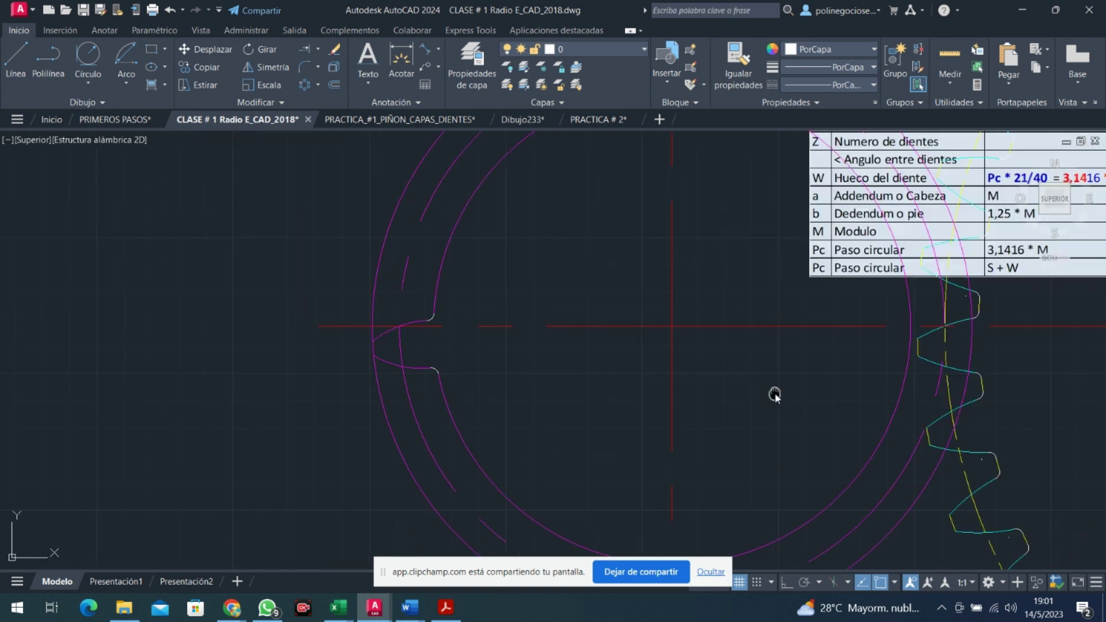
Pan around to inspect the full gear data table, then recentre on the gear and tooth
{"action": "mouse_move", "coordinate": [775, 394]}
{"action": "middle_mouse_down"}
{"action": "mouse_move", "coordinate": [580, 420]}
{"action": "mouse_move", "coordinate": [453, 421]}
{"action": "middle_mouse_up"}
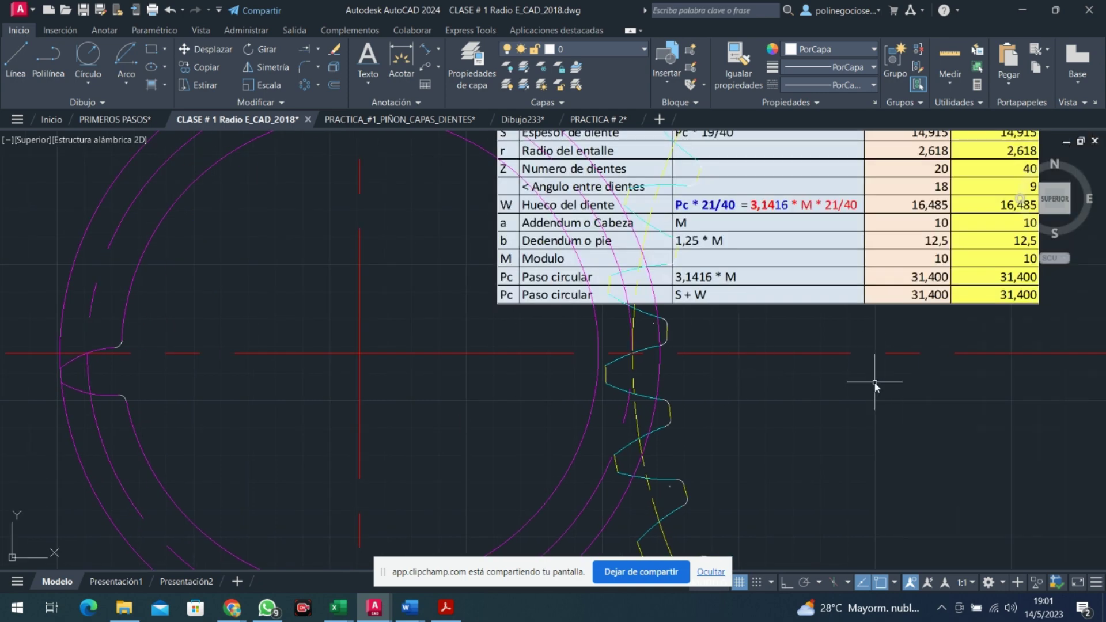
{"action": "mouse_move", "coordinate": [875, 383]}
{"action": "middle_mouse_down"}
{"action": "mouse_move", "coordinate": [773, 438]}
{"action": "mouse_move", "coordinate": [701, 504]}
{"action": "middle_mouse_up"}
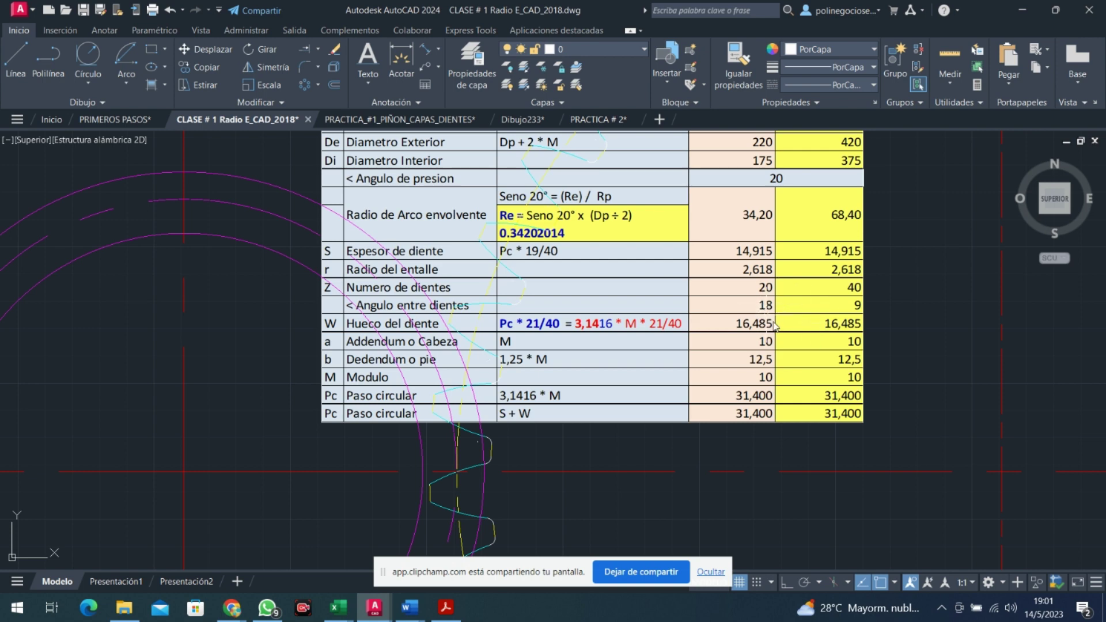
{"action": "mouse_move", "coordinate": [233, 431]}
{"action": "middle_mouse_down"}
{"action": "mouse_move", "coordinate": [805, 256]}
{"action": "mouse_move", "coordinate": [789, 256]}
{"action": "middle_mouse_up"}
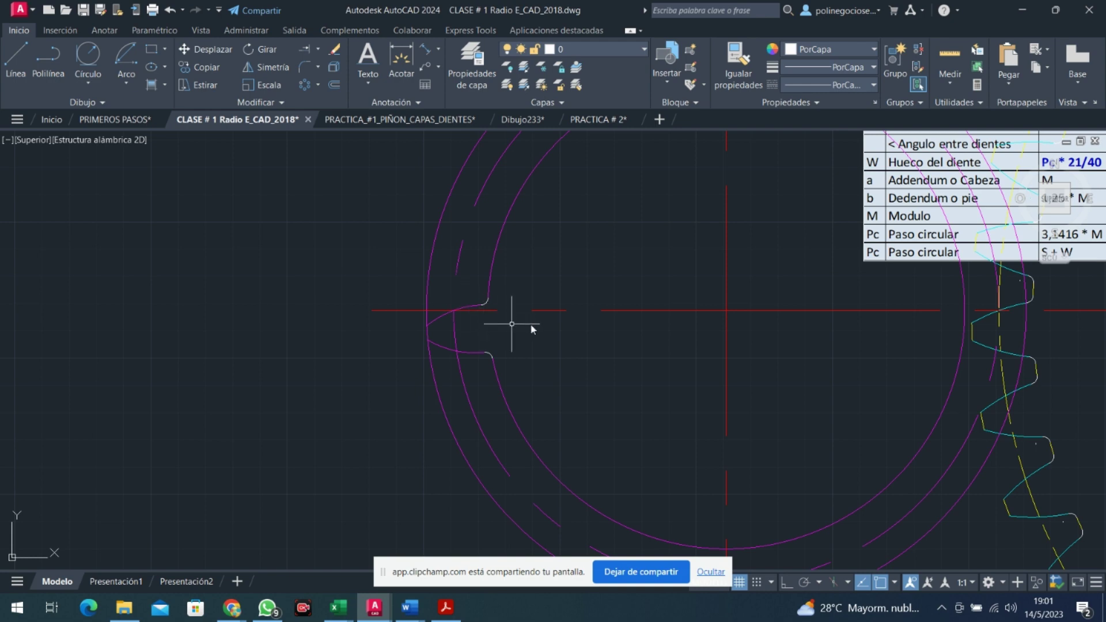
{"action": "middle_click_drag", "start_coordinate": [601, 351], "coordinate": [475, 369]}
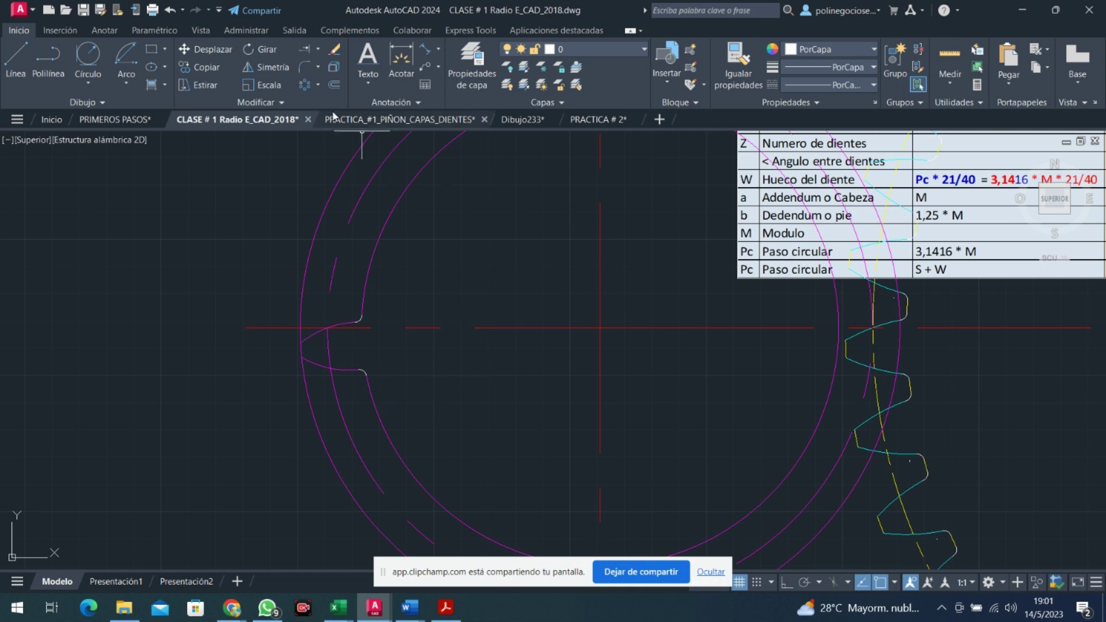
Start a polar array on the tooth profile, then abandon it
{"action": "left_click", "coordinate": [317, 84]}
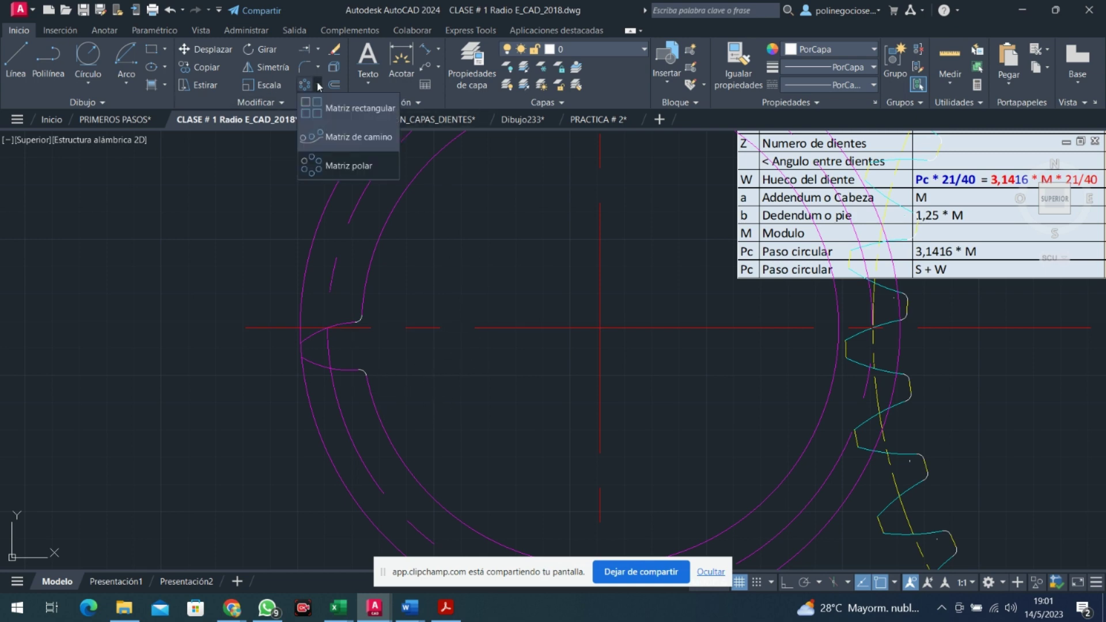
{"action": "left_click", "coordinate": [358, 165]}
{"action": "left_click_drag", "start_coordinate": [233, 283], "coordinate": [282, 409]}
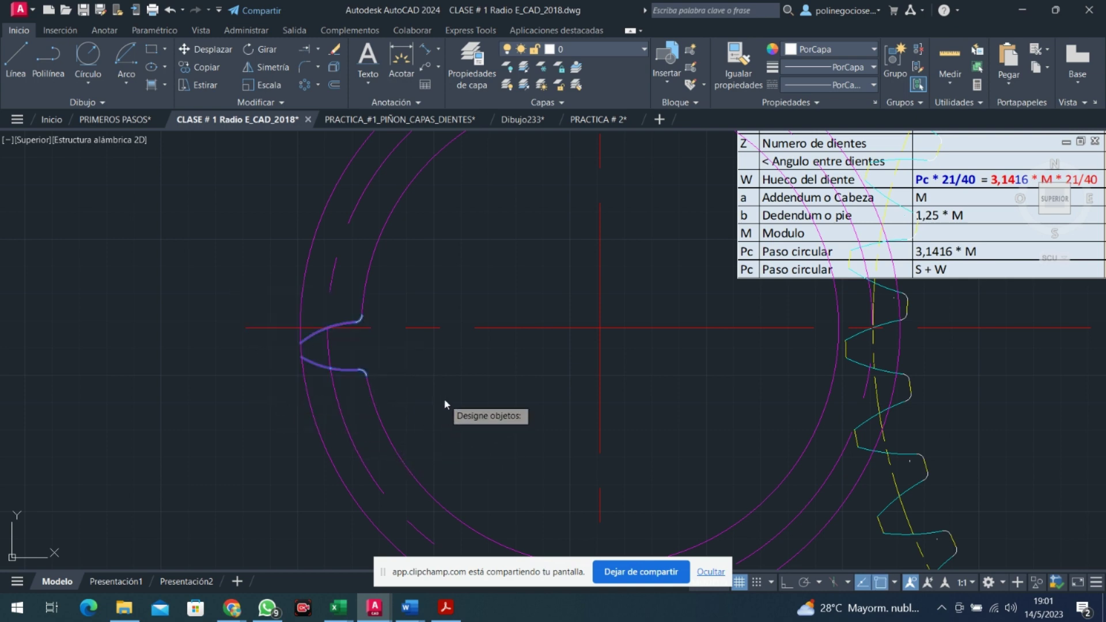
{"action": "key", "text": "Return"}
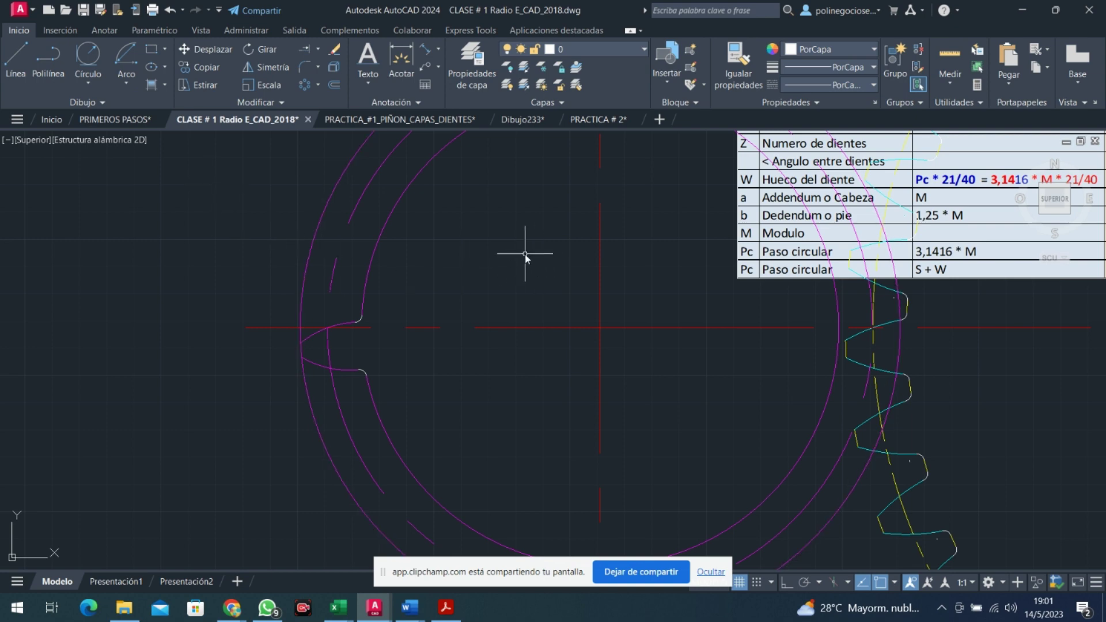
Trim the outer circle's arcs above and below the tooth so the profile stands alone
{"action": "type", "text": "tr"}
{"action": "key", "text": "Return"}
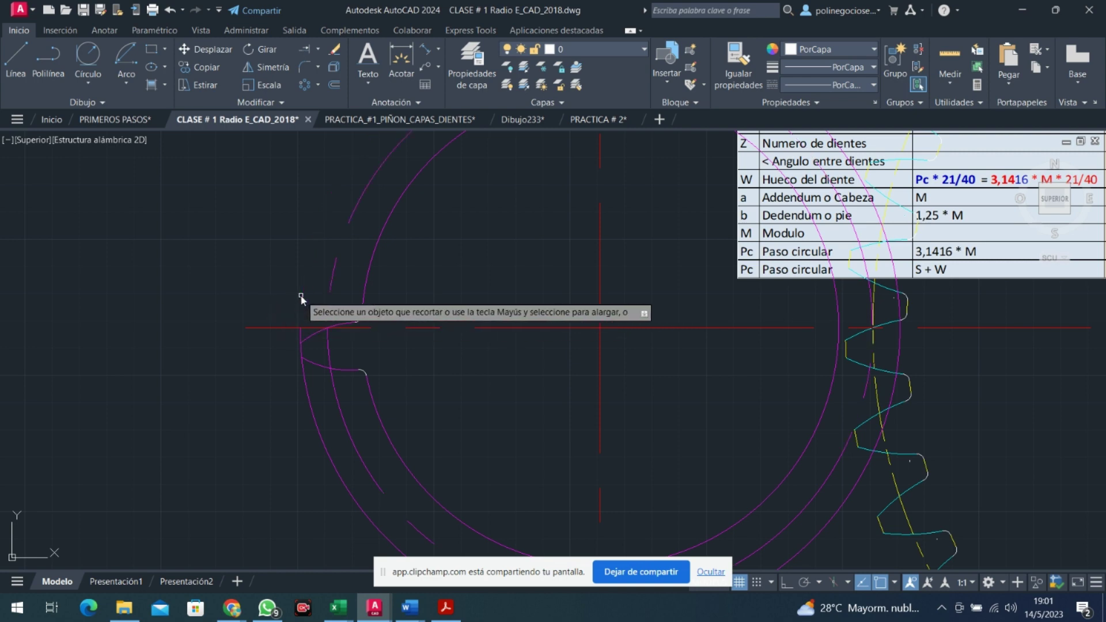
{"action": "left_click", "coordinate": [301, 295]}
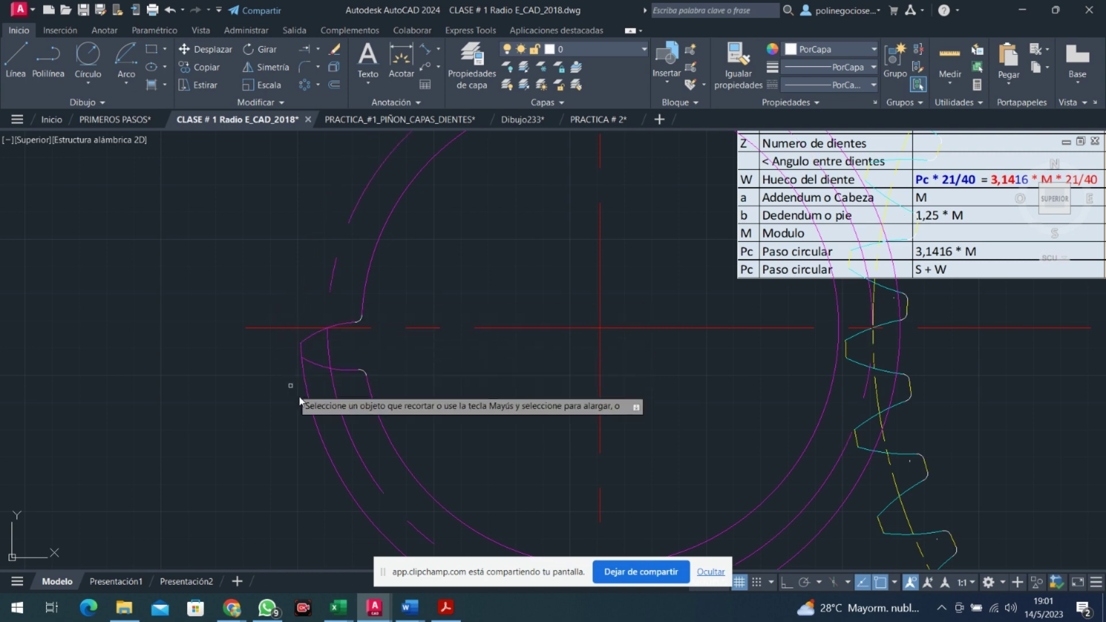
{"action": "left_click", "coordinate": [308, 379]}
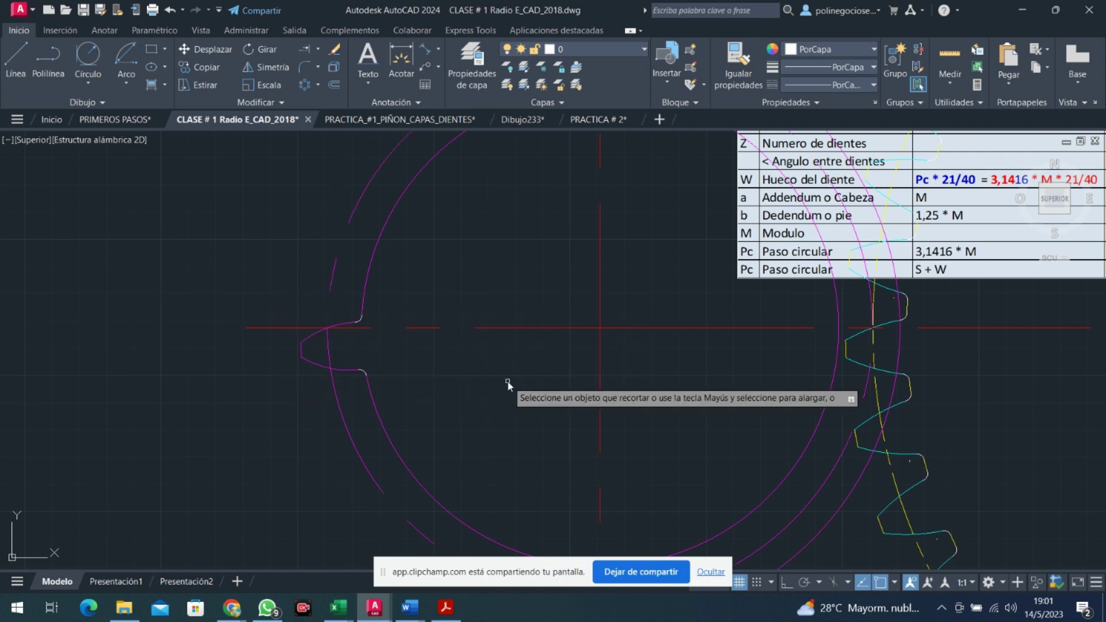
{"action": "key", "text": "Escape"}
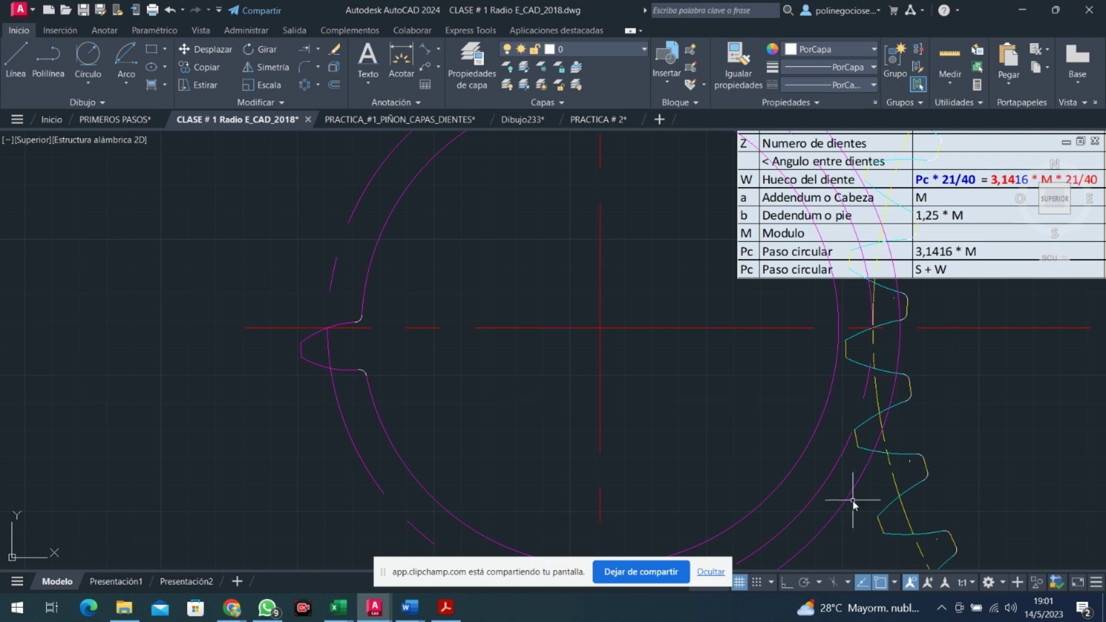
{"action": "left_click", "coordinate": [850, 503]}
{"action": "key", "text": "Escape"}
Polar-array the tooth profile about the gear centre with 2 items spaced 18° apart
{"action": "left_click", "coordinate": [319, 86]}
{"action": "left_click", "coordinate": [341, 164]}
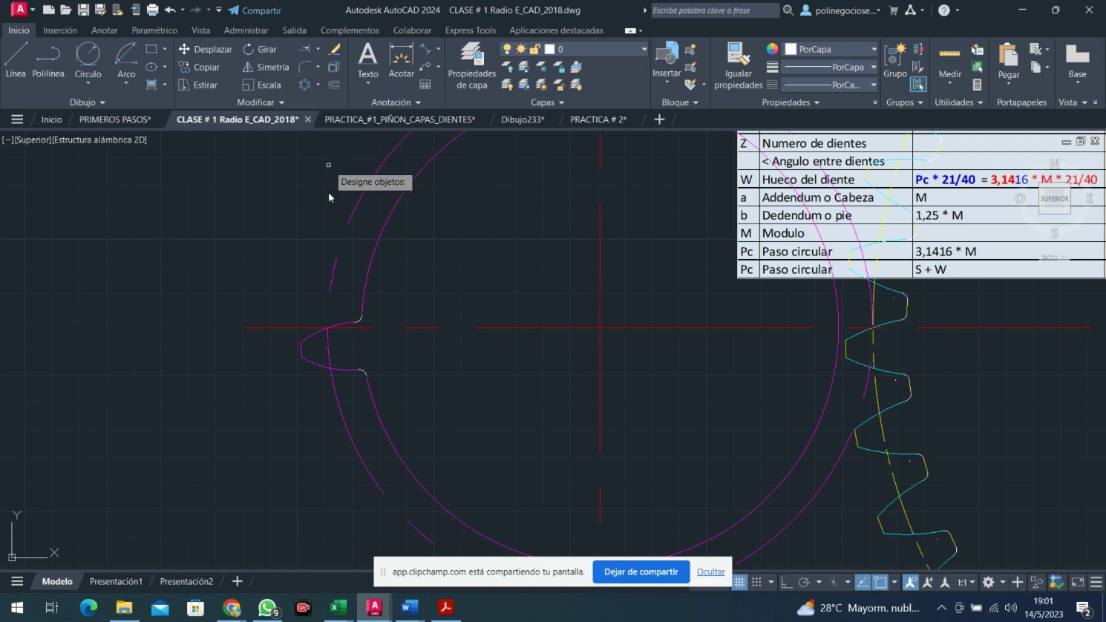
{"action": "left_click_drag", "start_coordinate": [227, 280], "coordinate": [264, 404]}
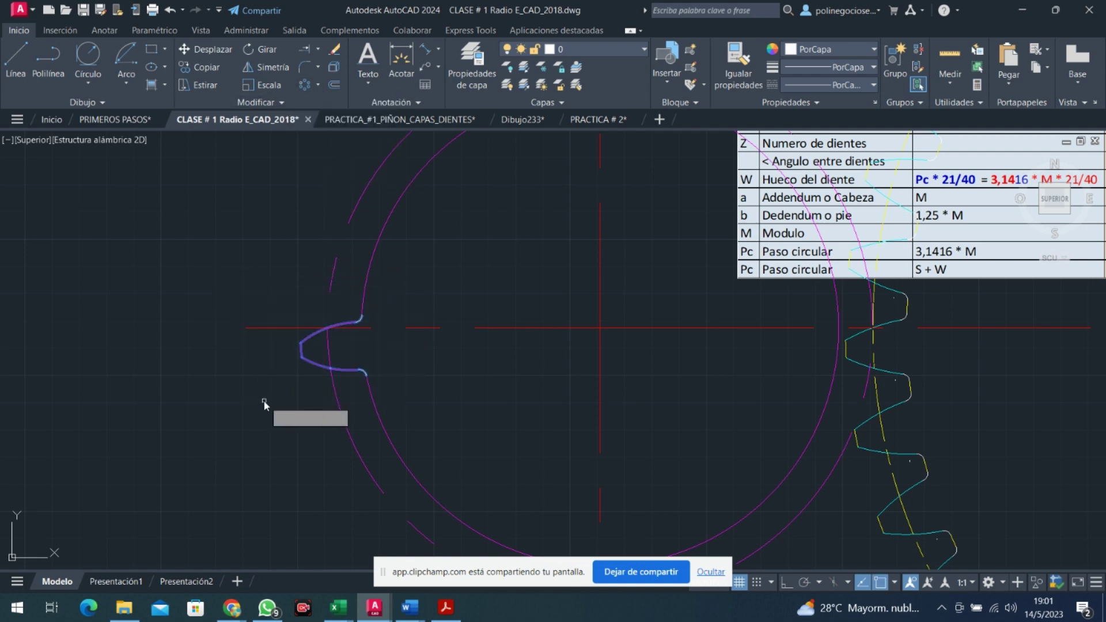
{"action": "key", "text": "Return"}
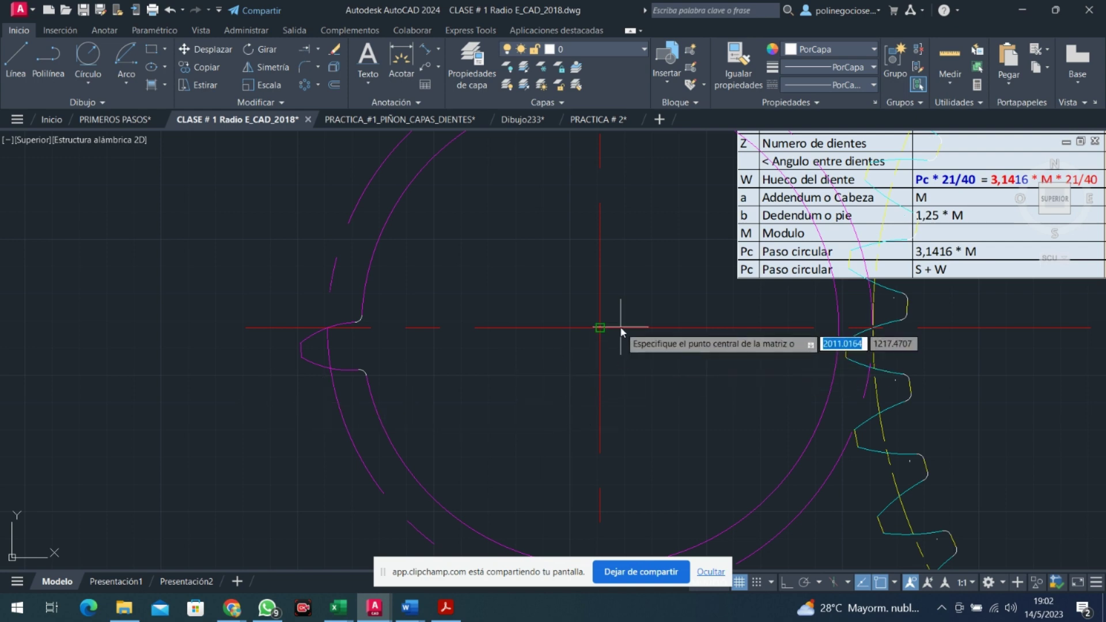
{"action": "left_click", "coordinate": [599, 327]}
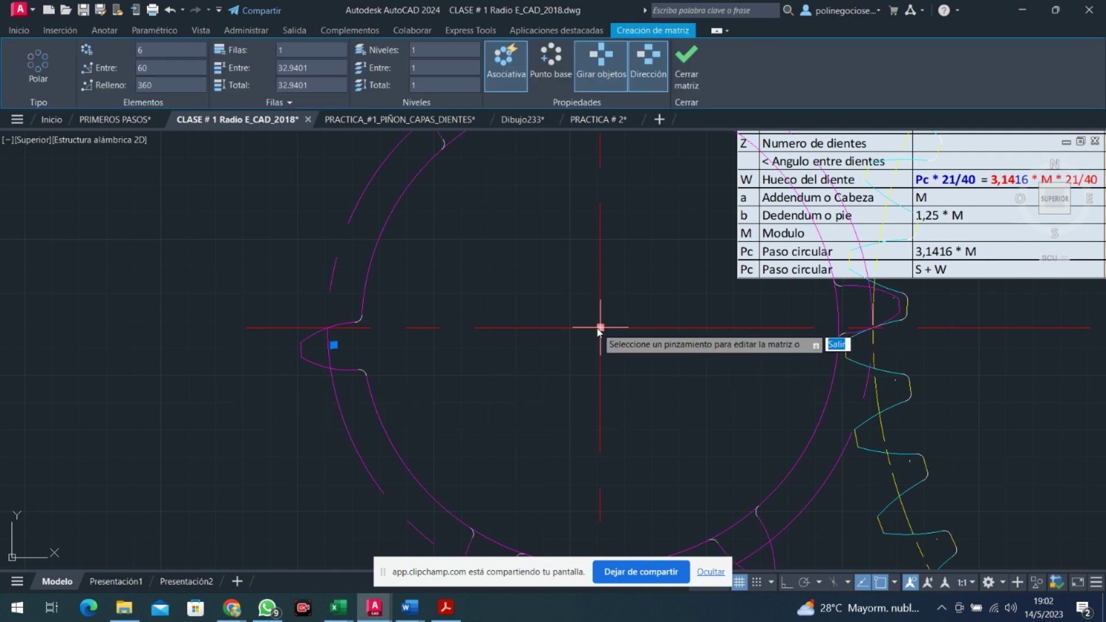
{"action": "left_click", "coordinate": [142, 48]}
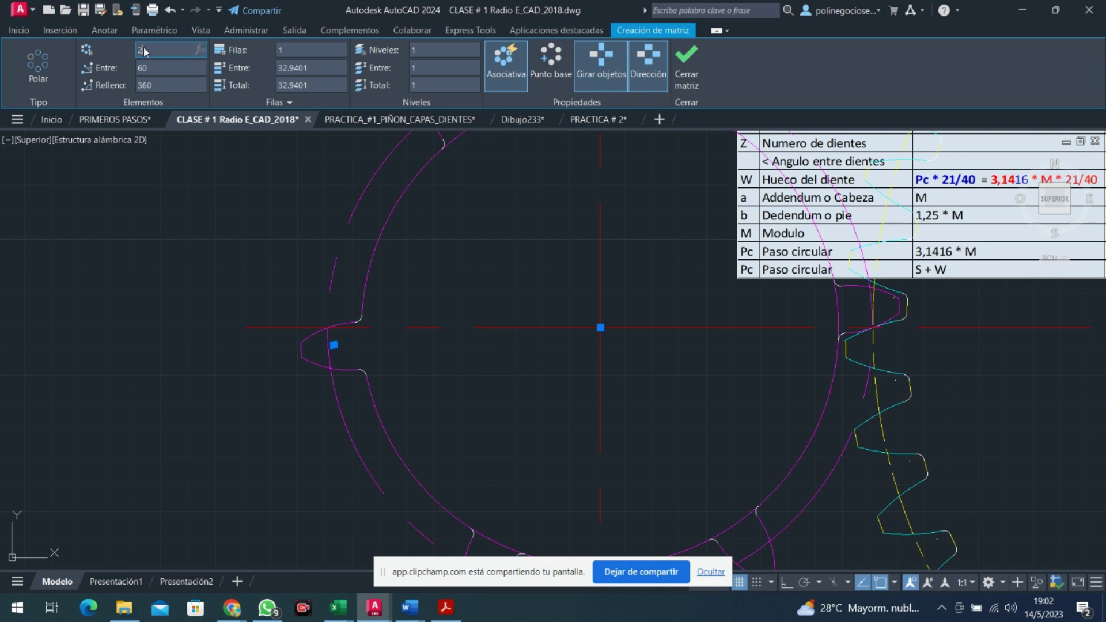
{"action": "key", "text": "Return"}
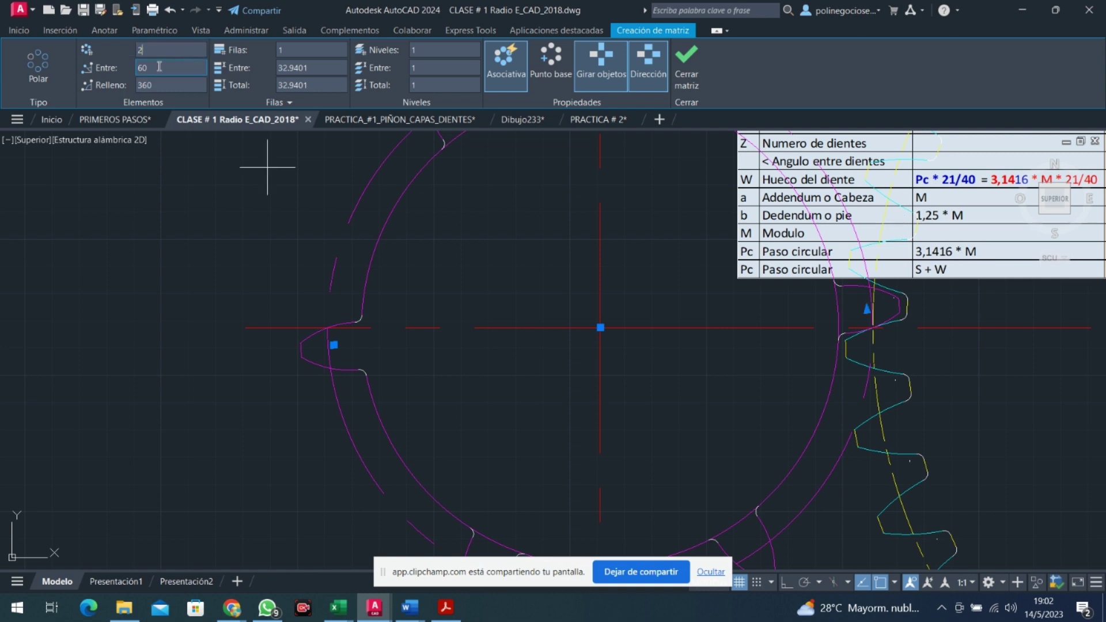
{"action": "left_click", "coordinate": [159, 67]}
{"action": "type", "text": "18"}
{"action": "key", "text": "Return"}
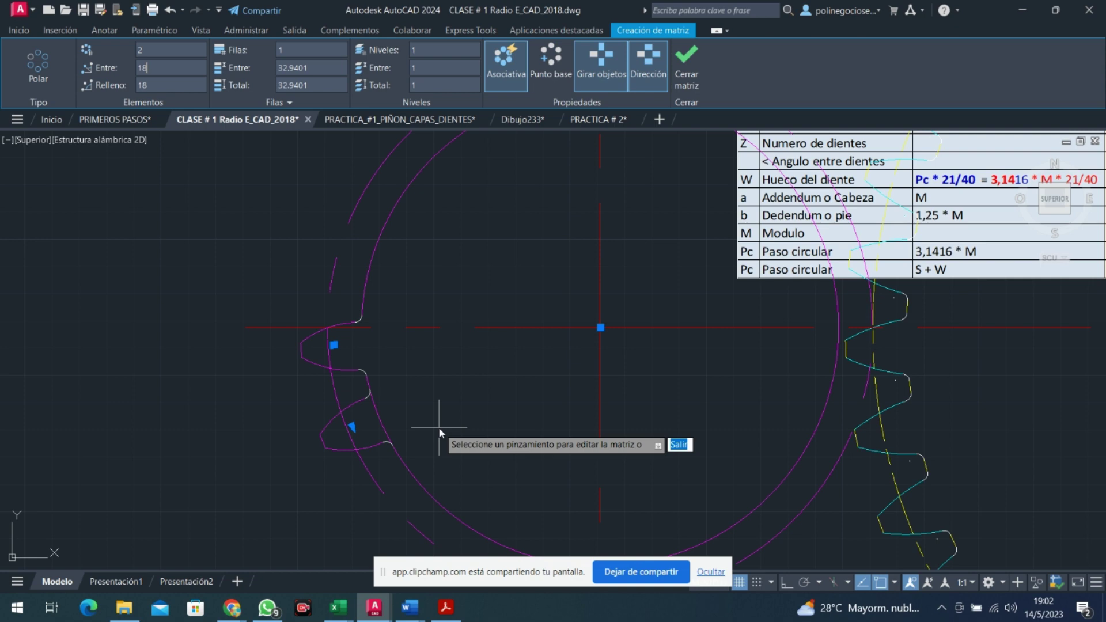
{"action": "key", "text": "Return"}
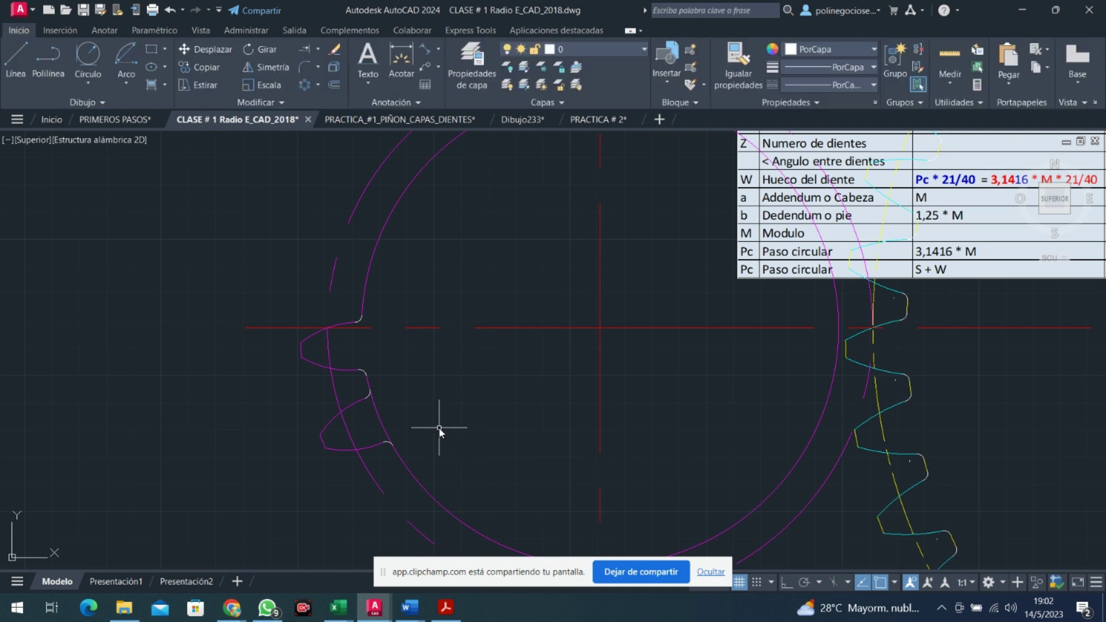
{"action": "type", "text": "tr"}
{"action": "key", "text": "Return"}
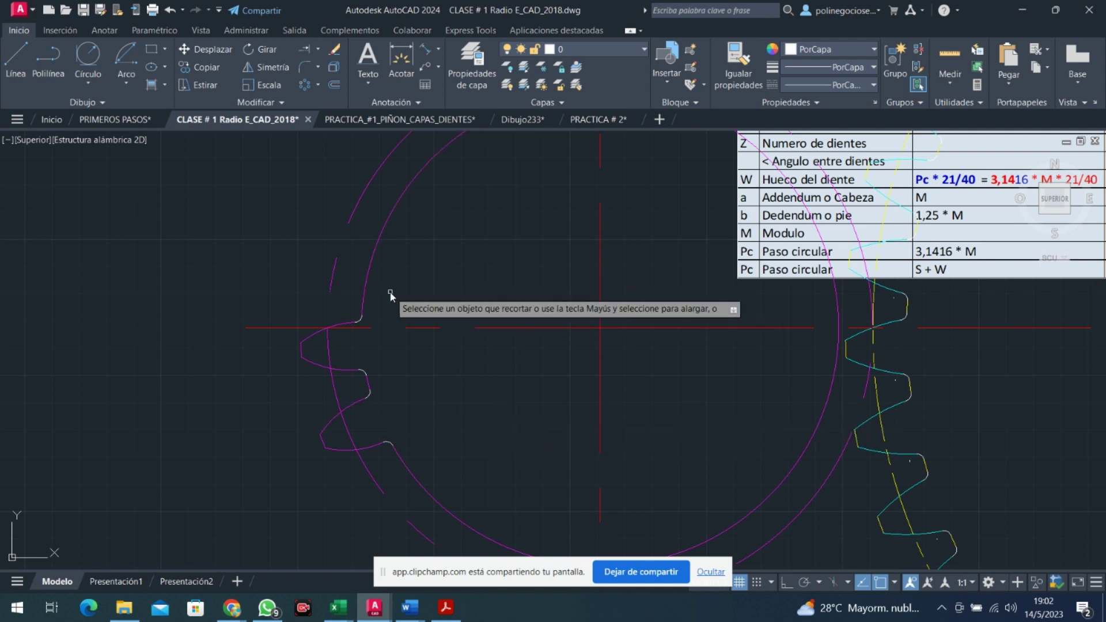
Cancel trimming and erase the large magenta arc circling the gear between the two teeth
{"action": "key", "text": "Escape"}
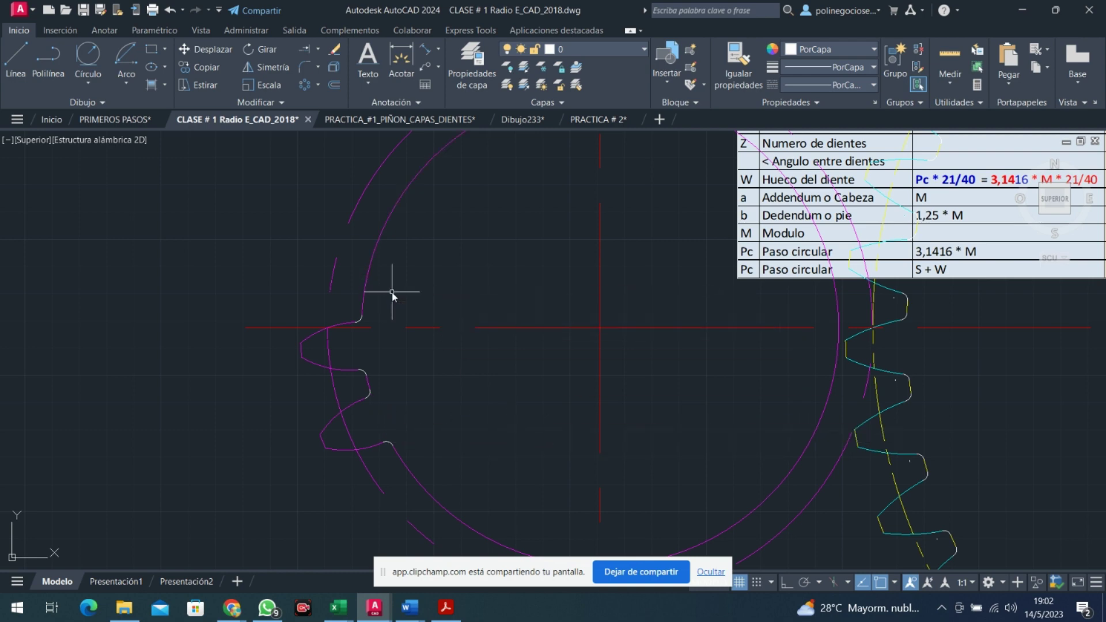
{"action": "left_click", "coordinate": [369, 268]}
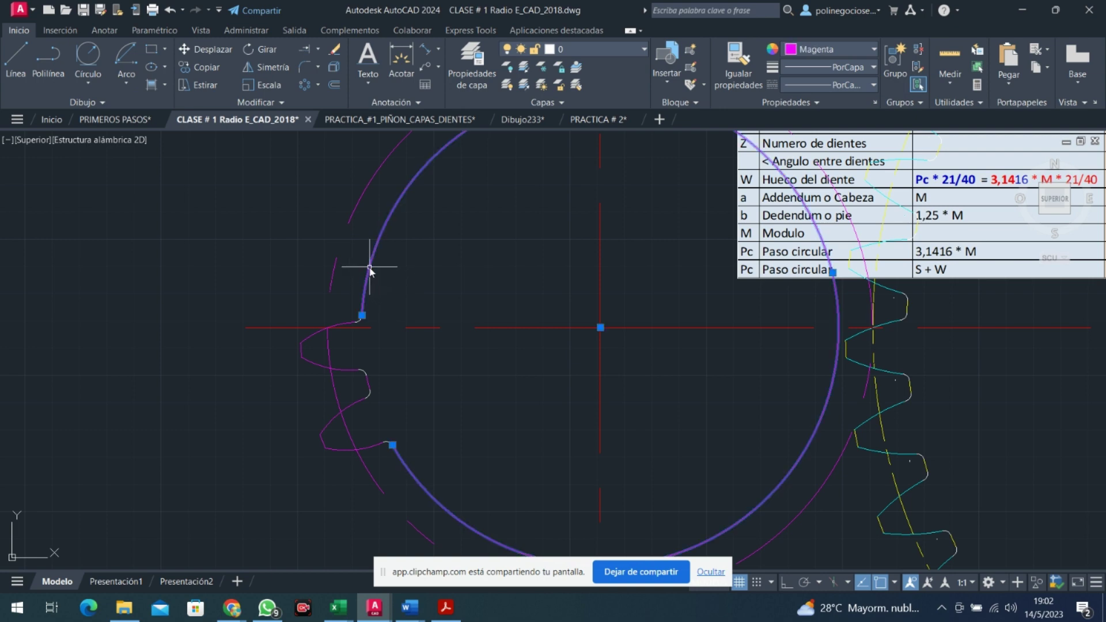
{"action": "key", "text": "Delete"}
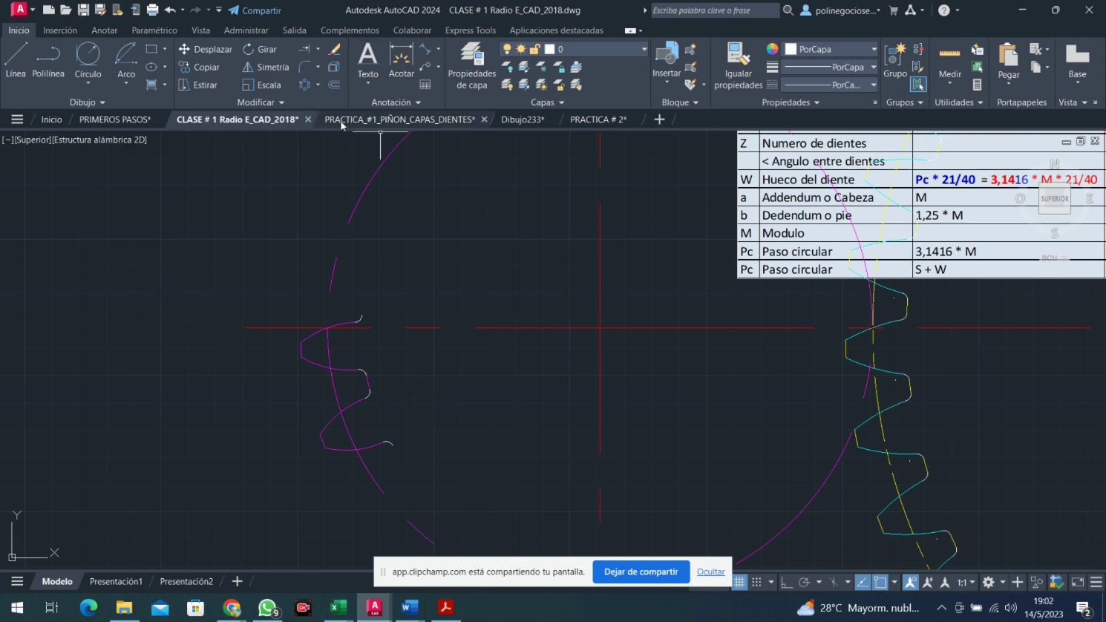
Polar-array the tooth profiles 20 times about the red centre cross, one tooth every 18°
{"action": "left_click", "coordinate": [318, 85]}
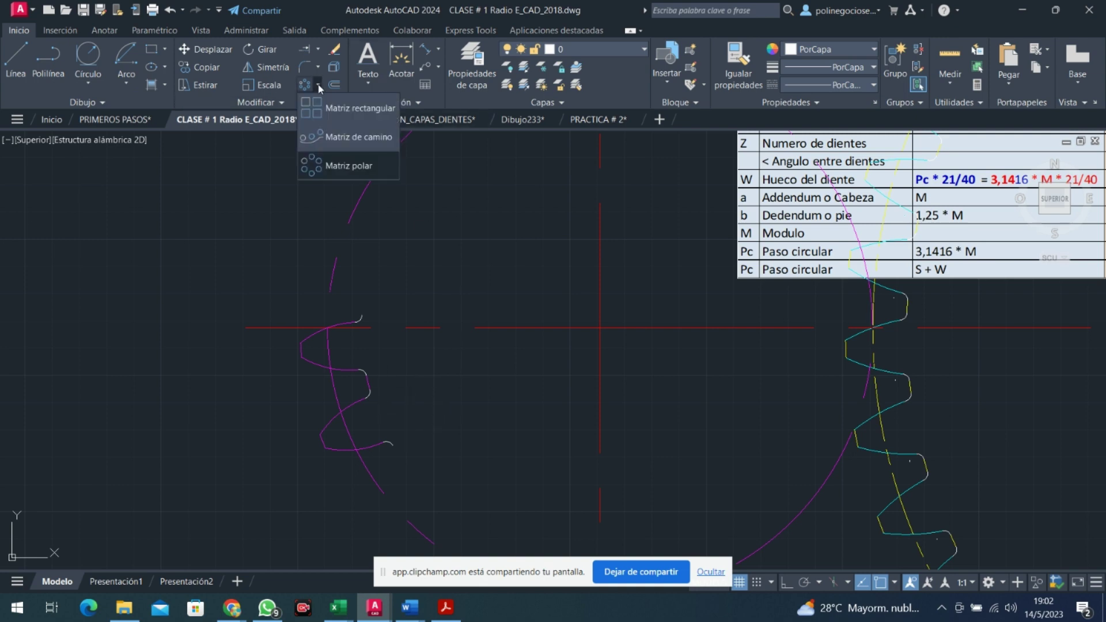
{"action": "left_click", "coordinate": [348, 167]}
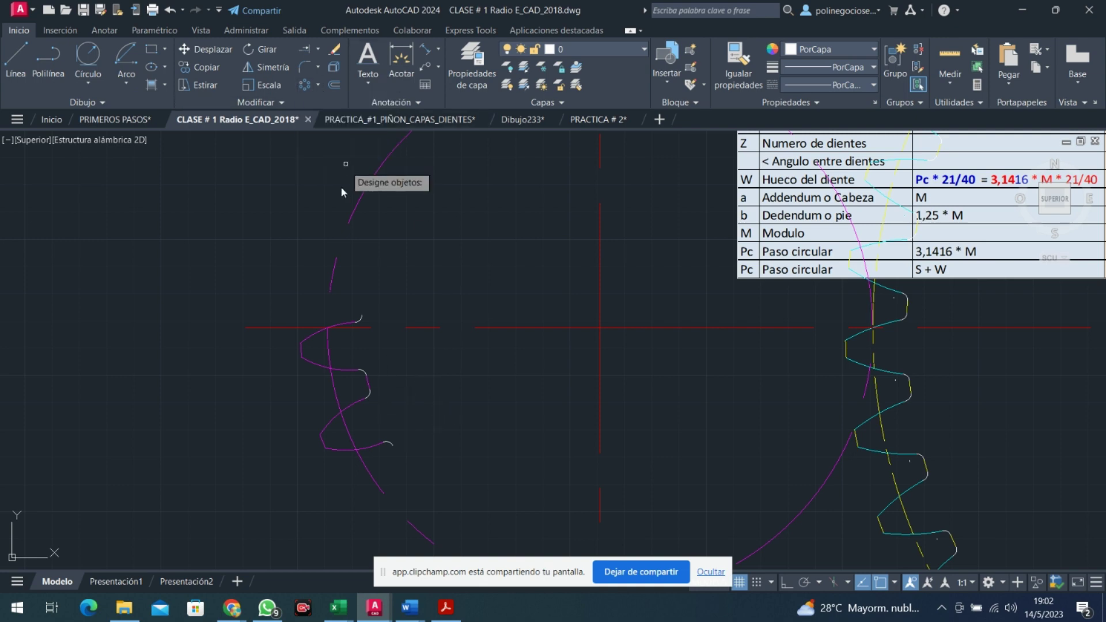
{"action": "mouse_move", "coordinate": [207, 264]}
{"action": "left_mouse_down"}
{"action": "mouse_move", "coordinate": [439, 331]}
{"action": "mouse_move", "coordinate": [233, 455]}
{"action": "left_mouse_up"}
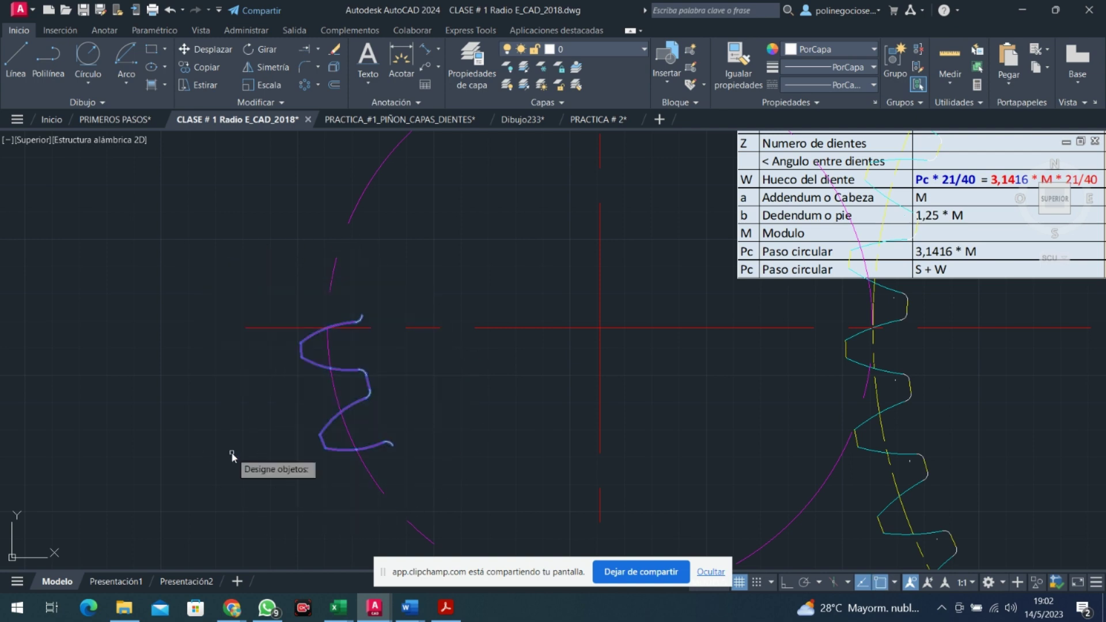
{"action": "key", "text": "Return"}
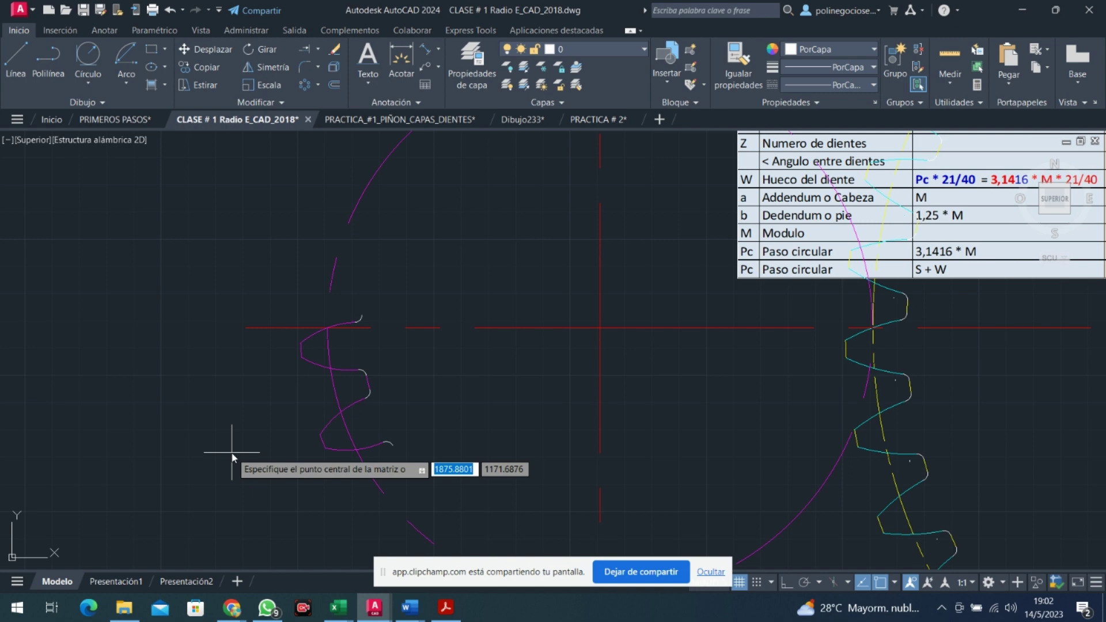
{"action": "left_click", "coordinate": [601, 328]}
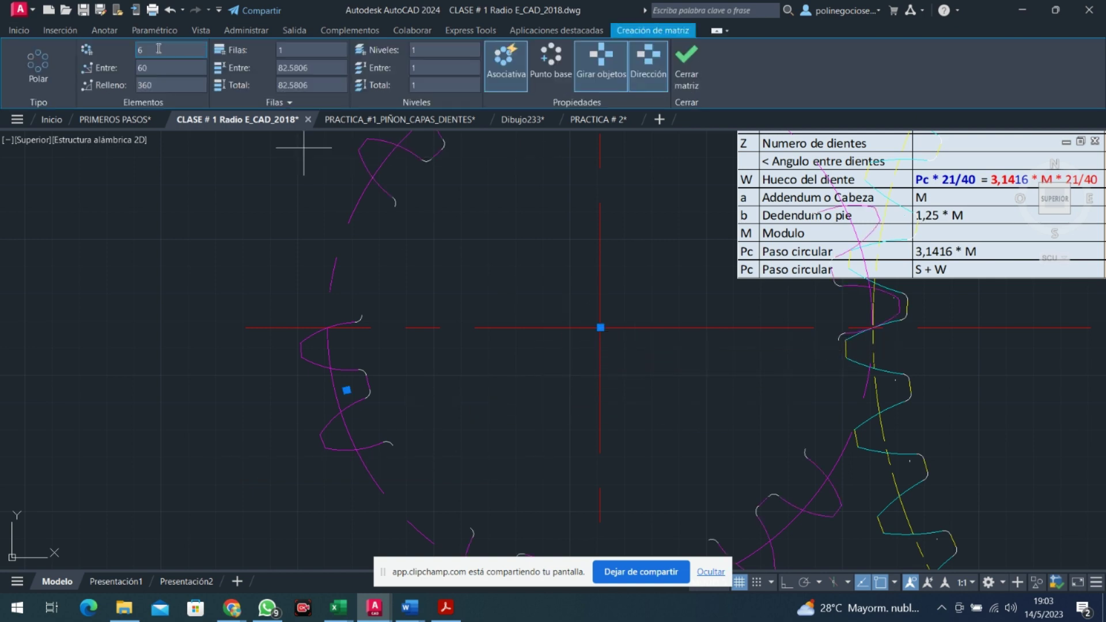
{"action": "type", "text": "20"}
{"action": "key", "text": "Return"}
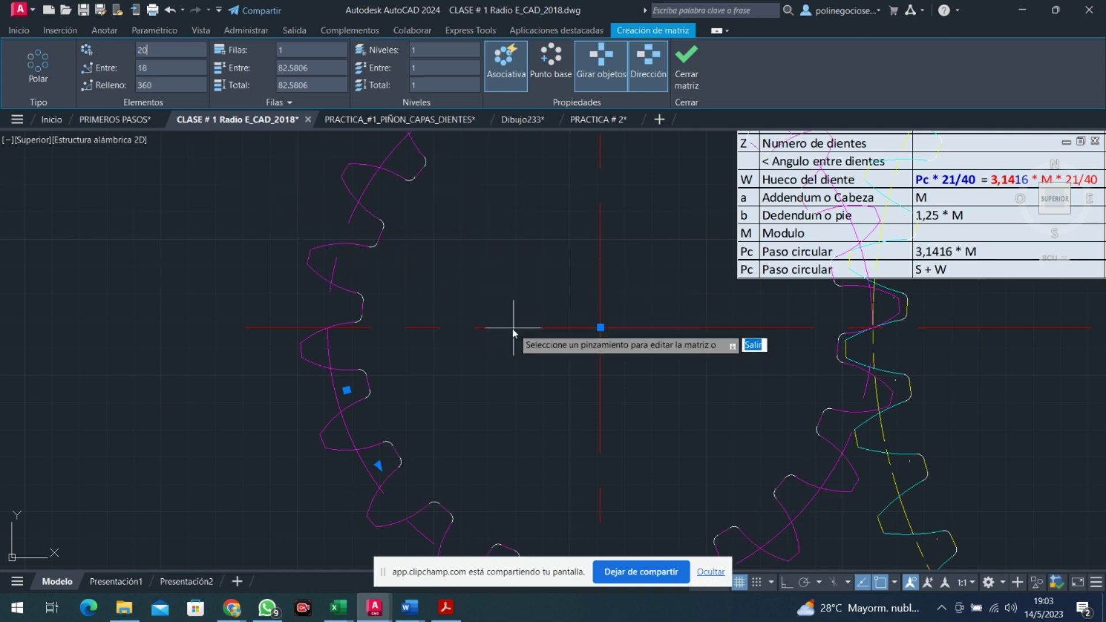
{"action": "key", "text": "Return"}
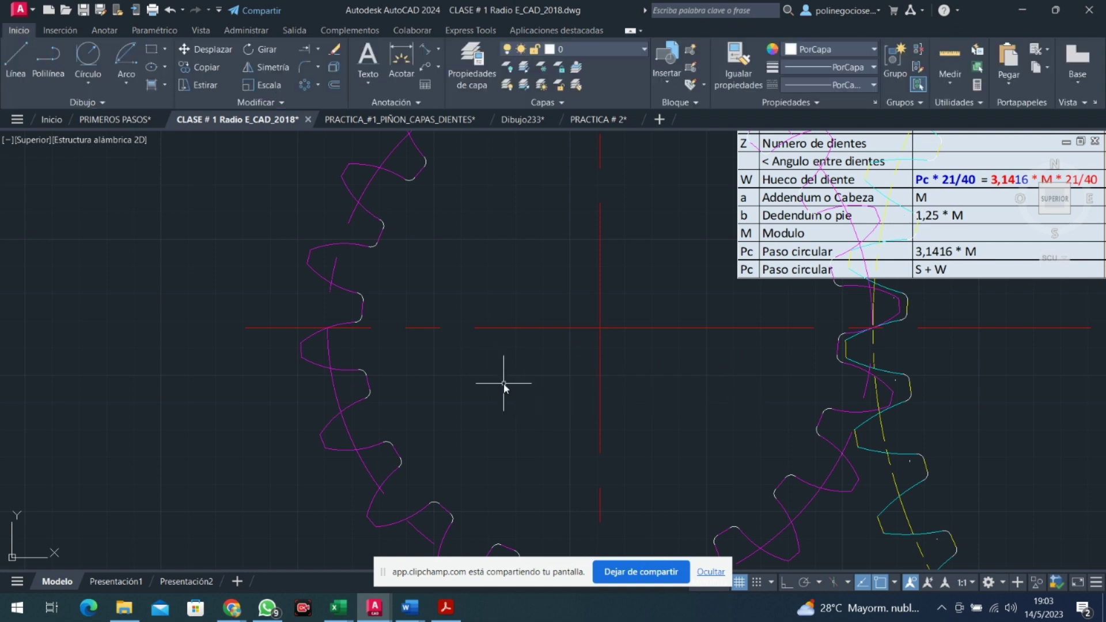
{"action": "scroll", "coordinate": [505, 383], "scroll_direction": "down", "scroll_amount": 2}
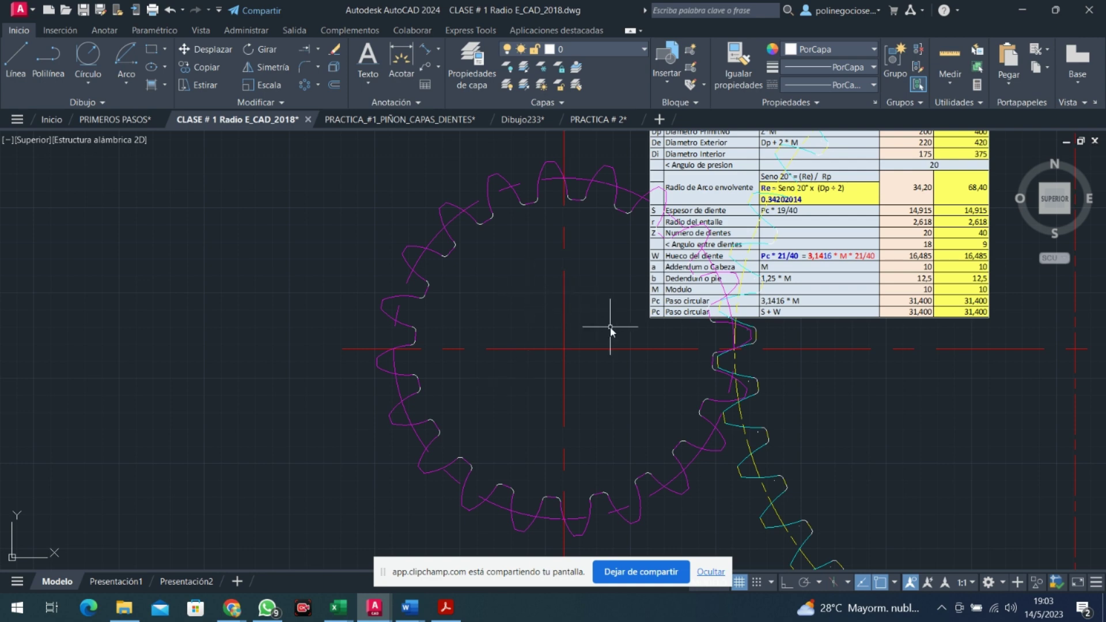
Move the gear data table by its bottom-right grip to a point inside the 40-tooth gear
{"action": "scroll", "coordinate": [611, 327], "scroll_direction": "down", "scroll_amount": 2}
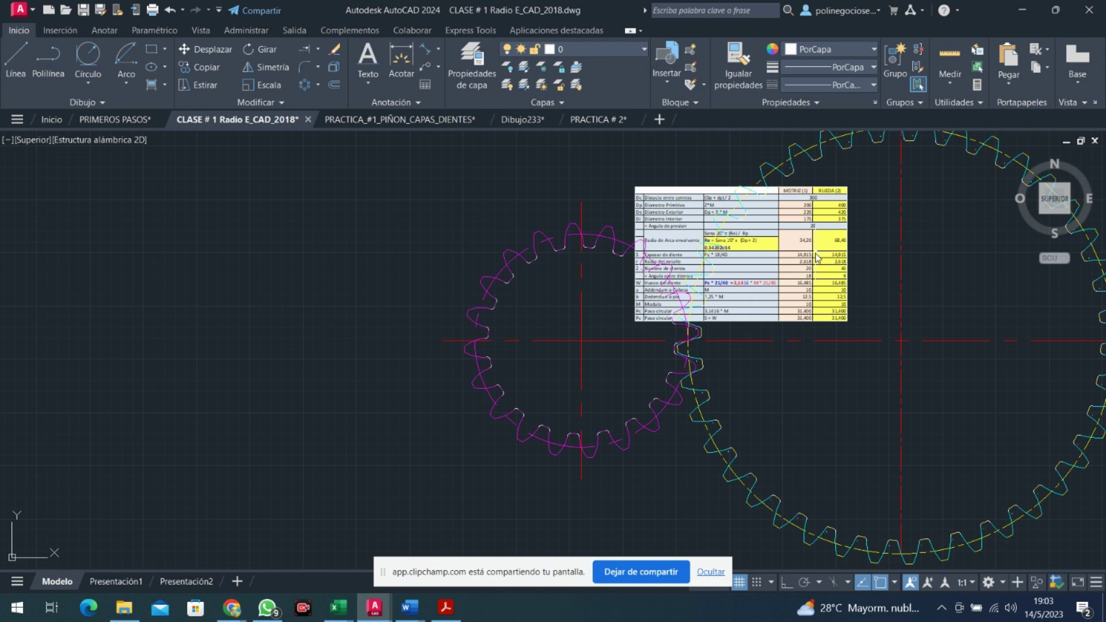
{"action": "left_click", "coordinate": [666, 278]}
{"action": "left_click", "coordinate": [847, 321]}
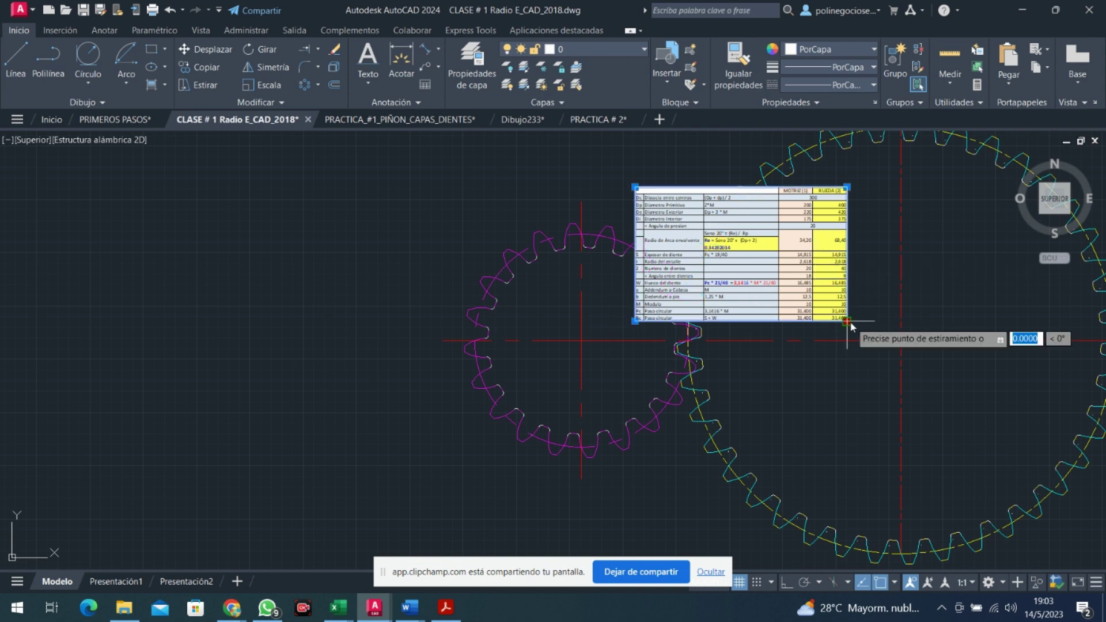
{"action": "right_click", "coordinate": [851, 325]}
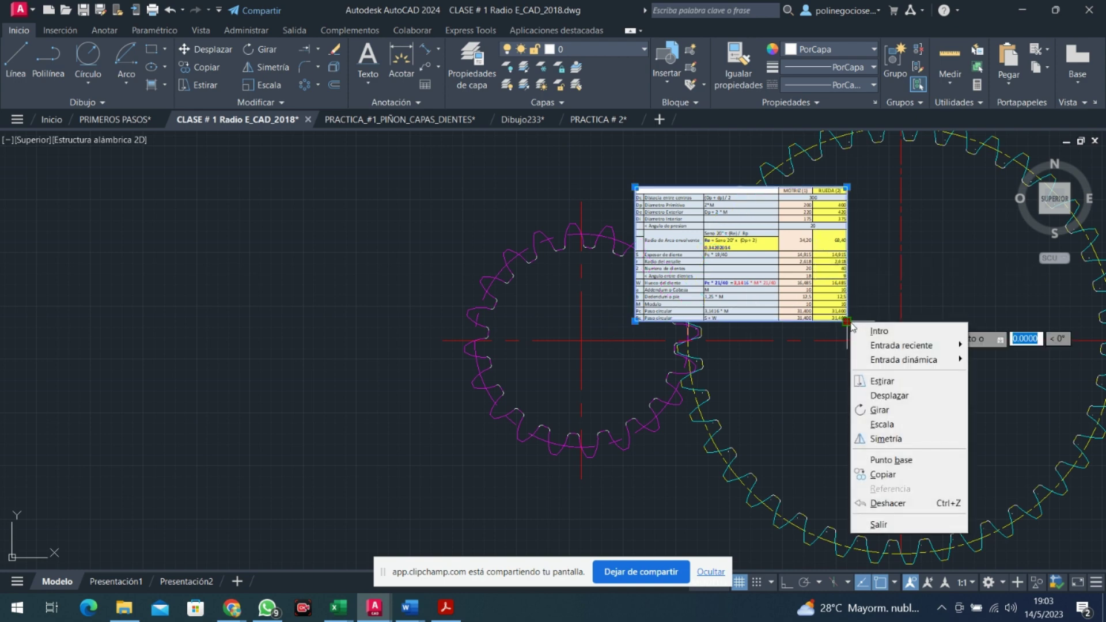
{"action": "left_click", "coordinate": [905, 398]}
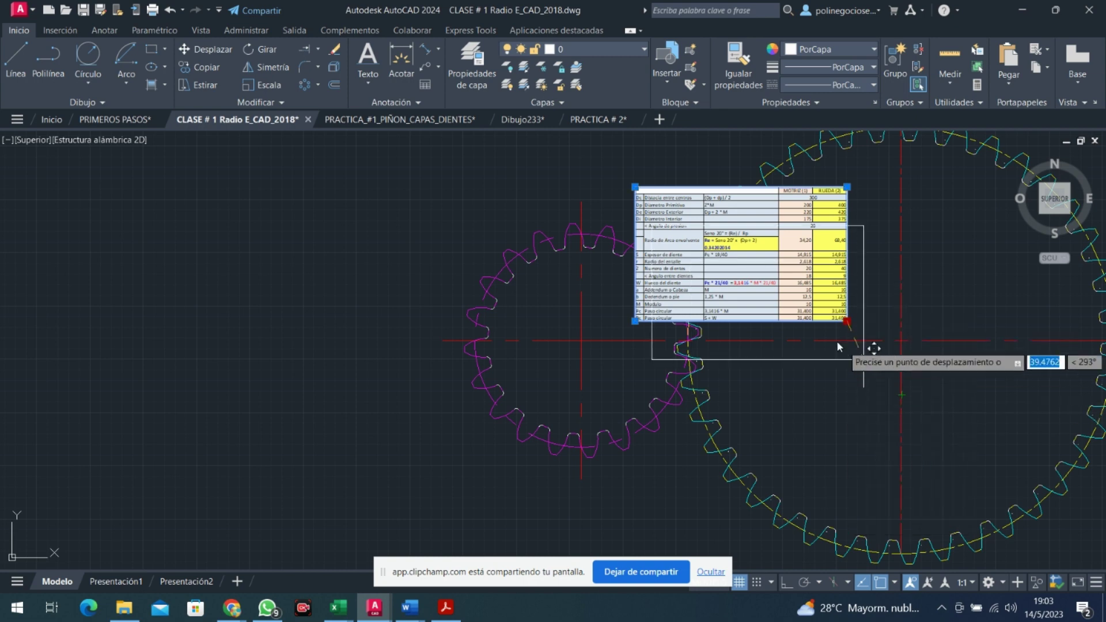
{"action": "left_click", "coordinate": [1017, 327]}
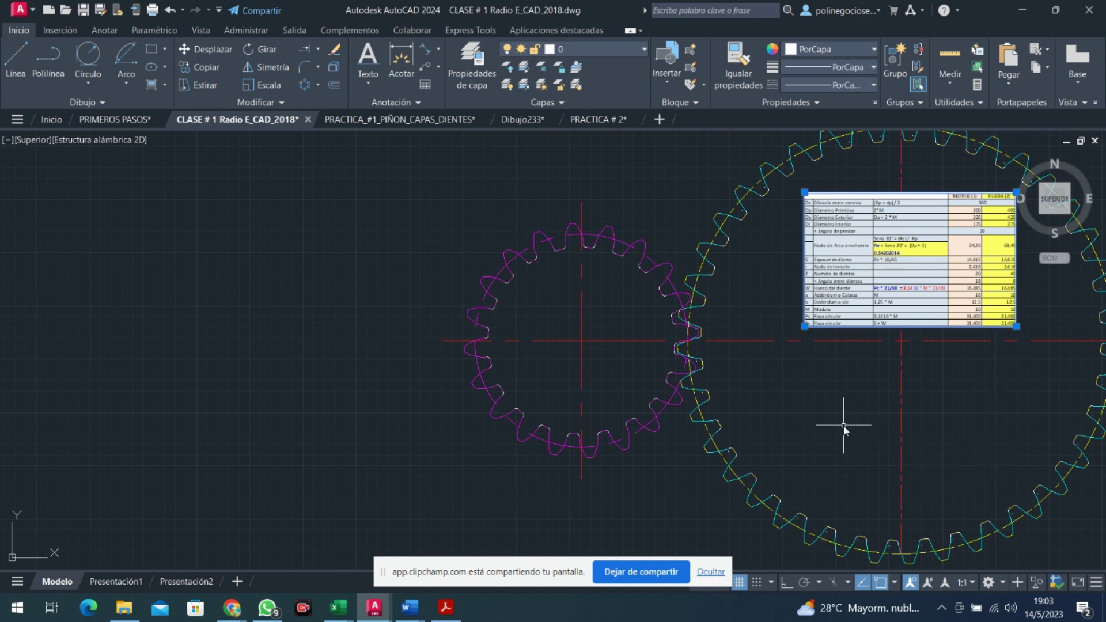
{"action": "scroll", "coordinate": [844, 426], "scroll_direction": "up", "scroll_amount": 5}
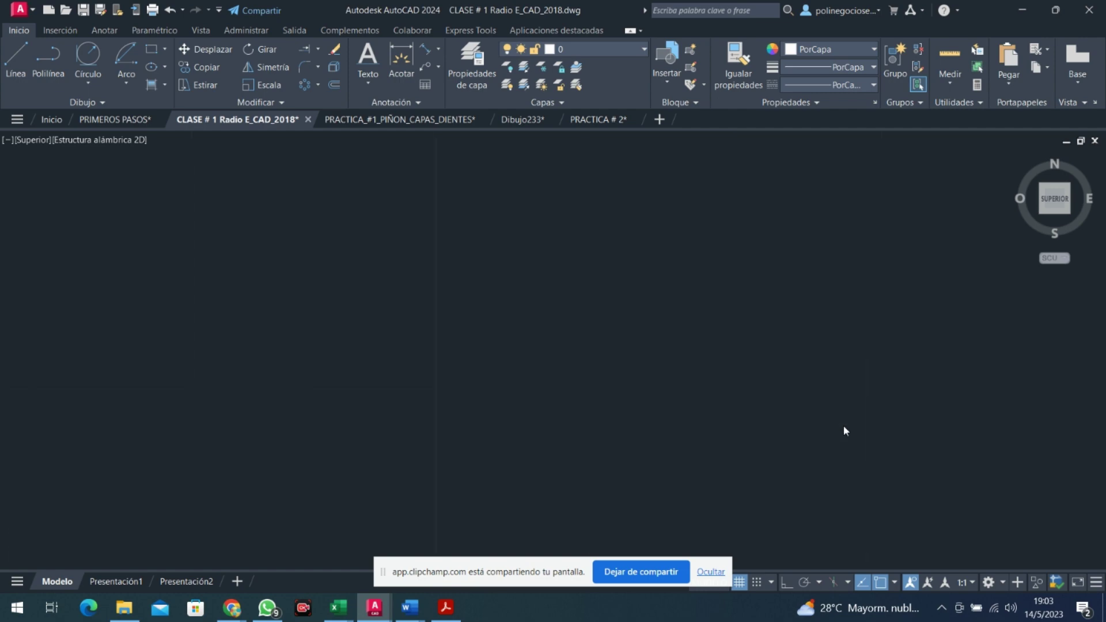
{"action": "scroll", "coordinate": [844, 425], "scroll_direction": "down", "scroll_amount": 3}
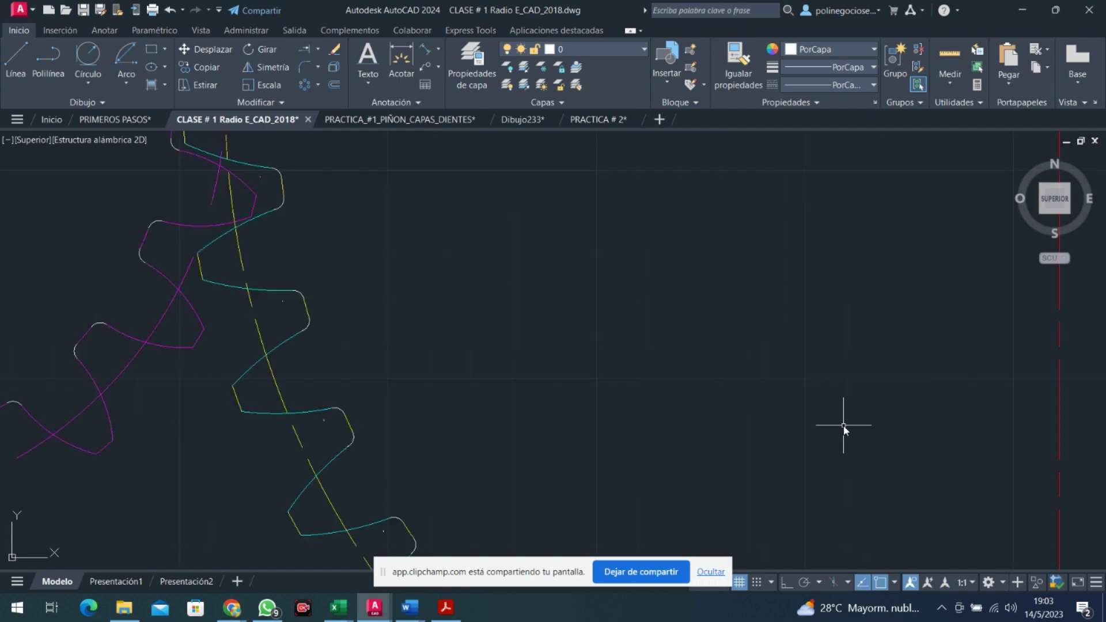
{"action": "scroll", "coordinate": [844, 425], "scroll_direction": "down", "scroll_amount": 2}
{"action": "scroll", "coordinate": [843, 425], "scroll_direction": "up", "scroll_amount": 3}
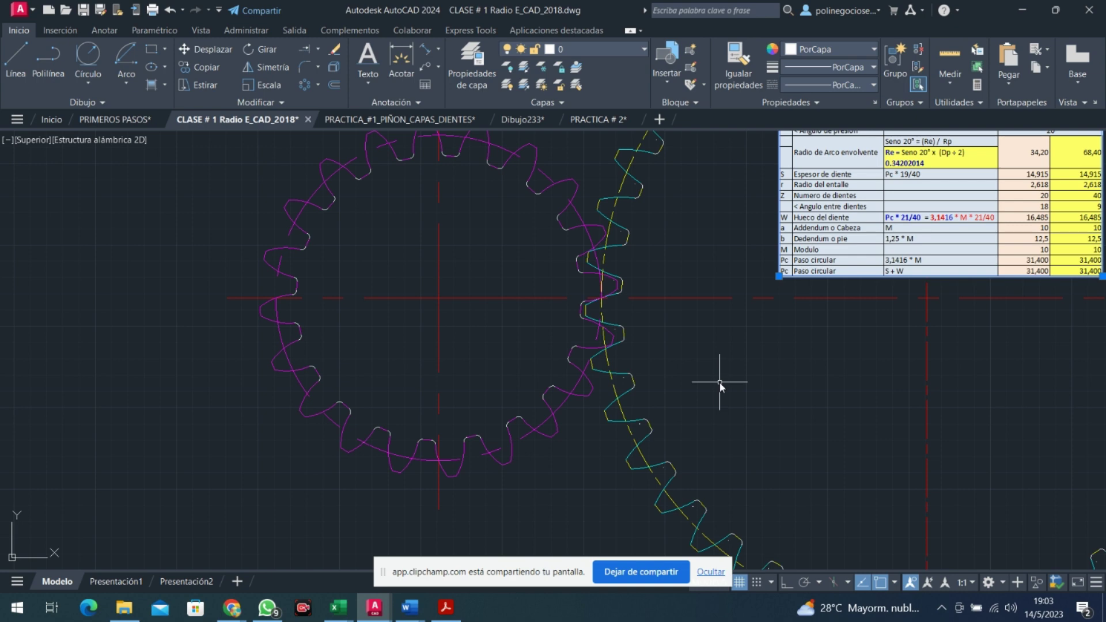
{"action": "scroll", "coordinate": [721, 382], "scroll_direction": "down", "scroll_amount": 1}
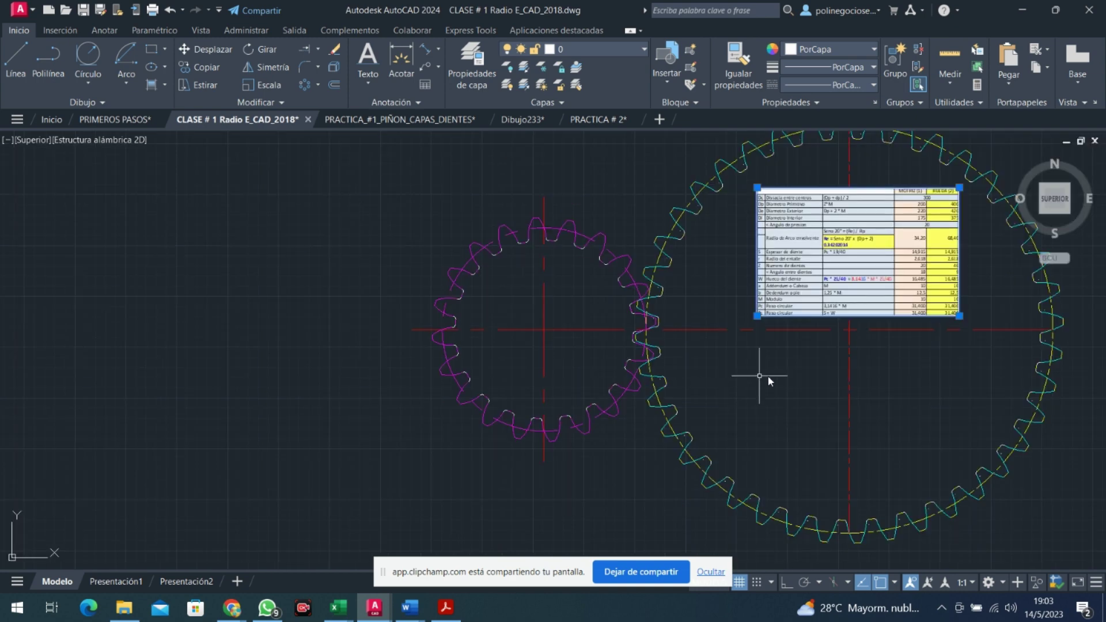
{"action": "middle_click_drag", "start_coordinate": [776, 383], "coordinate": [574, 401]}
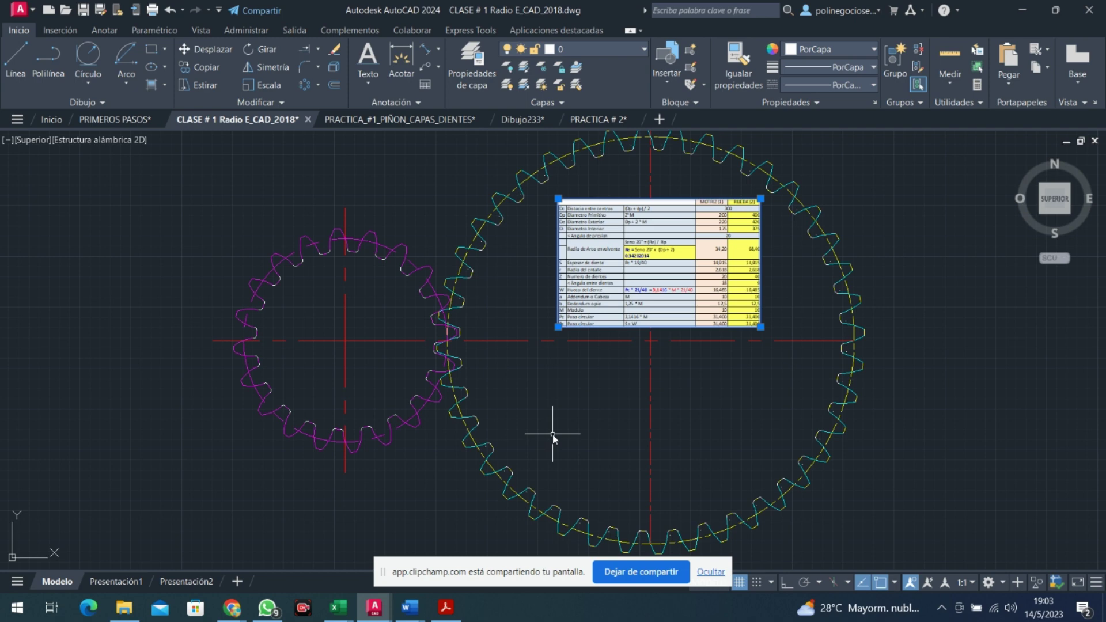
{"action": "left_click", "coordinate": [228, 613]}
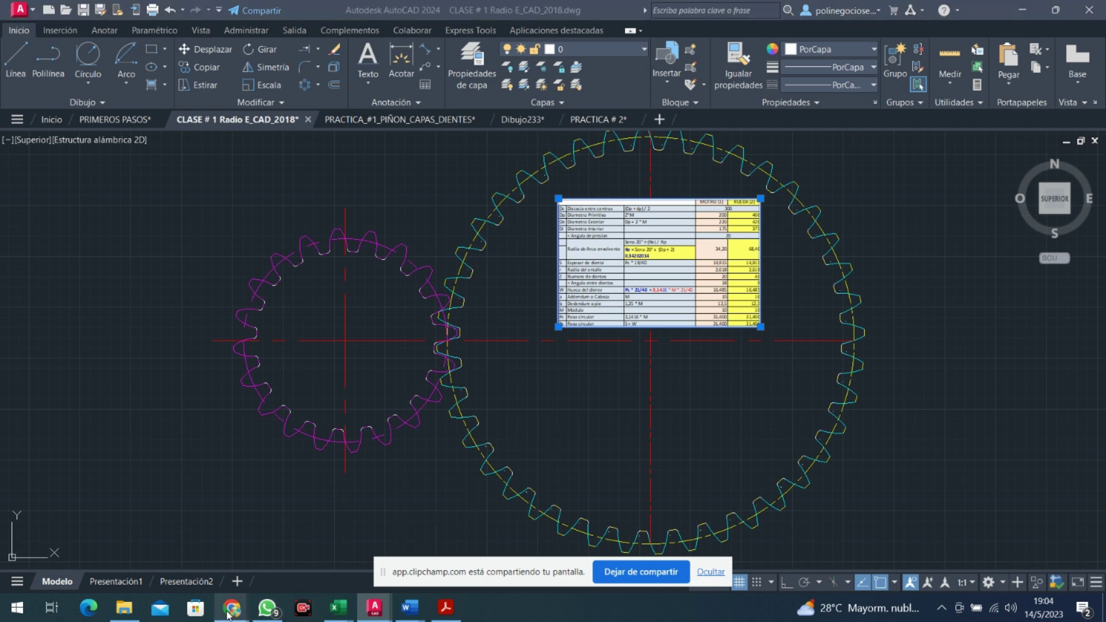